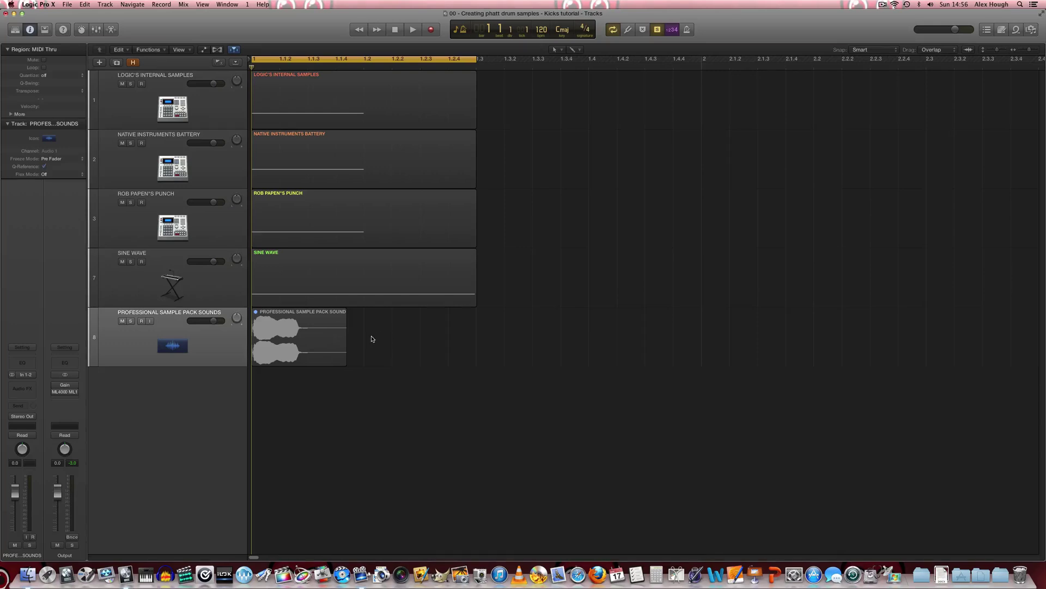
# Step: Unmute the Professional Sample Pack Sounds region and audition it repeatedly from the start of the cycle
pyautogui.click(257, 348)
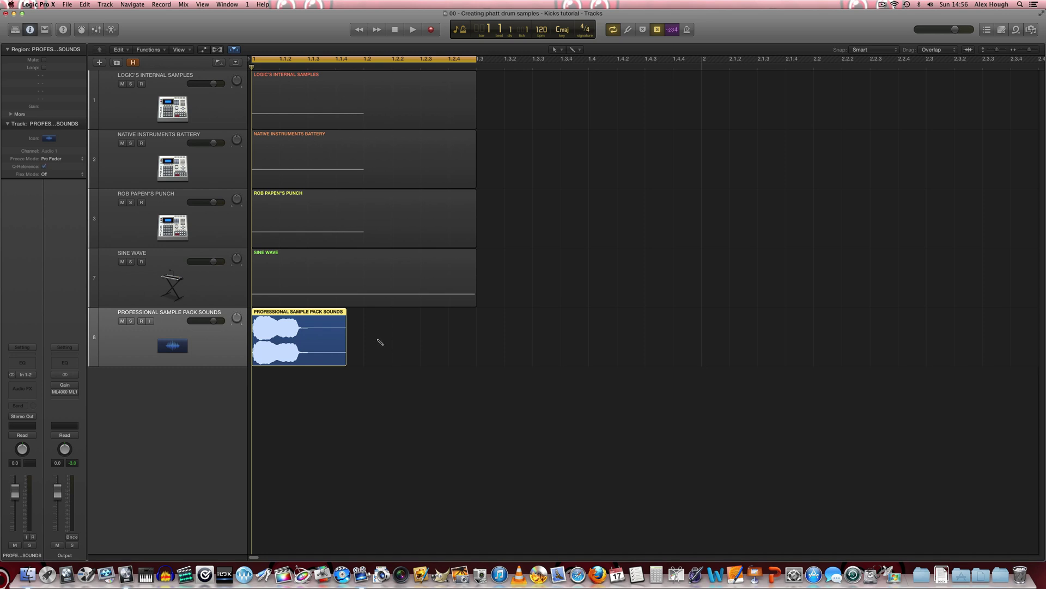
pyautogui.press('super+Right')
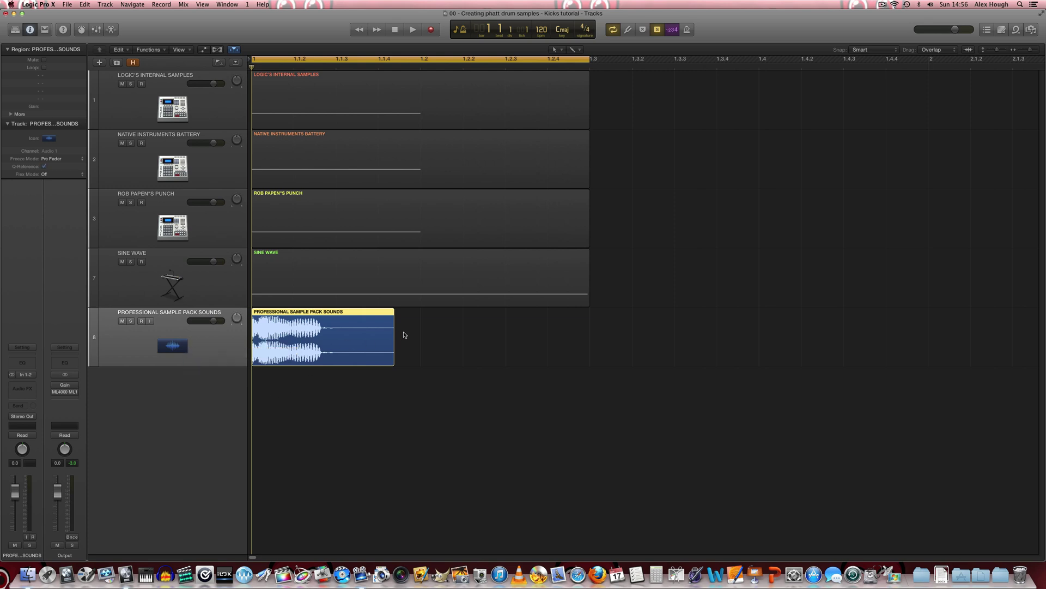
pyautogui.click(405, 335)
pyautogui.click(324, 352)
pyautogui.press('space')
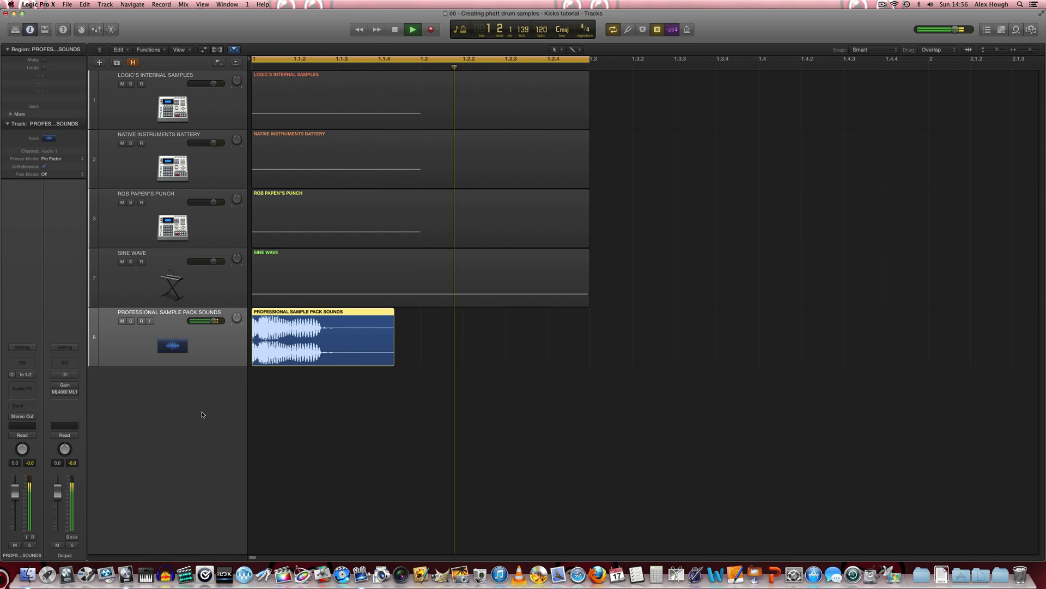
pyautogui.press('space')
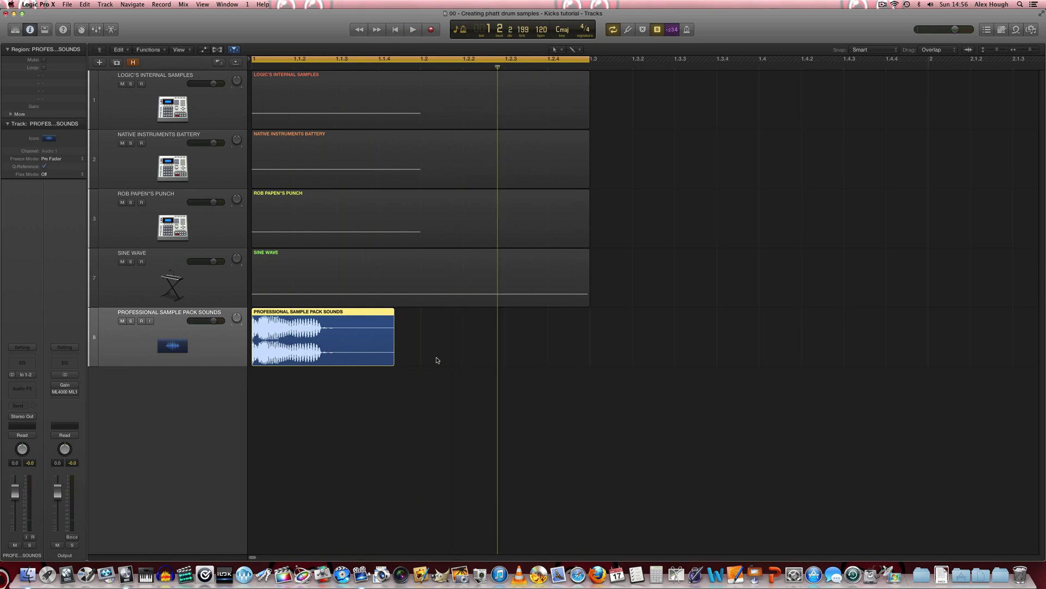
pyautogui.press('Return')
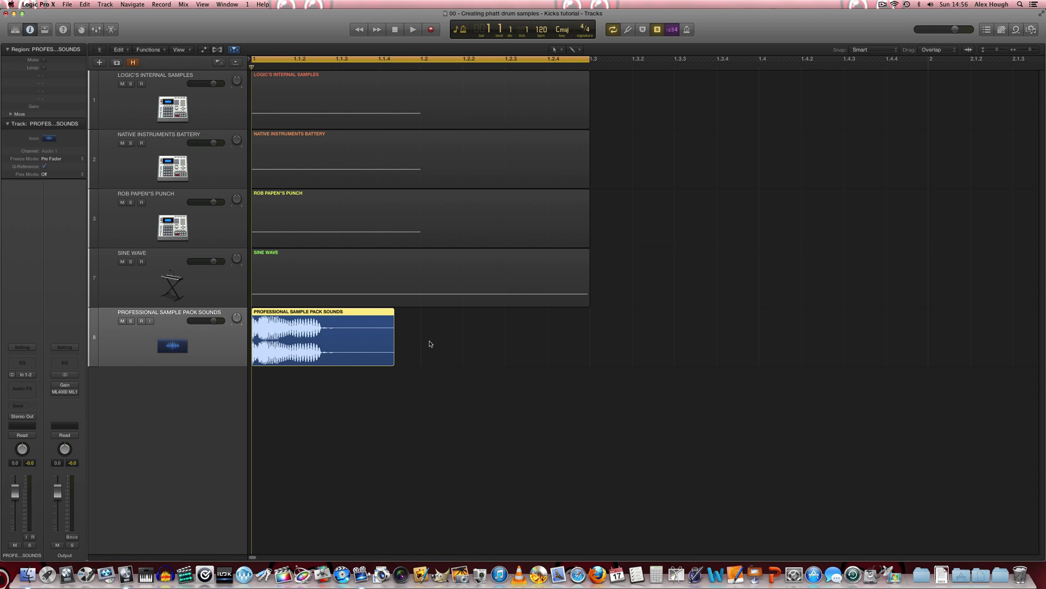
pyautogui.press('space')
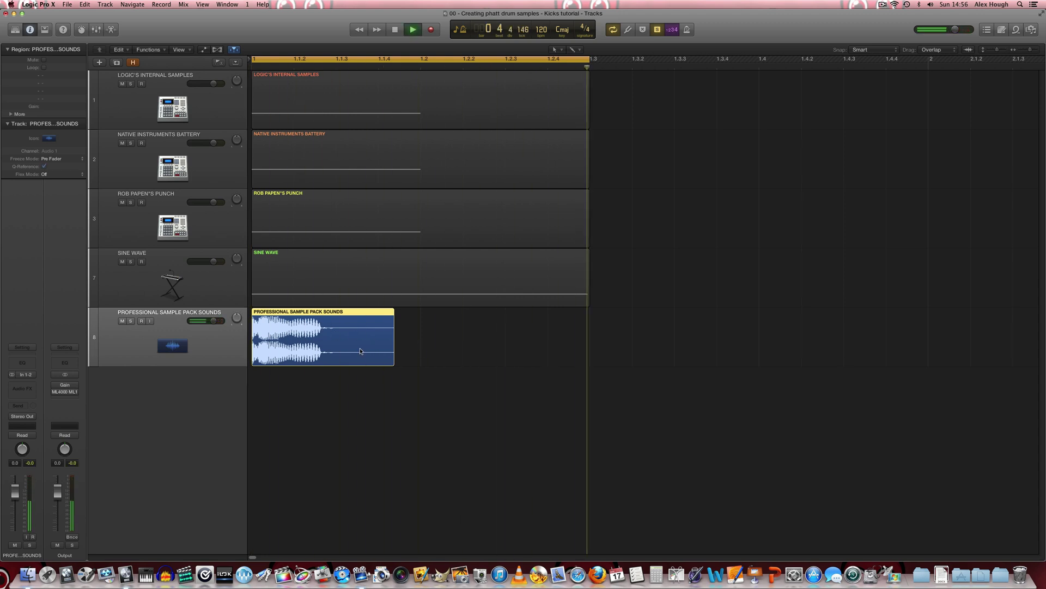
pyautogui.press('space')
pyautogui.click(461, 337)
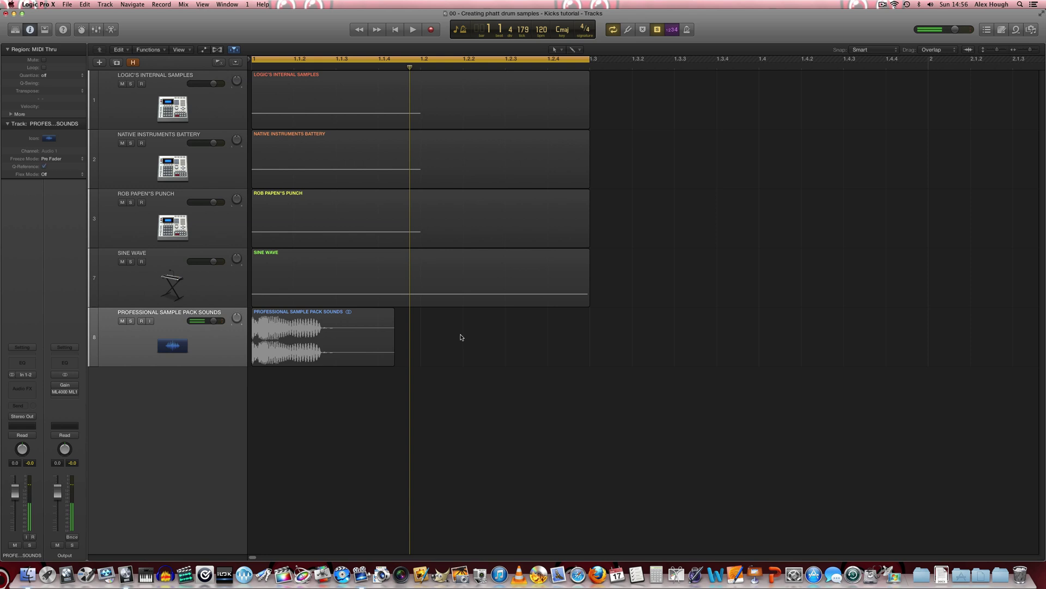
# Step: Mute the Professional Sample Pack Sounds region and audition the Logic's Internal Samples kick from the start
pyautogui.click(329, 334)
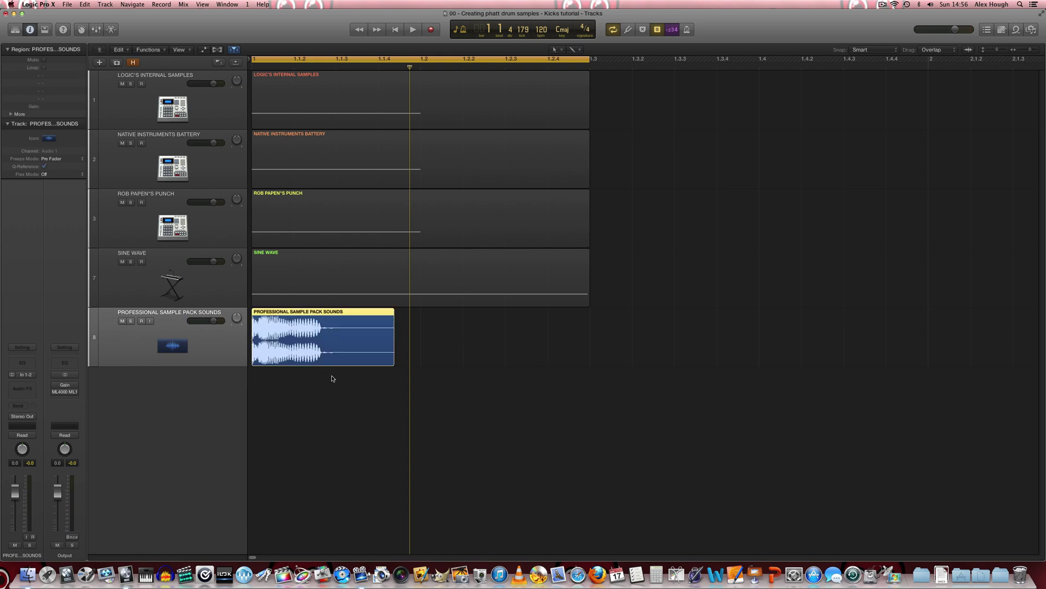
pyautogui.hotkey('ctrl', 'm')
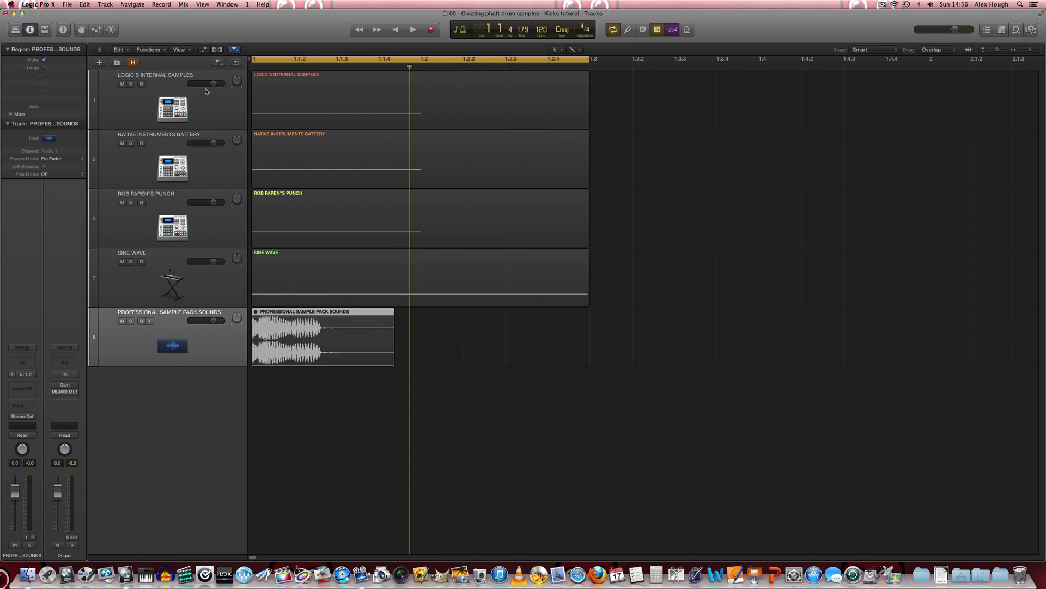
pyautogui.click(237, 118)
pyautogui.press('Return')
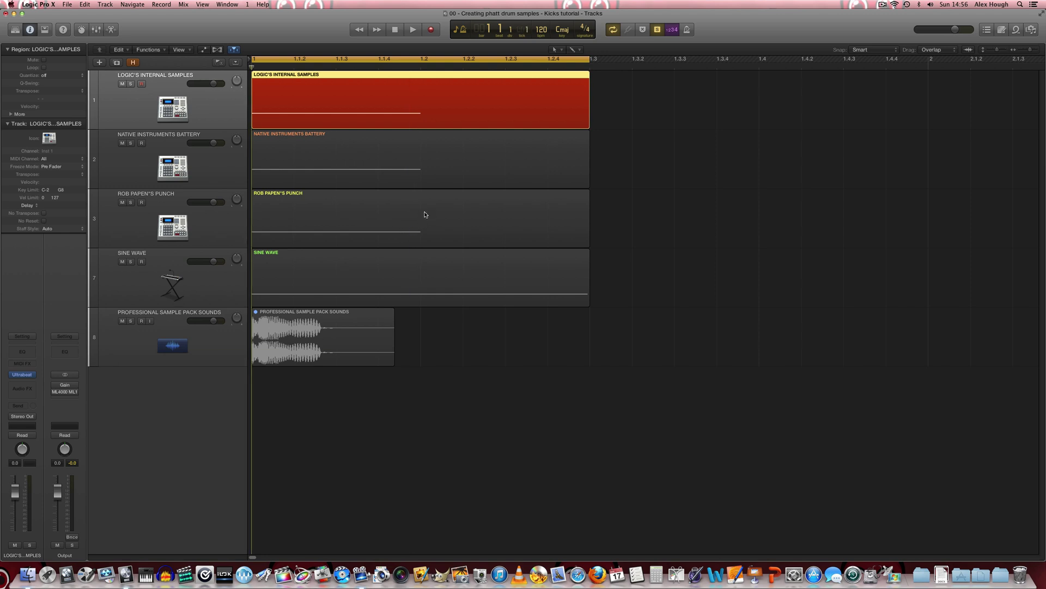
pyautogui.click(618, 138)
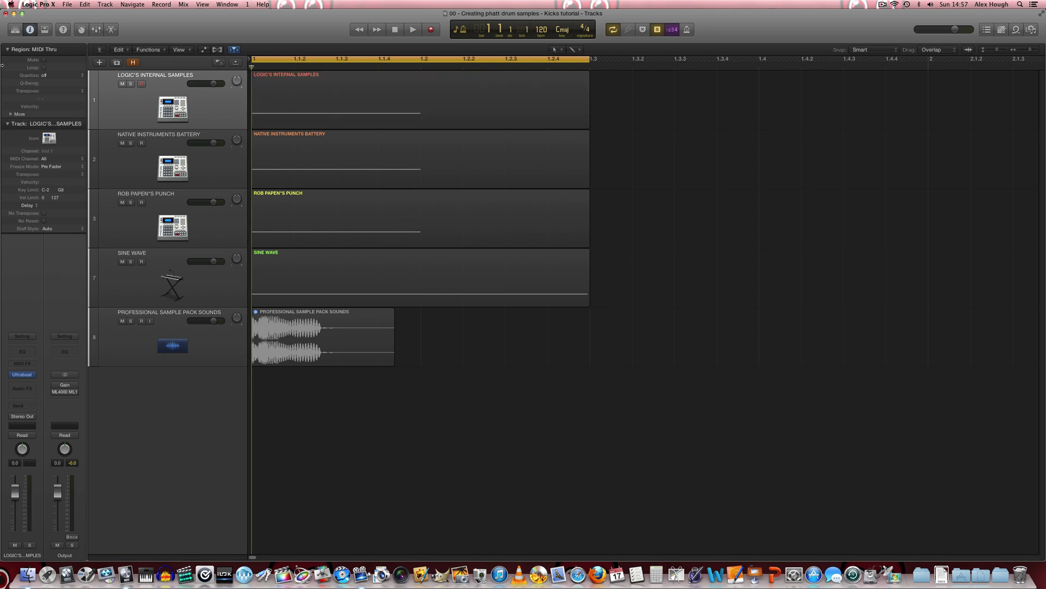
pyautogui.click(259, 74)
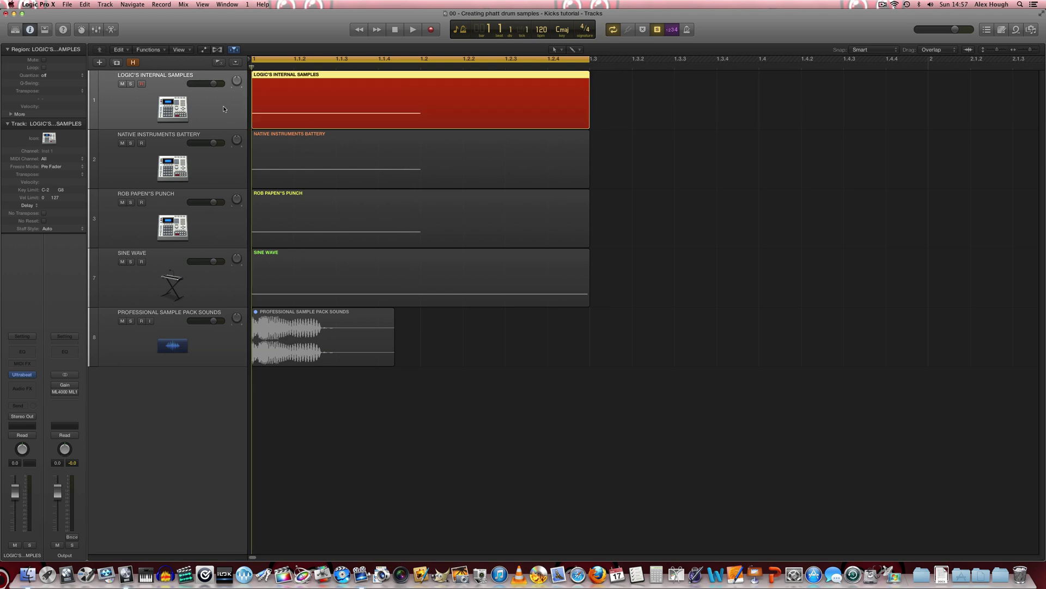
pyautogui.press('space')
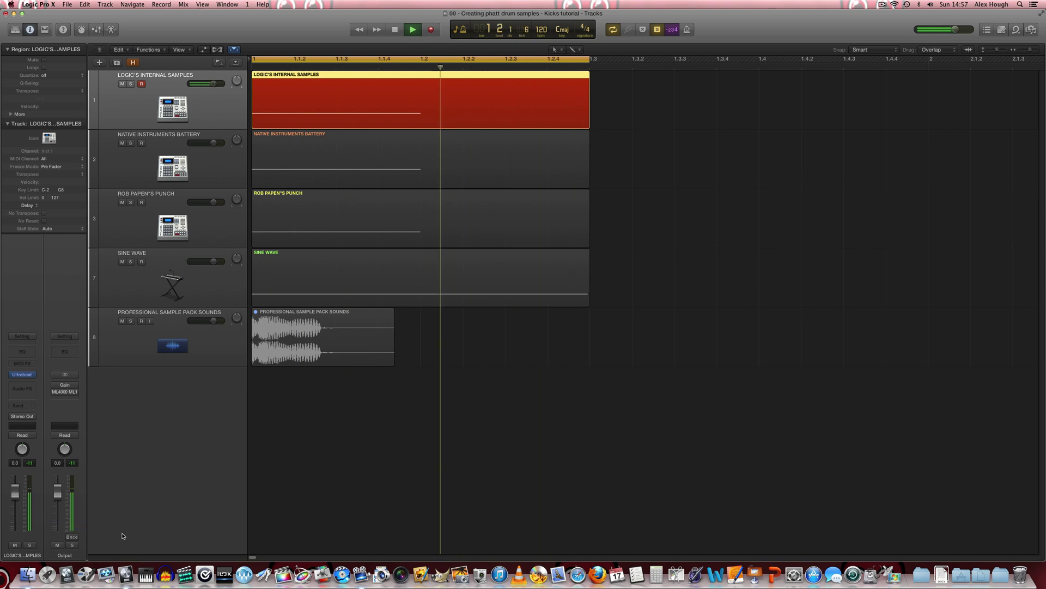
pyautogui.press('space')
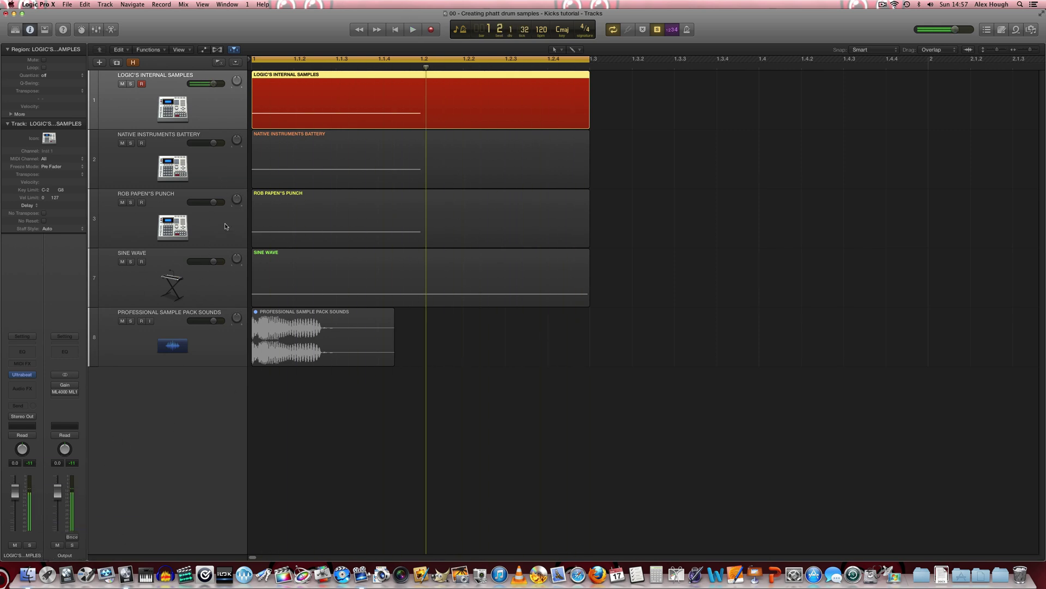
# Step: Audition the Native Instruments Battery kick followed by the Rob Papen's Punch kick, and return the playhead to the start
pyautogui.click(201, 186)
pyautogui.press('space')
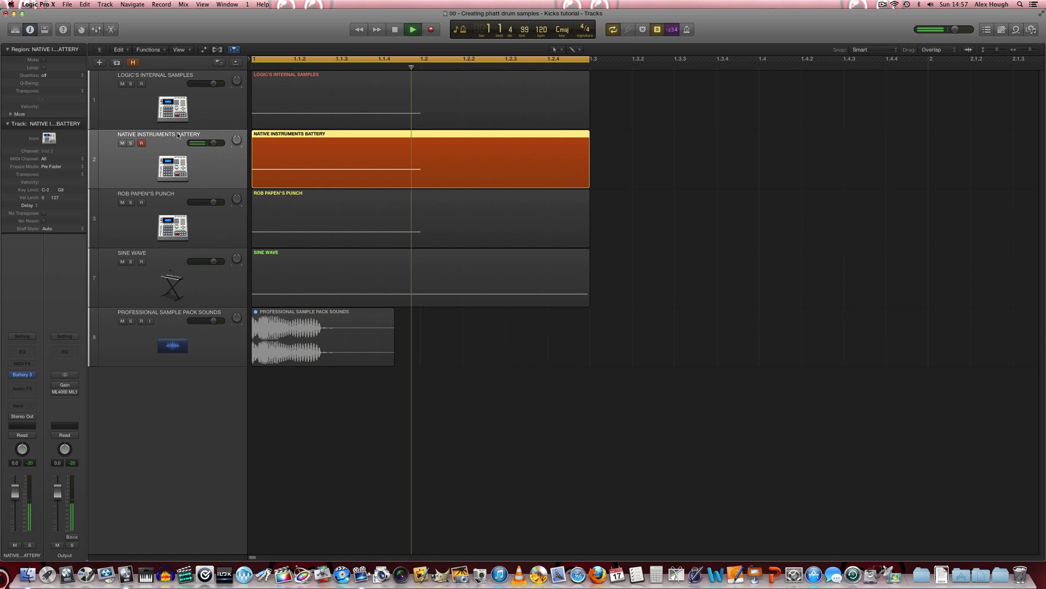
pyautogui.press('space')
pyautogui.click(161, 214)
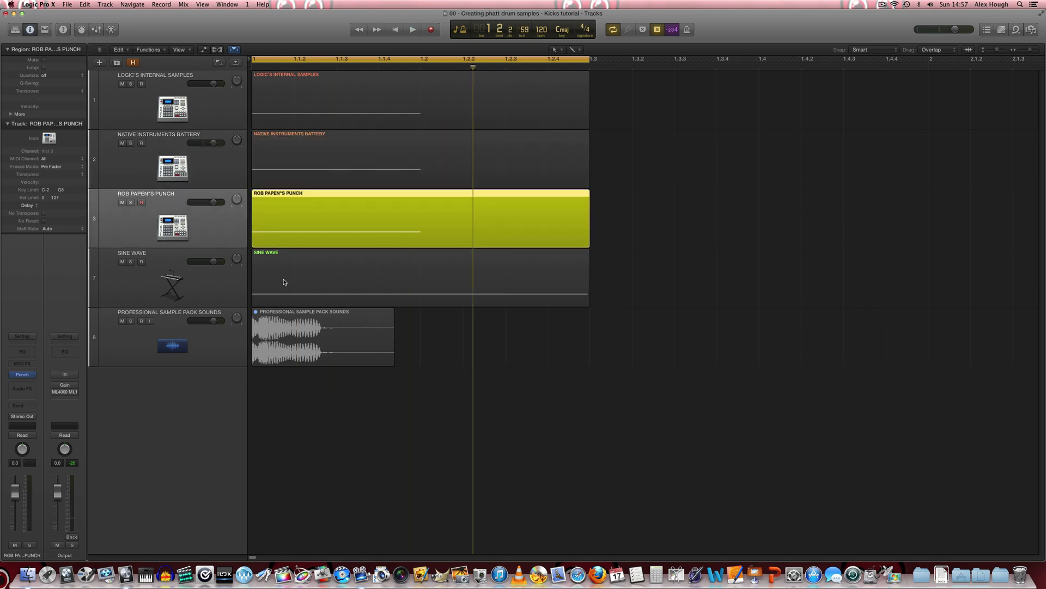
pyautogui.press('space')
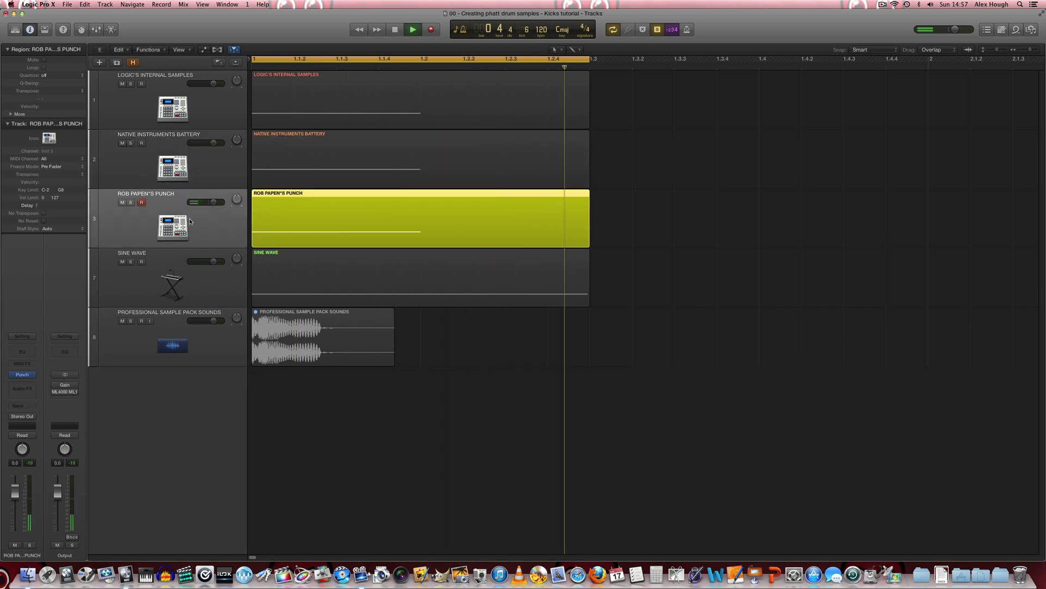
pyautogui.press('space')
pyautogui.press('Return')
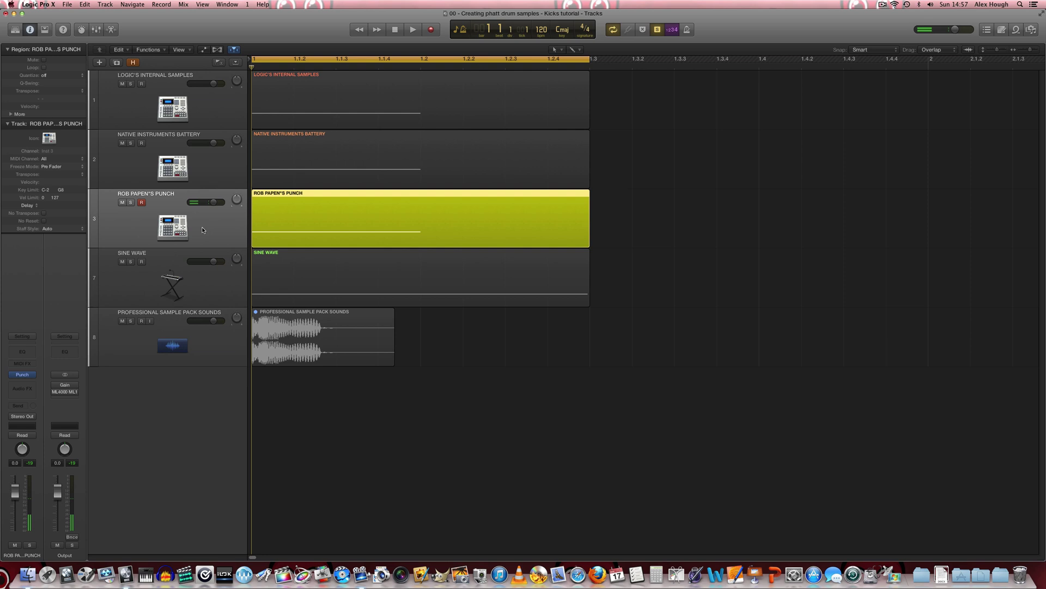
# Step: Unmute the Professional Sample Pack Sounds region and play it again for comparison with the other kicks
pyautogui.click(257, 360)
pyautogui.hotkey('ctrl', 'm')
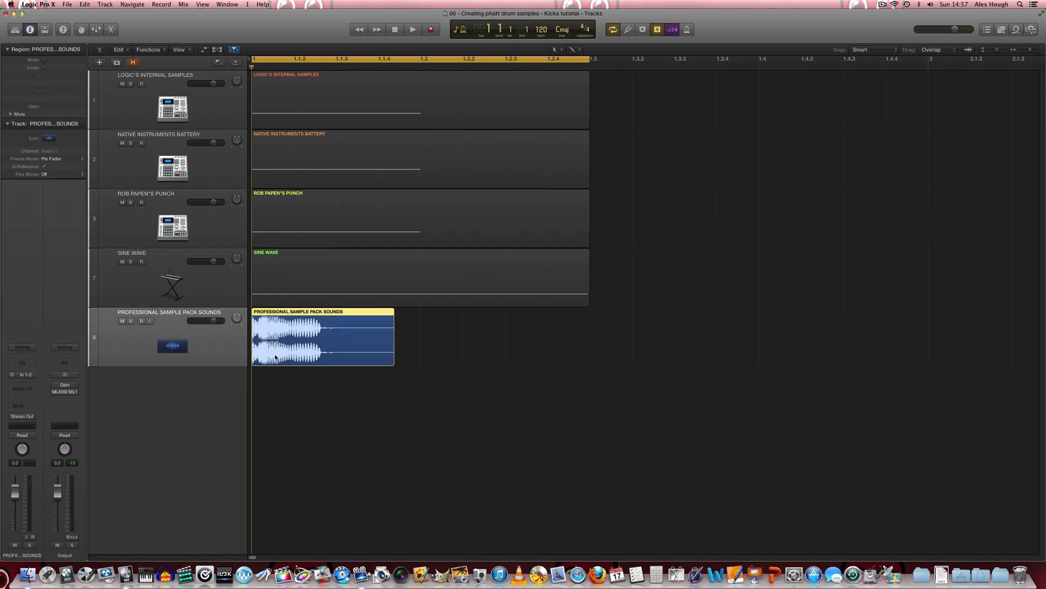
pyautogui.press('space')
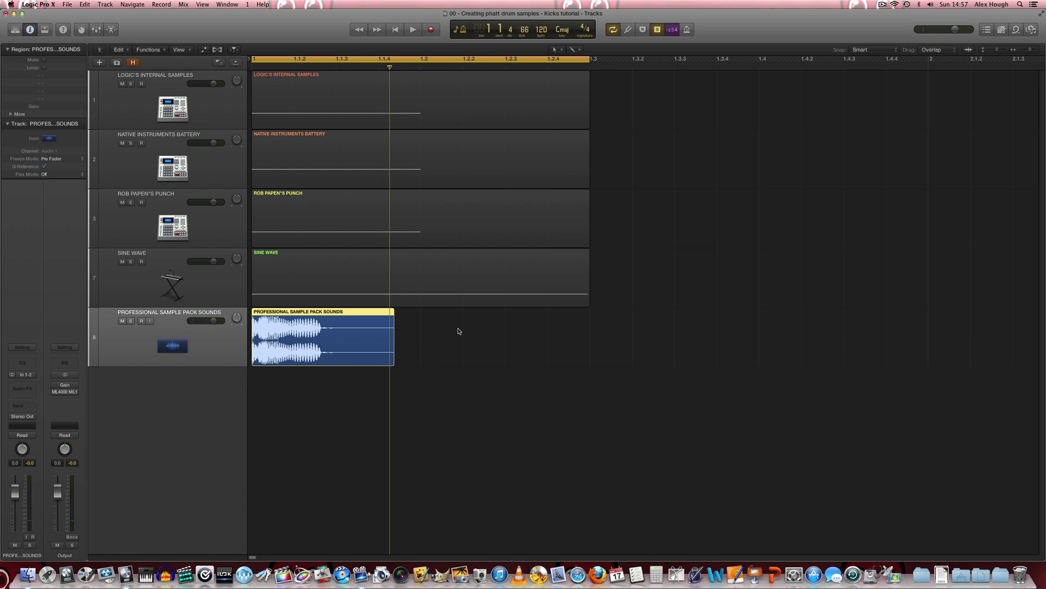
pyautogui.click(458, 331)
# Step: Turn off solo mode and mute the Professional Sample Pack Sounds region
pyautogui.click(302, 351)
pyautogui.hotkey('ctrl', 's')
pyautogui.press('m')
pyautogui.click(427, 345)
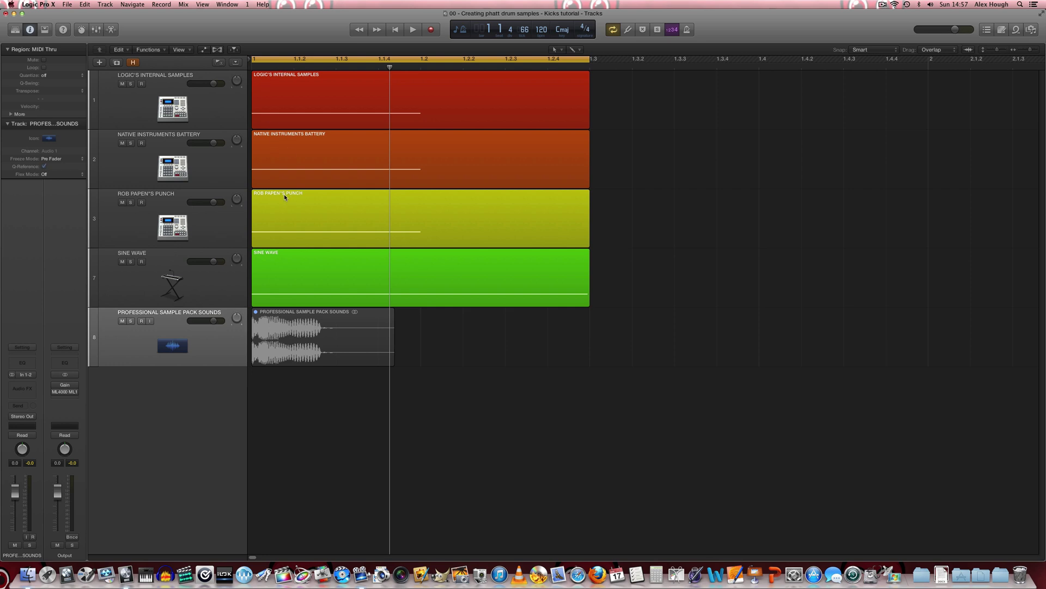
# Step: Show the hidden tracks and unmute the Native Instruments Battery and Rob Papen's Punch audio regions
pyautogui.press('h')
pyautogui.click(304, 324)
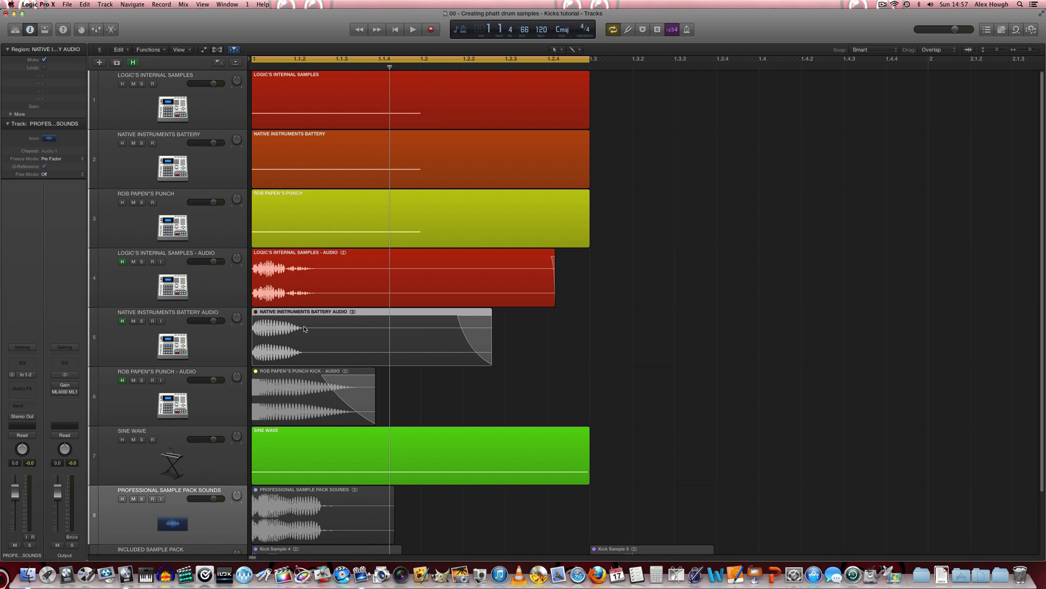
pyautogui.hotkey('ctrl', 'm')
pyautogui.click(308, 381)
pyautogui.hotkey('ctrl', 'm')
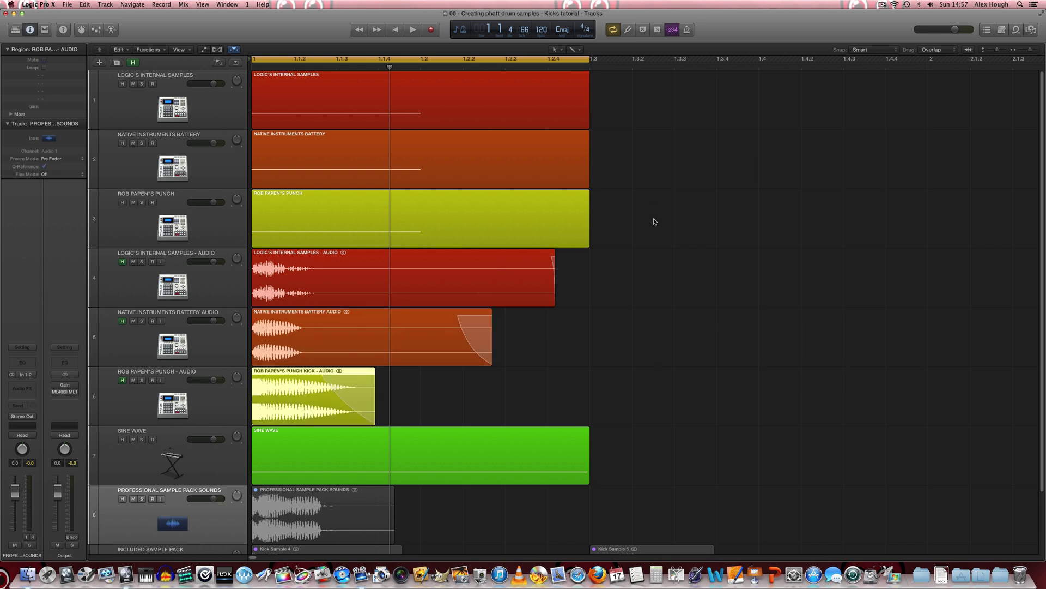
# Step: Mute the MIDI regions of Logic's Internal Samples, Native Instruments Battery and Rob Papen's Punch
pyautogui.moveTo(654, 221); pyautogui.dragTo(303, 103)
pyautogui.hotkey('ctrl', 'm')
# Step: Solo the Logic's Internal Samples audio track and audition its kick
pyautogui.click(145, 270)
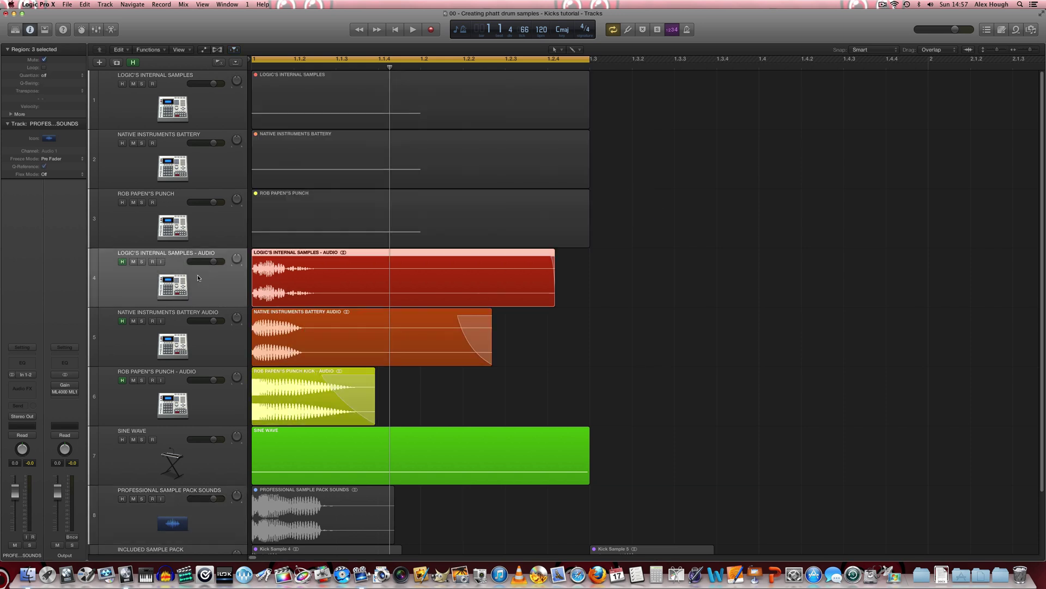
pyautogui.click(142, 262)
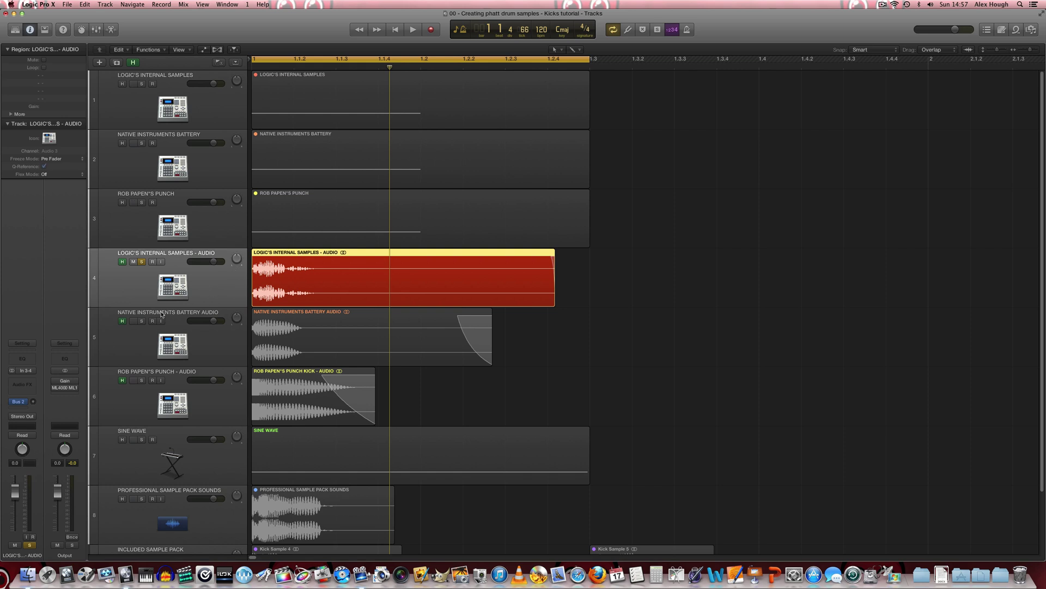
pyautogui.press('space')
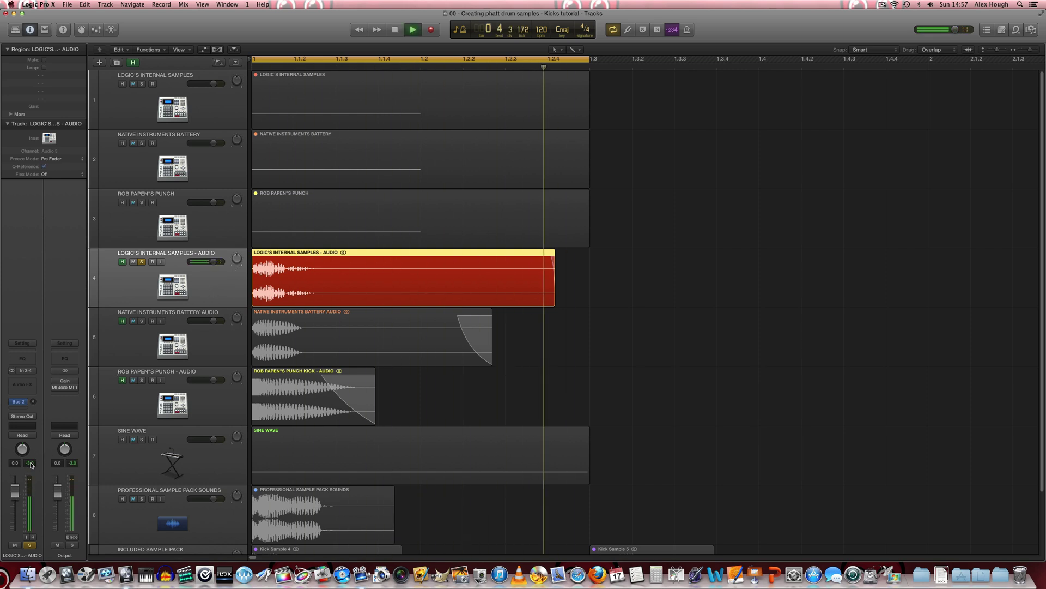
pyautogui.click(246, 344)
pyautogui.press('space')
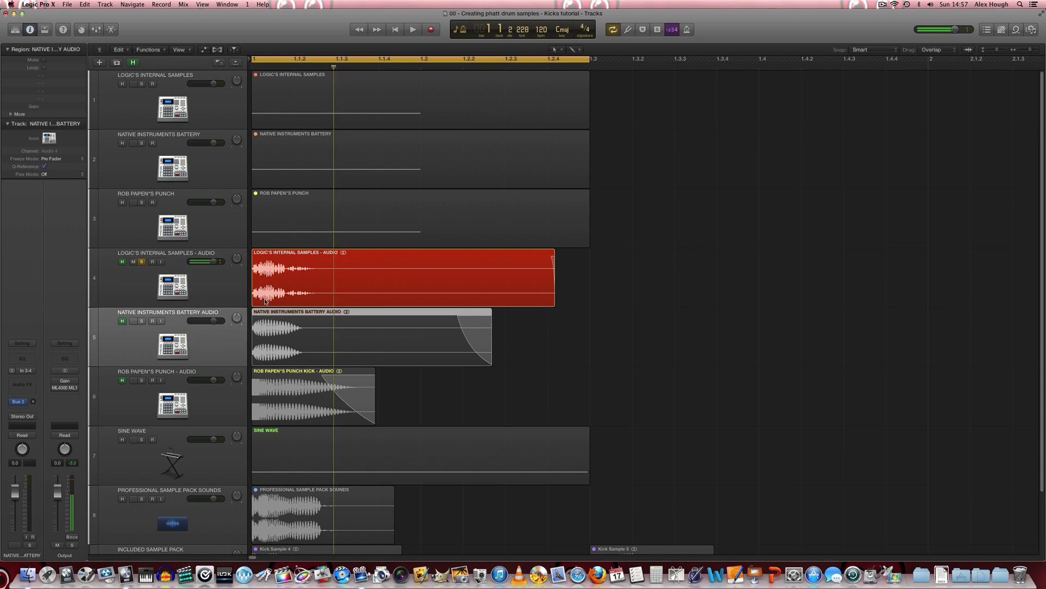
# Step: Mute the Logic's Internal Samples audio region and audition the Native Instruments Battery audio track in solo
pyautogui.click(266, 301)
pyautogui.hotkey('ctrl', 'm')
pyautogui.click(277, 342)
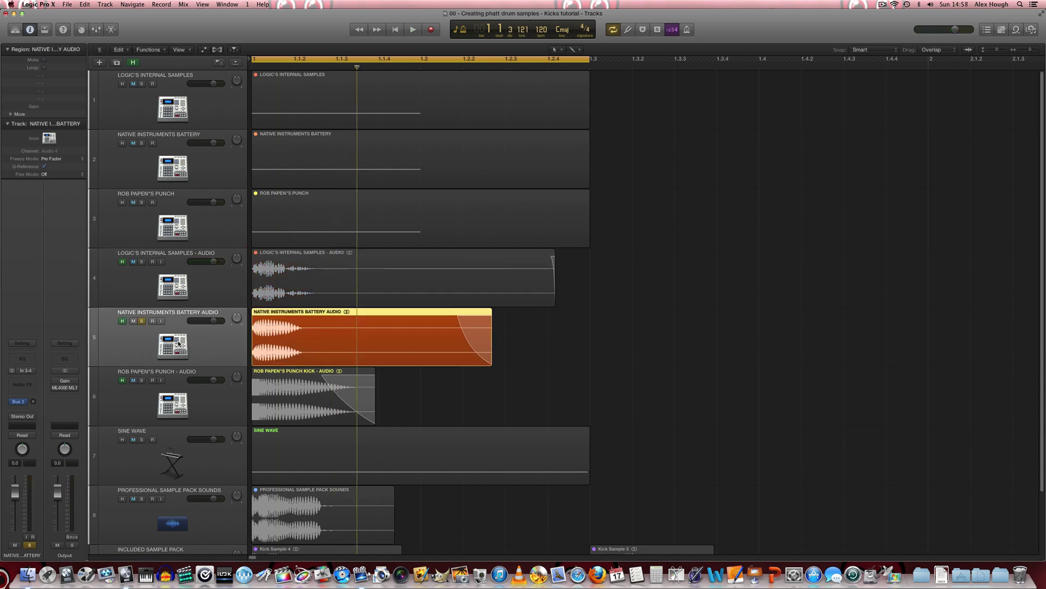
pyautogui.press('space')
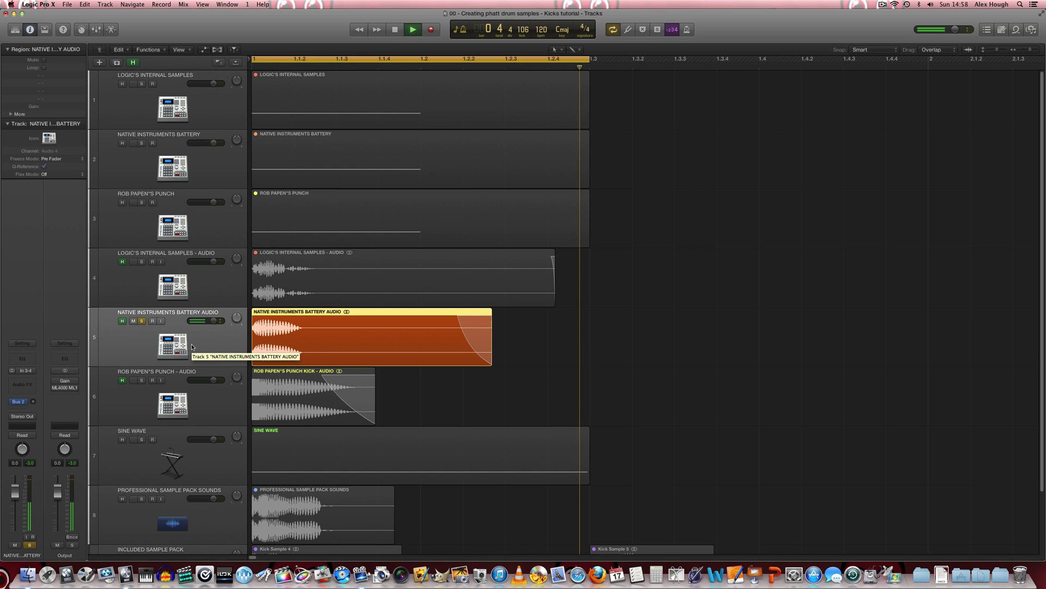
pyautogui.press('space')
# Step: Switch the solo from the Native Instruments Battery audio track to the Rob Papen's Punch audio track and audition it
pyautogui.click(141, 321)
pyautogui.click(141, 380)
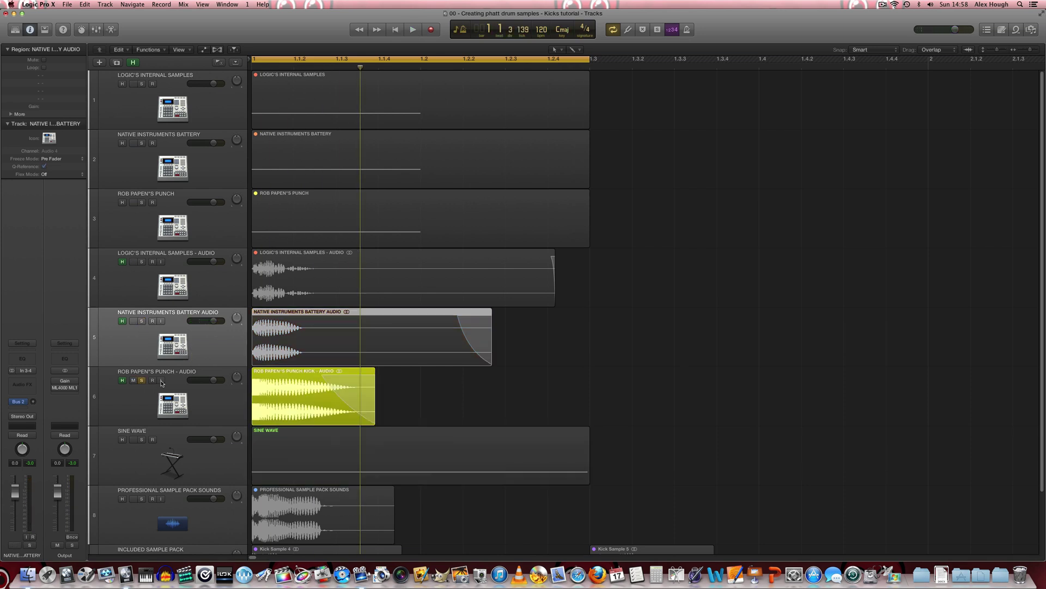
pyautogui.press('space')
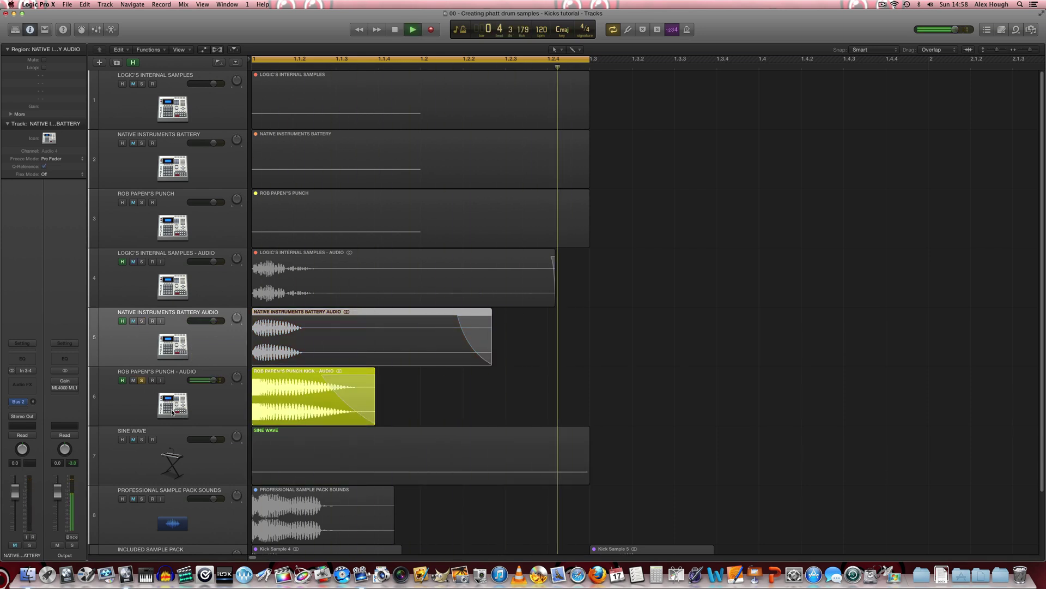
pyautogui.press('space')
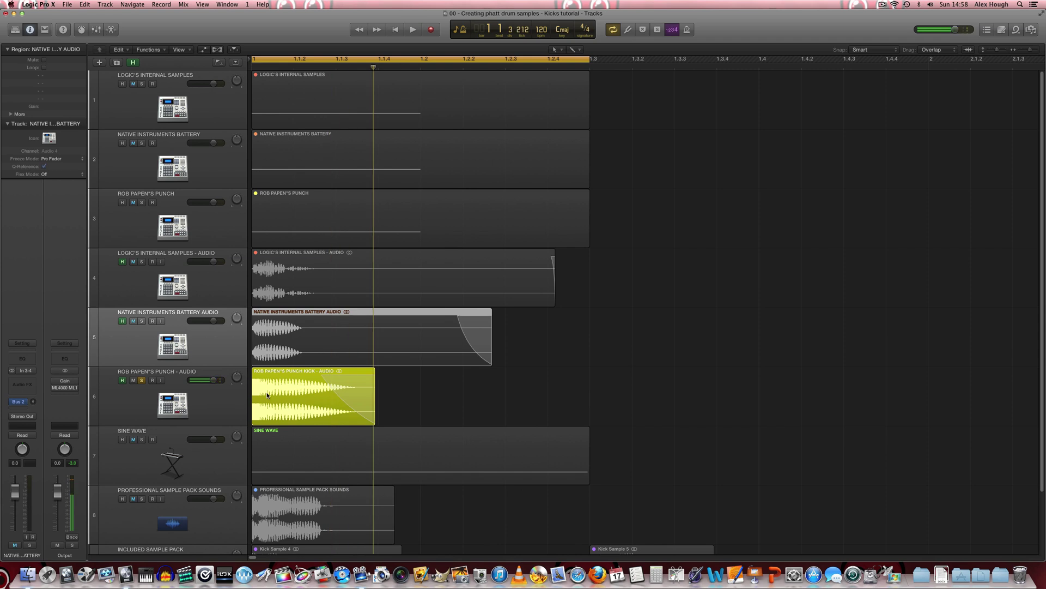
# Step: Mute the Native Instruments Battery audio region and leave it selected together with the Logic's Internal Samples audio region
pyautogui.click(377, 408)
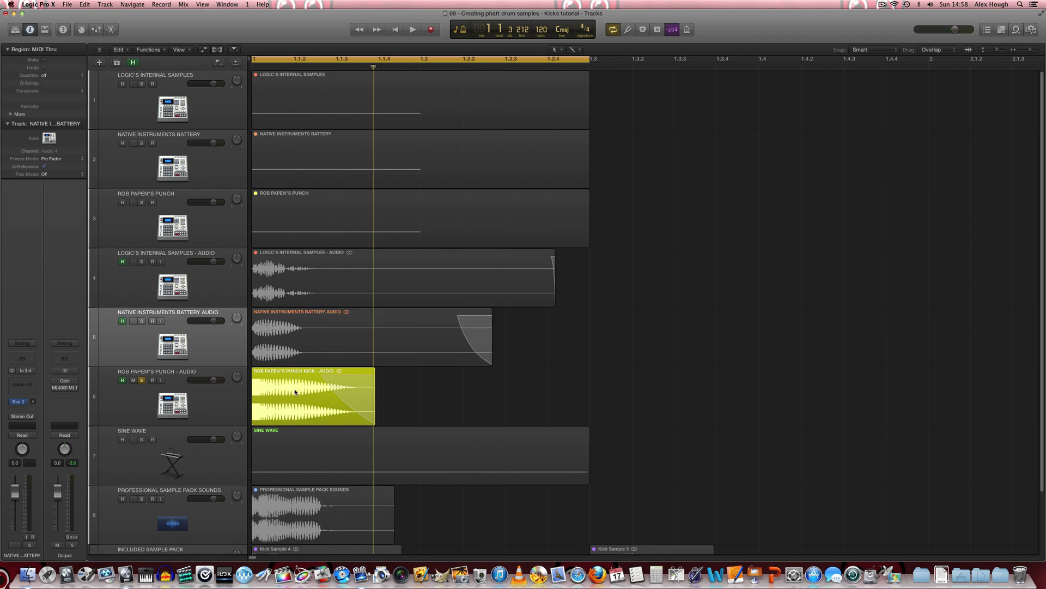
pyautogui.click(545, 300)
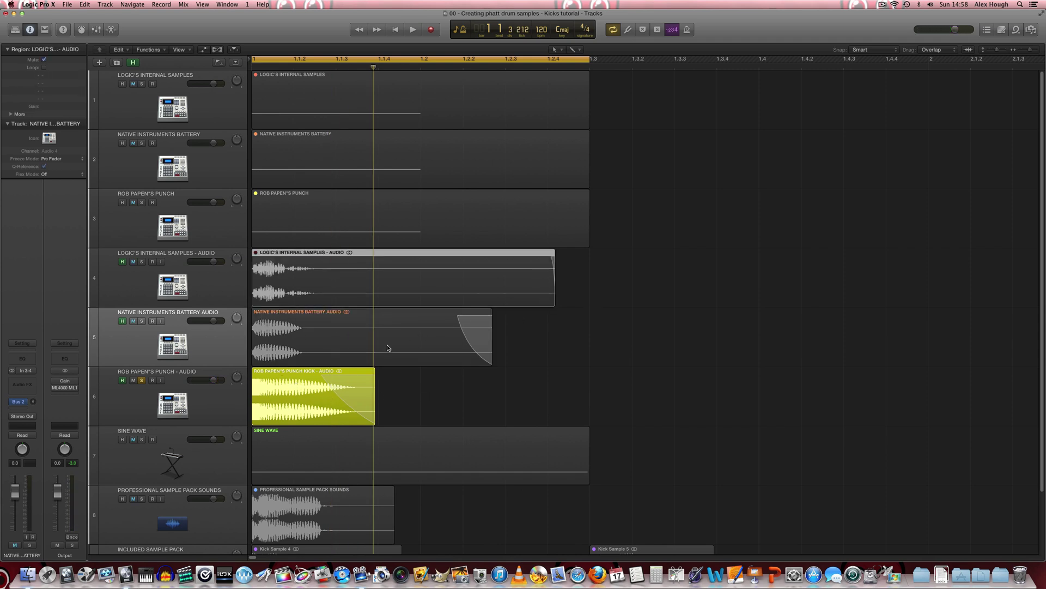
pyautogui.moveTo(539, 345); pyautogui.dragTo(380, 296)
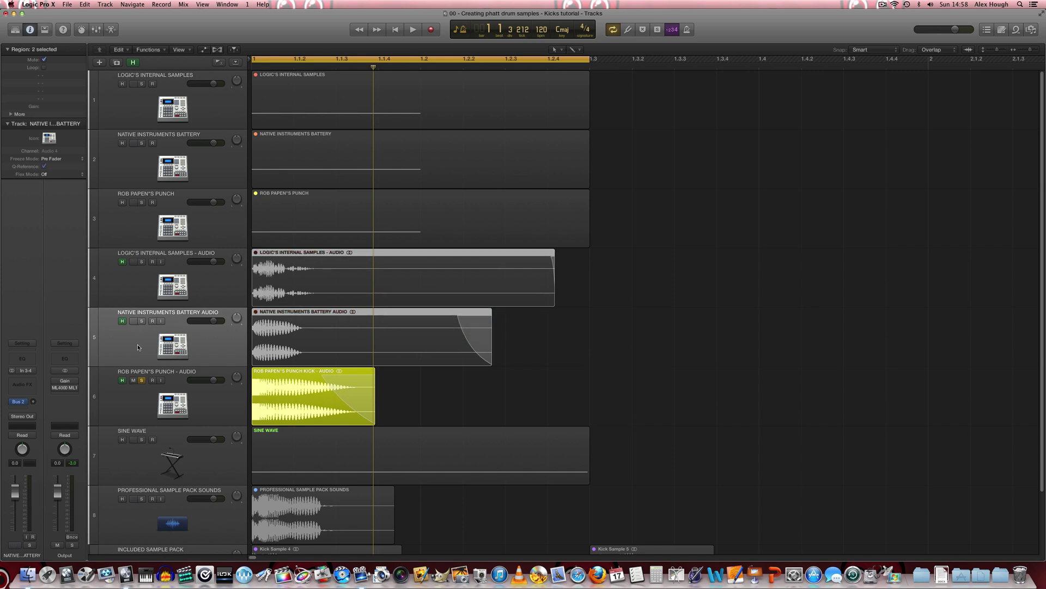
# Step: Turn off solo on the Rob Papen's Punch audio track and unmute the Logic's Internal Samples and Native Instruments Battery audio regions
pyautogui.click(142, 381)
pyautogui.hotkey('ctrl', 'm')
pyautogui.click(545, 337)
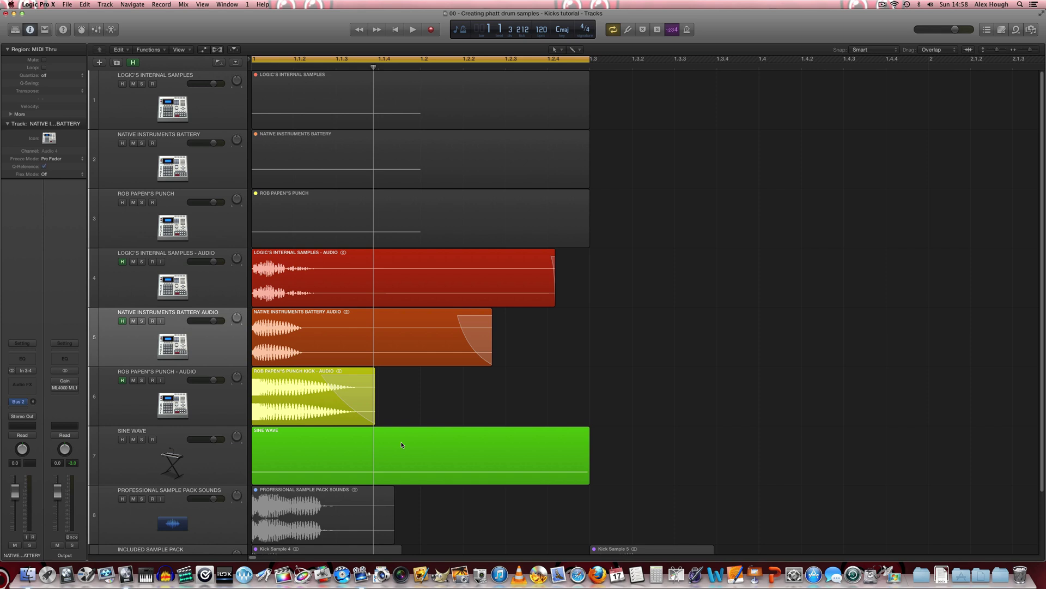
# Step: Mute the Sine Wave region and audition the Logic's Internal Samples audio region in solo mode
pyautogui.click(402, 444)
pyautogui.hotkey('ctrl', 'm')
pyautogui.click(450, 396)
pyautogui.click(358, 282)
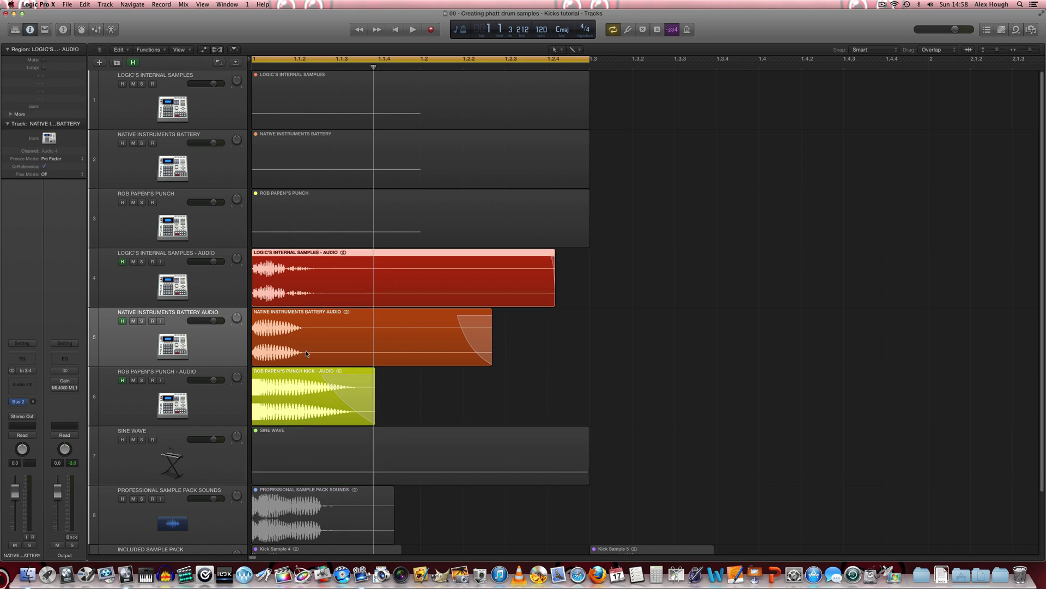
pyautogui.hotkey('ctrl', 's')
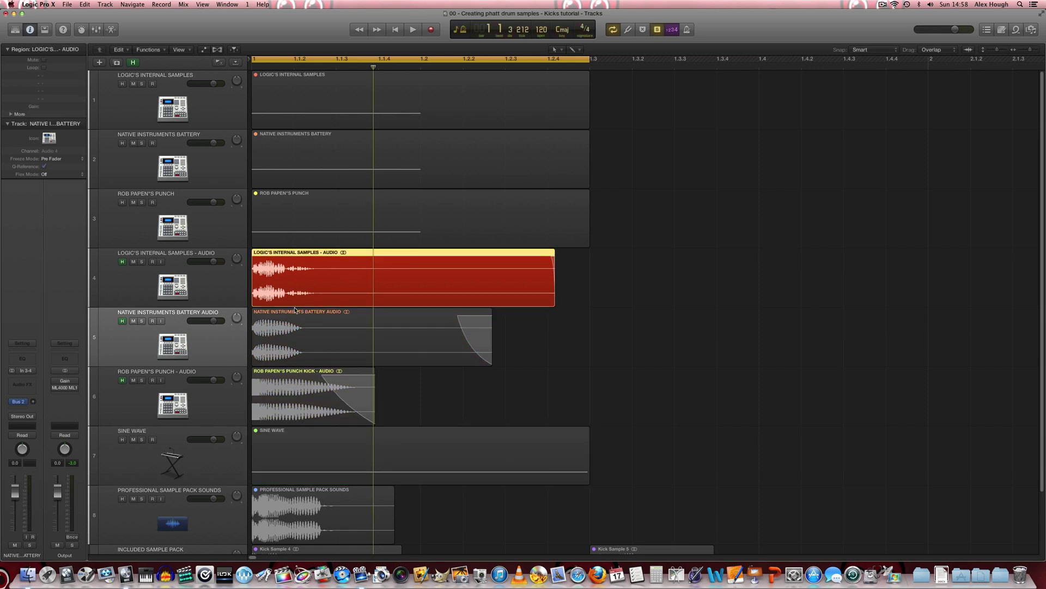
pyautogui.press('space')
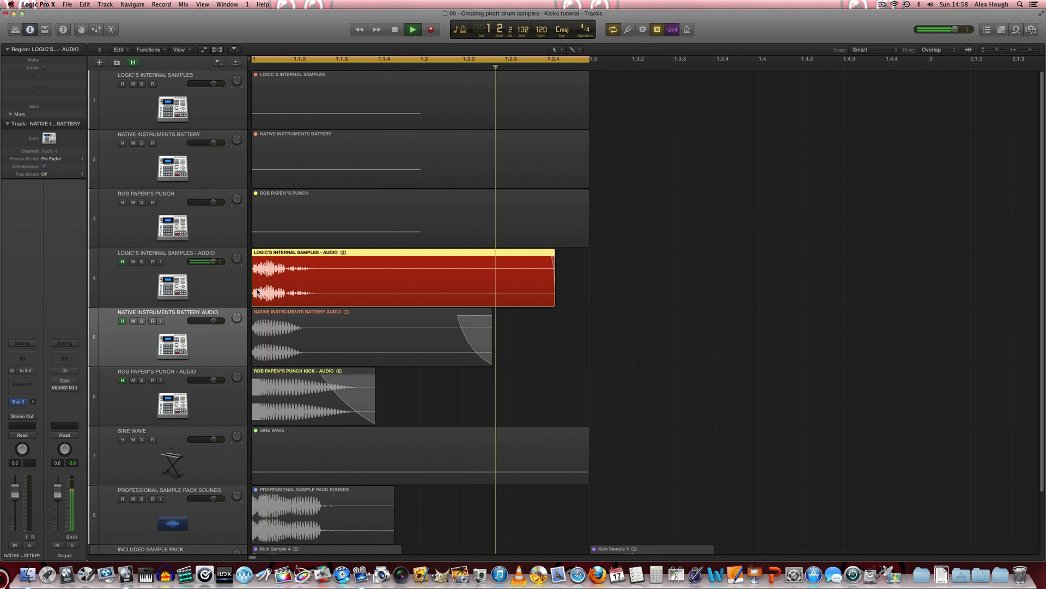
pyautogui.press('space')
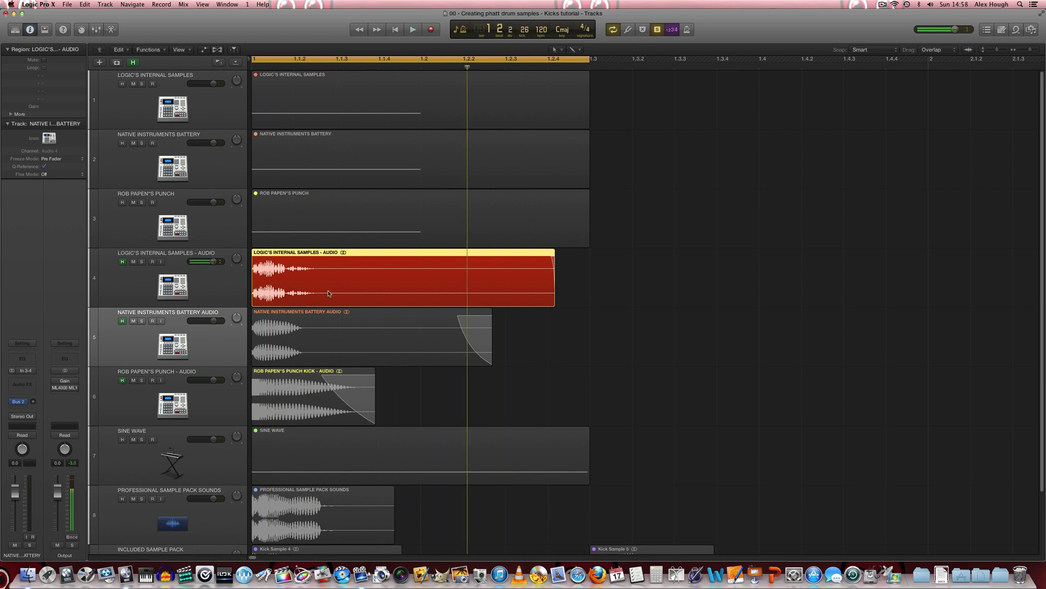
# Step: Trim the end of the Logic's Internal Samples audio region so that only its short opening attack remains
pyautogui.moveTo(552, 300); pyautogui.dragTo(267, 299)
pyautogui.press('super+Right')
pyautogui.press('super+Right')
pyautogui.press('super+Right')
pyautogui.press('super+Right')
pyautogui.press('super+Right')
pyautogui.press('super+Right')
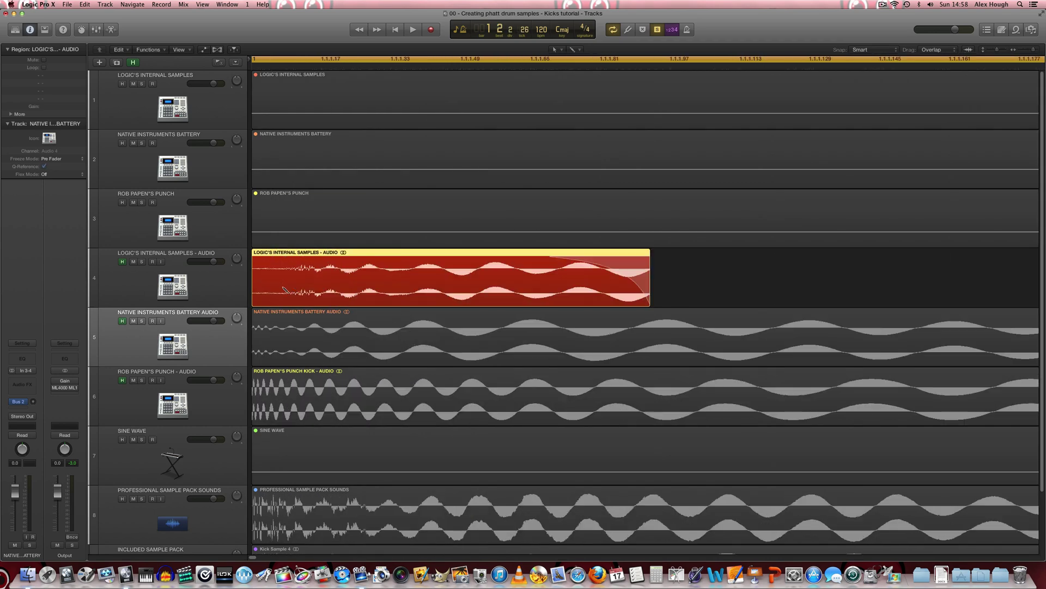
pyautogui.press('super+Down')
pyautogui.press('super+Left')
pyautogui.press('super+Left')
pyautogui.press('super+Right')
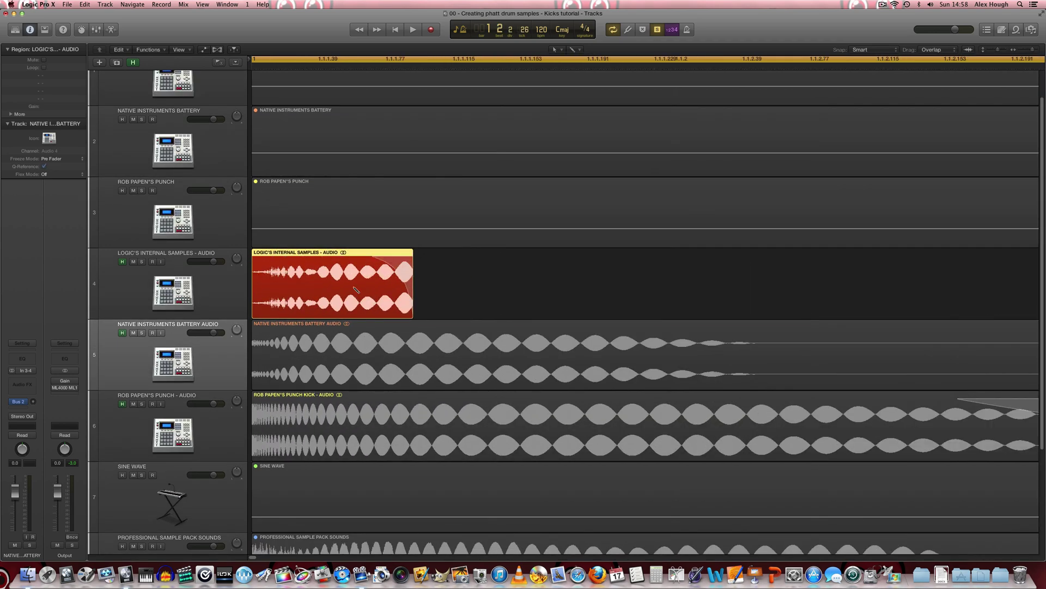
pyautogui.click(437, 309)
pyautogui.moveTo(413, 309); pyautogui.dragTo(404, 305)
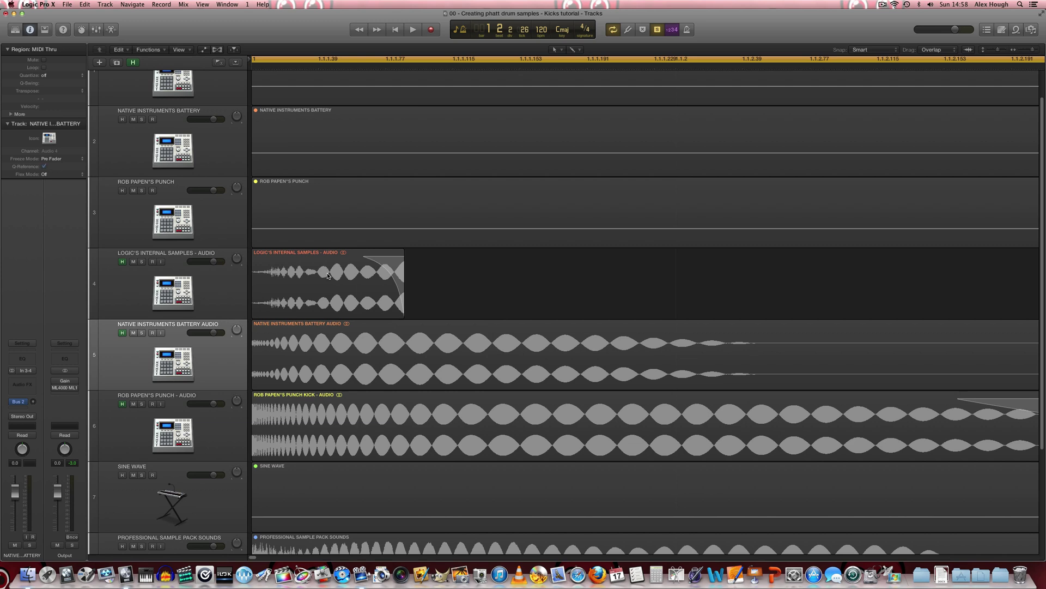
# Step: Audition the shortened Logic's Internal Samples audio region in solo
pyautogui.scroll(-2, 341, 289)
pyautogui.click(281, 300)
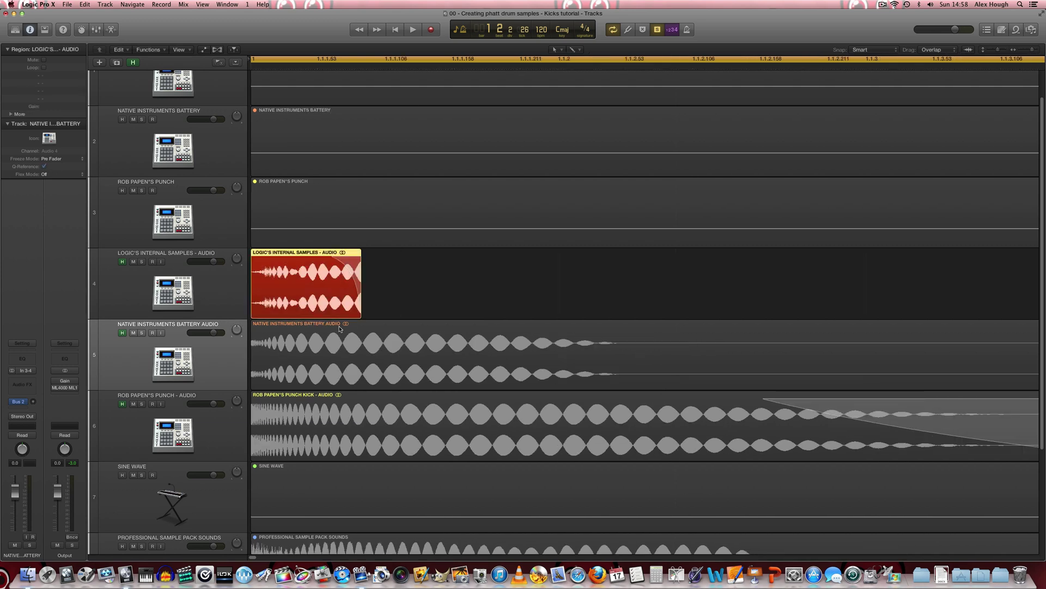
pyautogui.press('space')
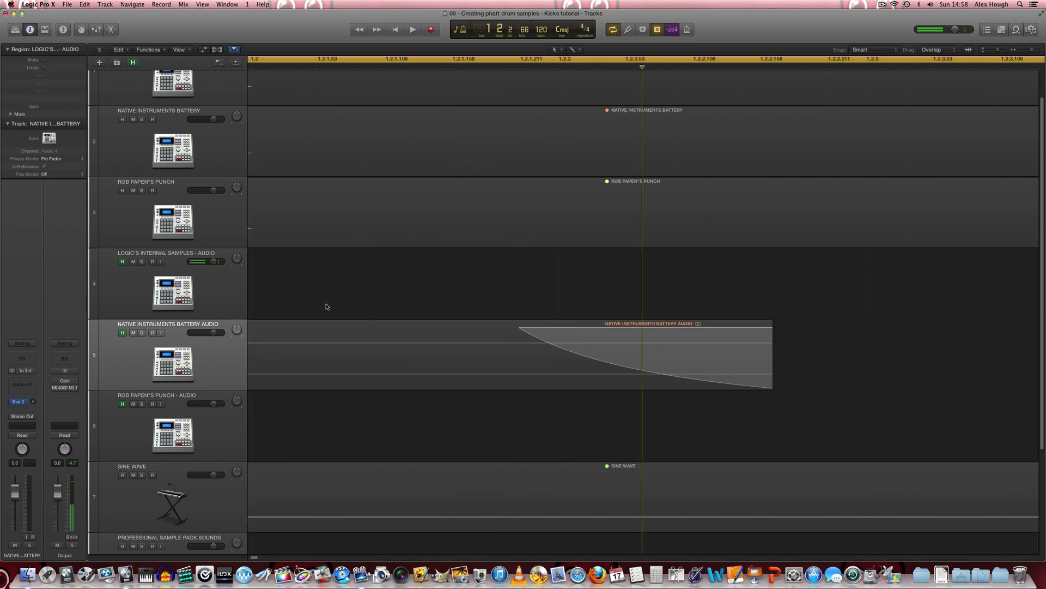
pyautogui.press('super+Left')
pyautogui.press('super+Left')
pyautogui.hscroll(-3, 317, 305)
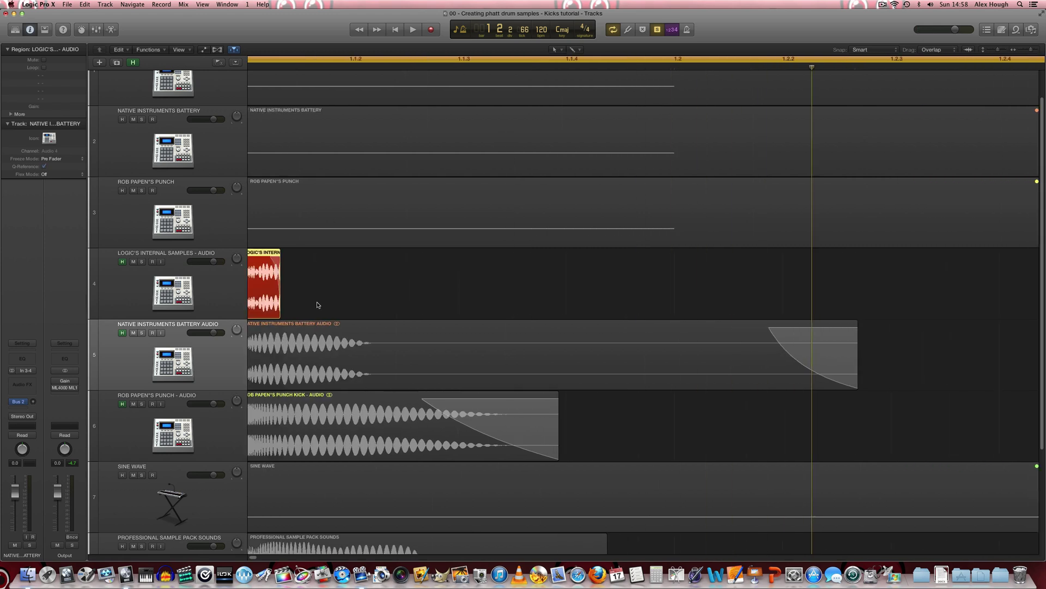
pyautogui.press('space')
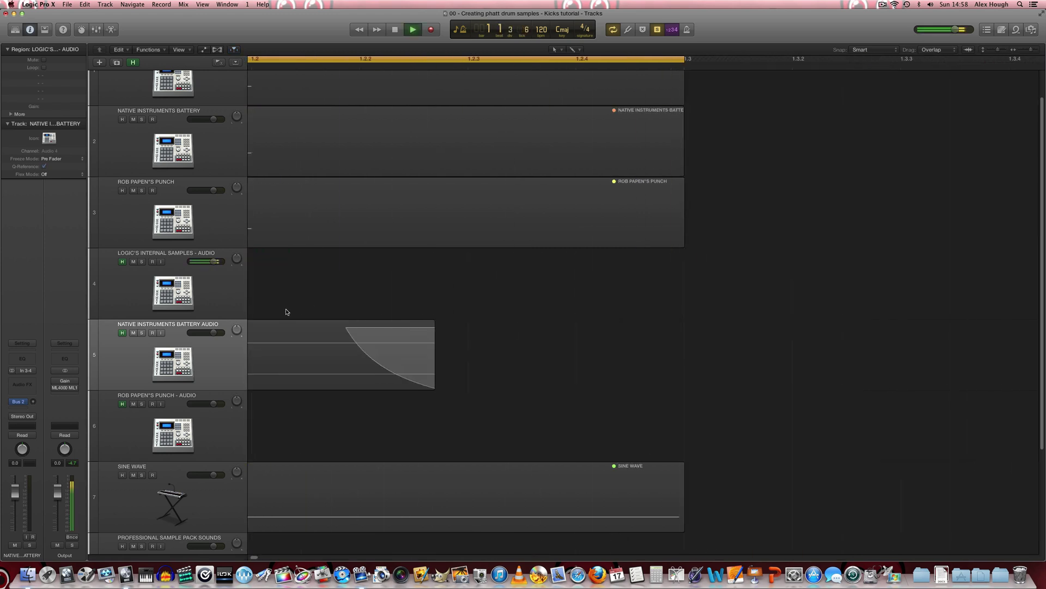
pyautogui.press('space')
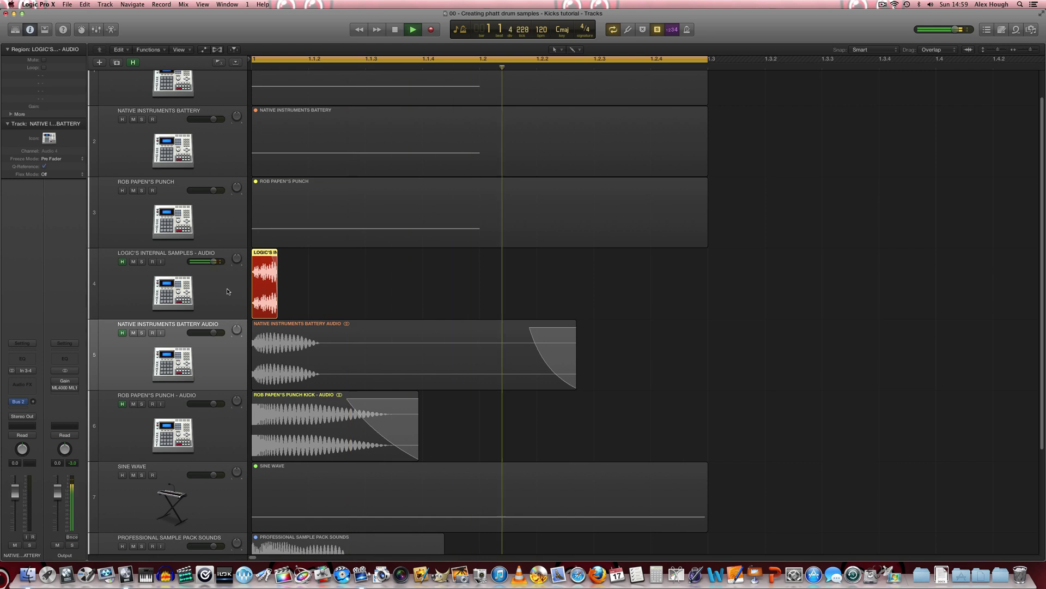
pyautogui.click(234, 296)
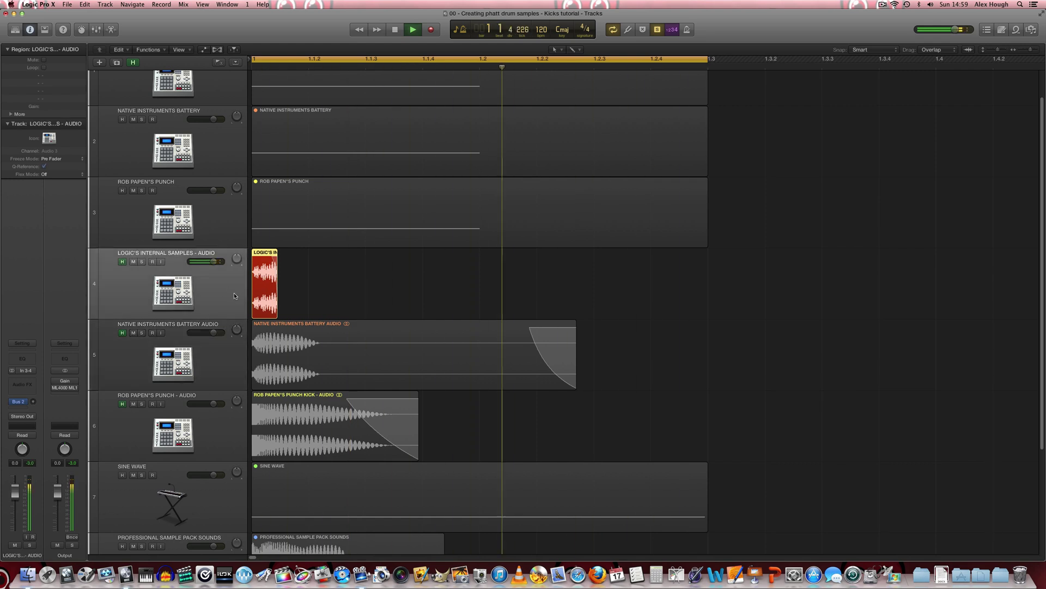
# Step: Audition the Native Instruments Battery audio region and trim its silent tail to just past 1.1.2
pyautogui.click(403, 365)
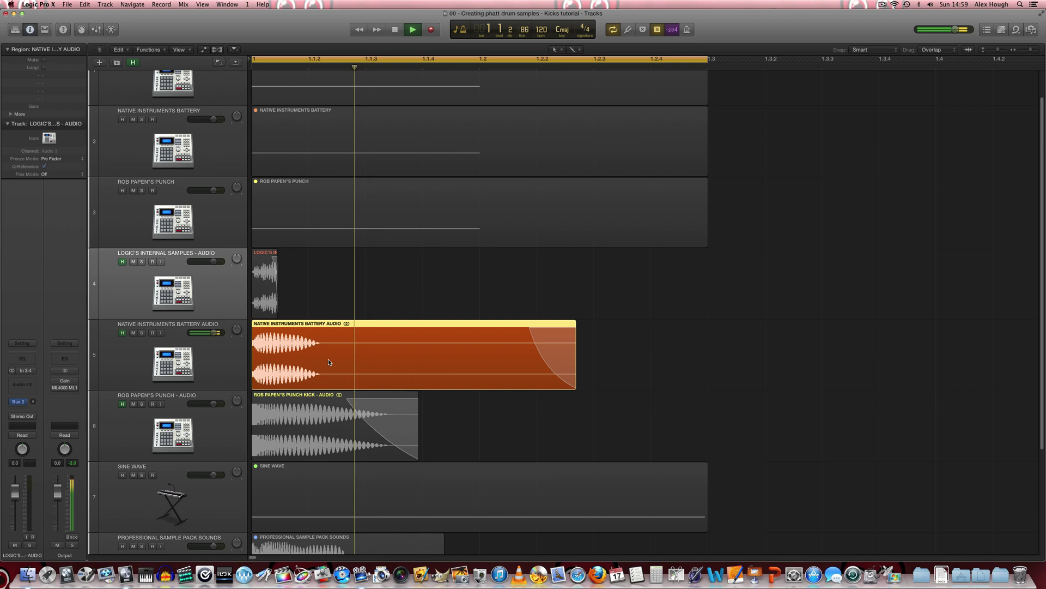
pyautogui.press('space')
pyautogui.click(381, 303)
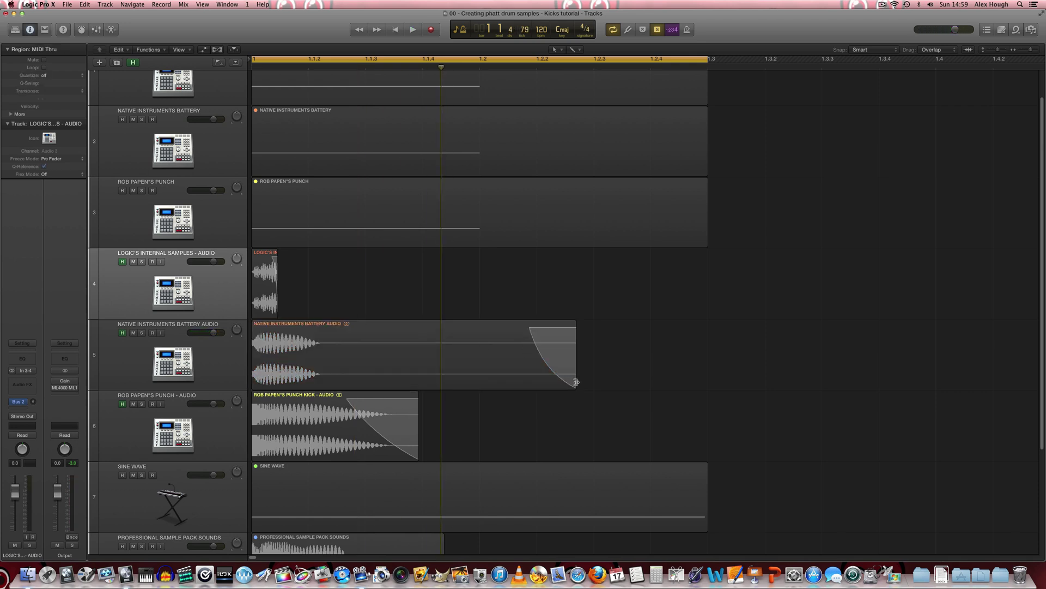
pyautogui.moveTo(576, 382); pyautogui.dragTo(324, 381)
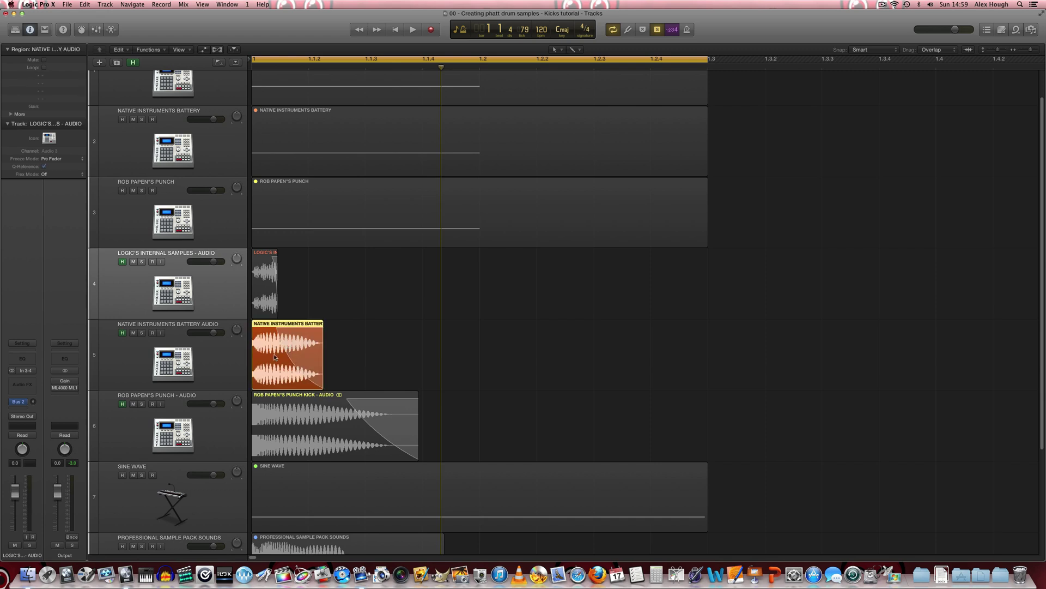
# Step: Select the Rob Papen's Punch audio region with its track and audition it in solo
pyautogui.click(283, 419)
pyautogui.click(215, 421)
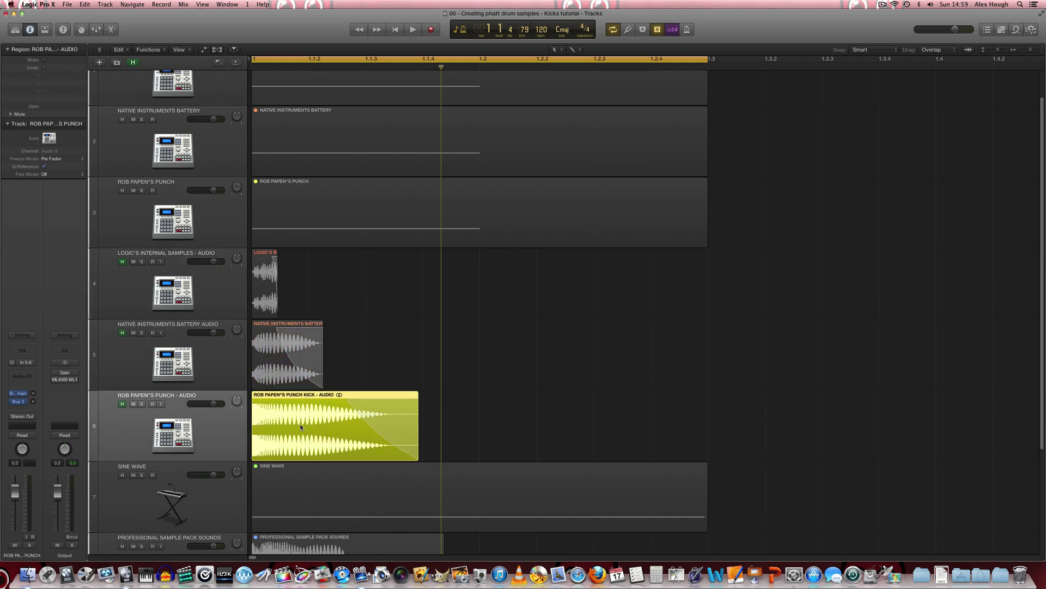
pyautogui.press('space')
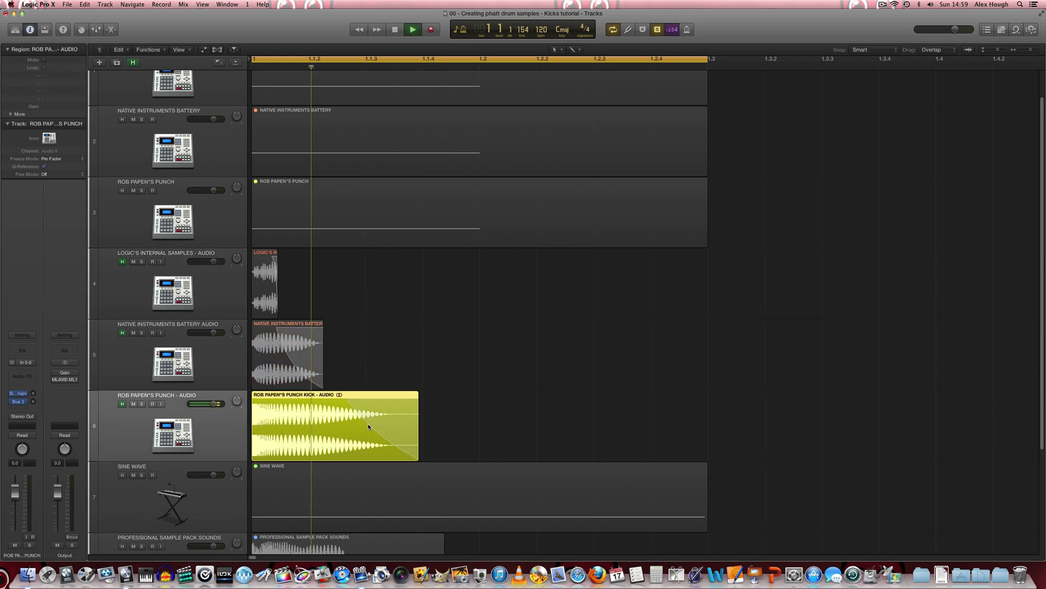
pyautogui.press('space')
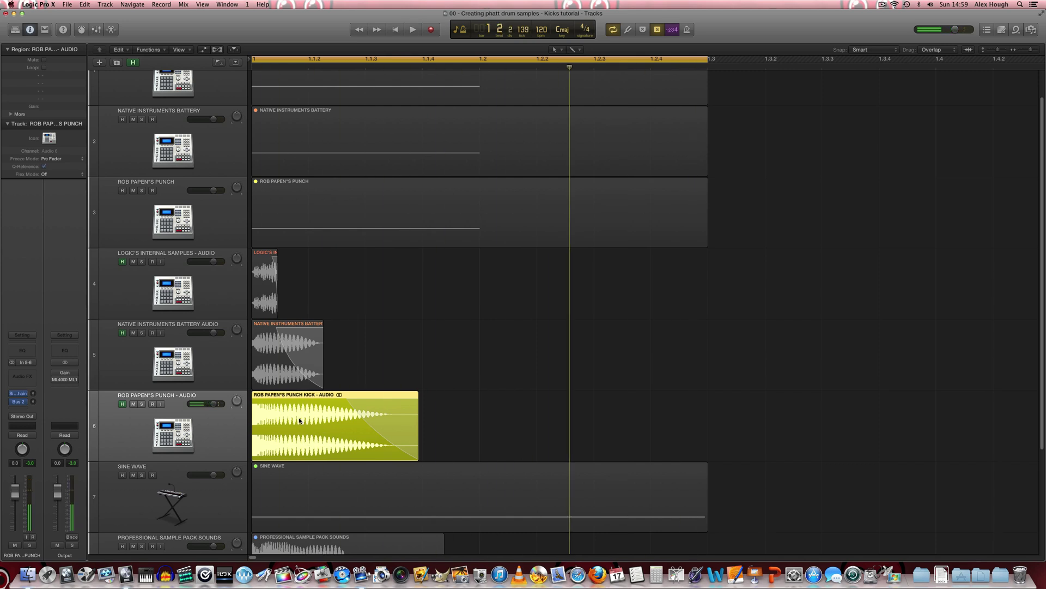
pyautogui.click(473, 403)
# Step: Unmute the Sine Wave region and audition it in solo with its track selected
pyautogui.click(320, 491)
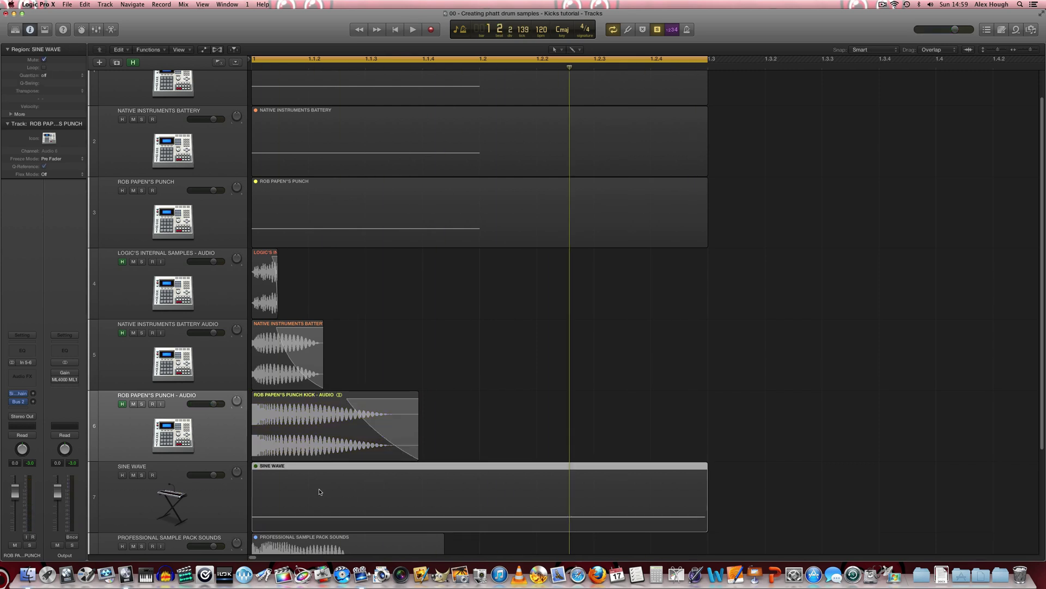
pyautogui.click(224, 502)
pyautogui.press('m')
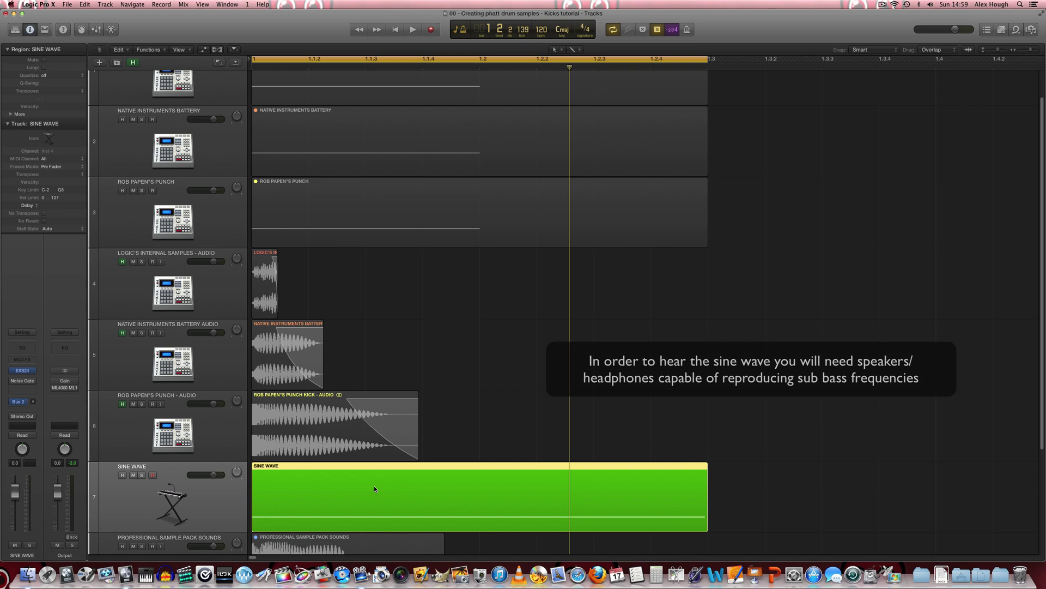
pyautogui.press('space')
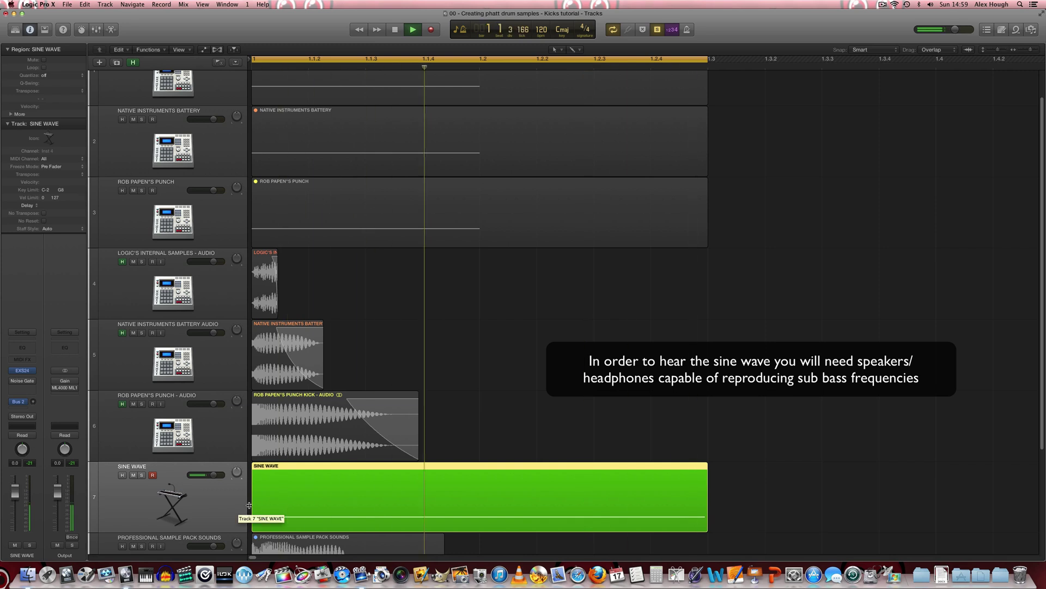
pyautogui.press('space')
pyautogui.moveTo(520, 405); pyautogui.dragTo(520, 515)
pyautogui.click(470, 430)
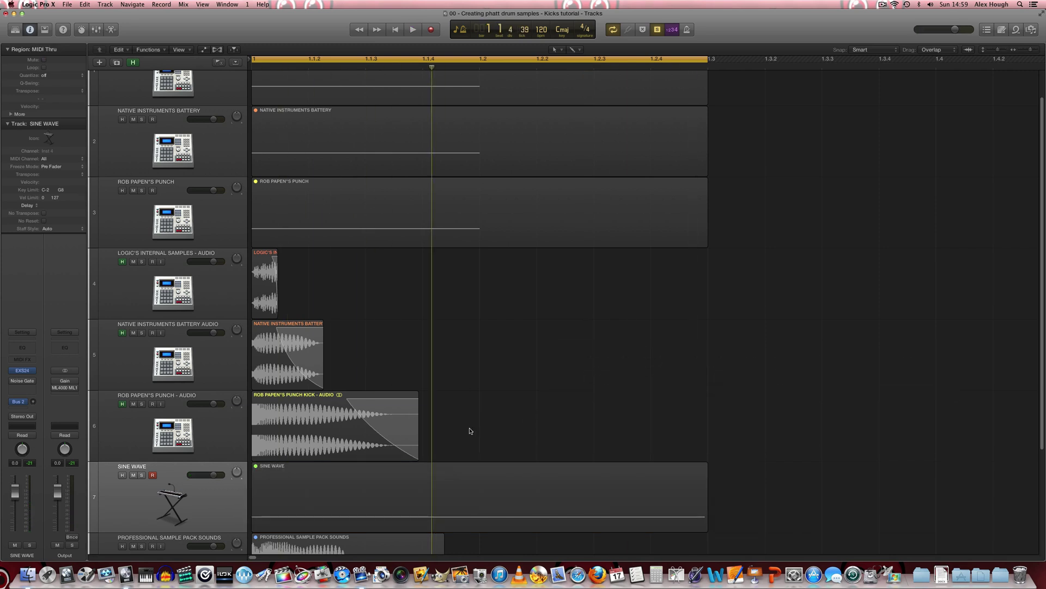
# Step: Insert a stereo Channel EQ on the Logic's Internal Samples audio track
pyautogui.click(191, 312)
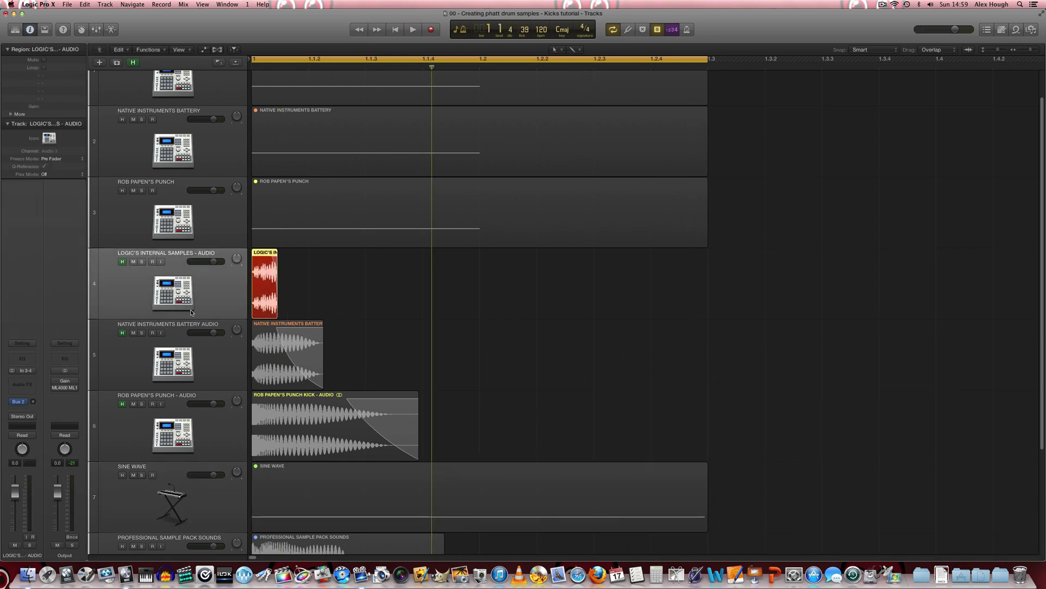
pyautogui.click(29, 383)
pyautogui.moveTo(54, 421)
pyautogui.moveTo(104, 420)
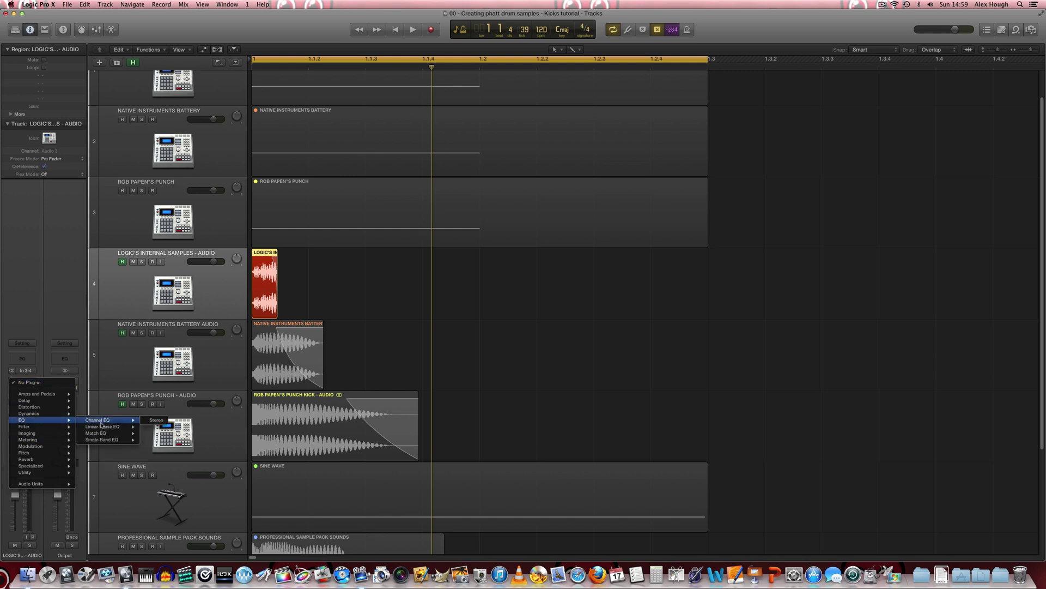
pyautogui.click(158, 421)
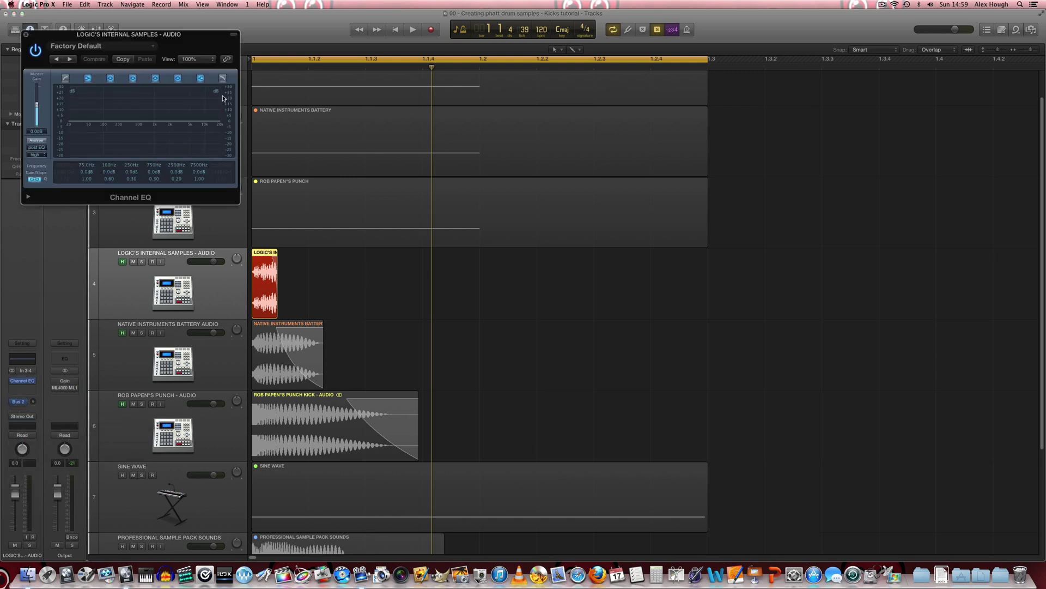
# Step: Enable the Channel EQ's low cut band at 530 Hz and start playback to hear it
pyautogui.click(66, 78)
pyautogui.moveTo(63, 168); pyautogui.dragTo(67, 136)
pyautogui.press('space')
# Step: Set the Channel EQ's upper-mid peak band to 5750 Hz with a +5.0 dB gain and a Q of 0.54 while listening
pyautogui.moveTo(175, 173); pyautogui.dragTo(174, 162)
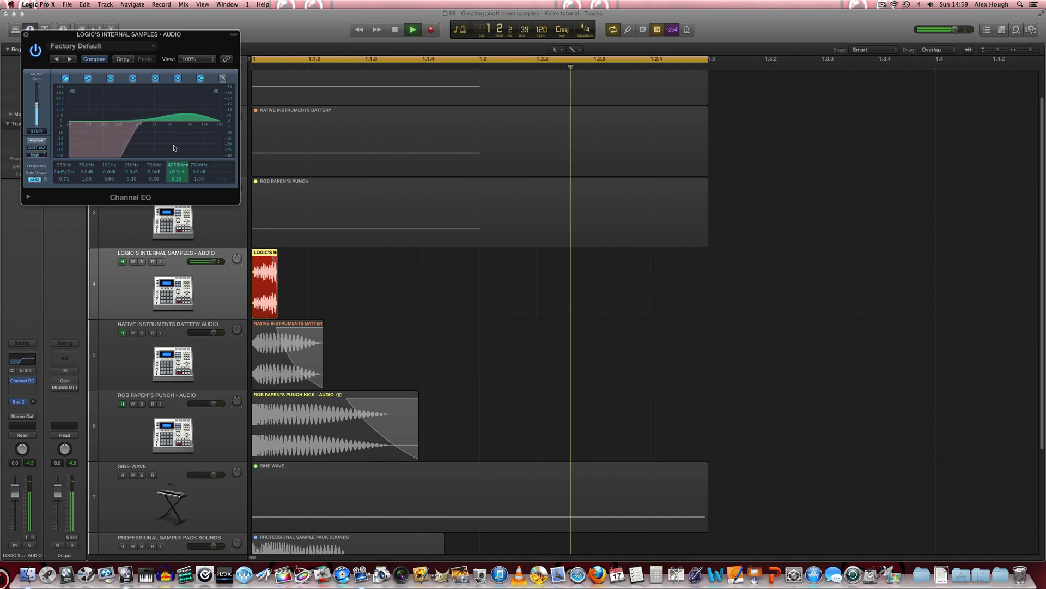
pyautogui.moveTo(173, 145); pyautogui.dragTo(174, 142)
pyautogui.moveTo(177, 179); pyautogui.dragTo(178, 171)
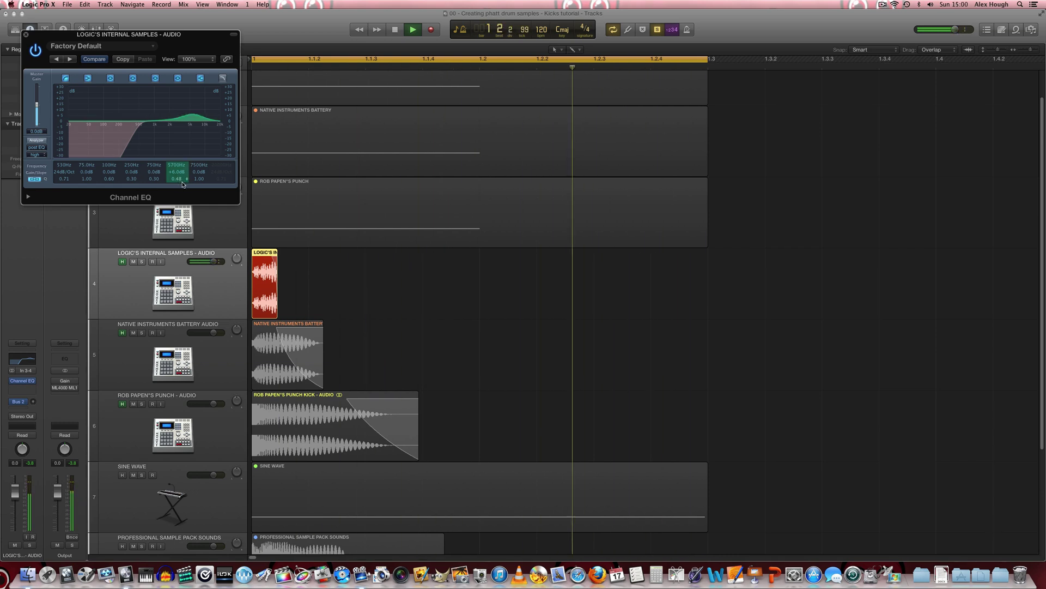
pyautogui.moveTo(176, 172); pyautogui.dragTo(175, 174)
pyautogui.scroll(-3, 177, 179)
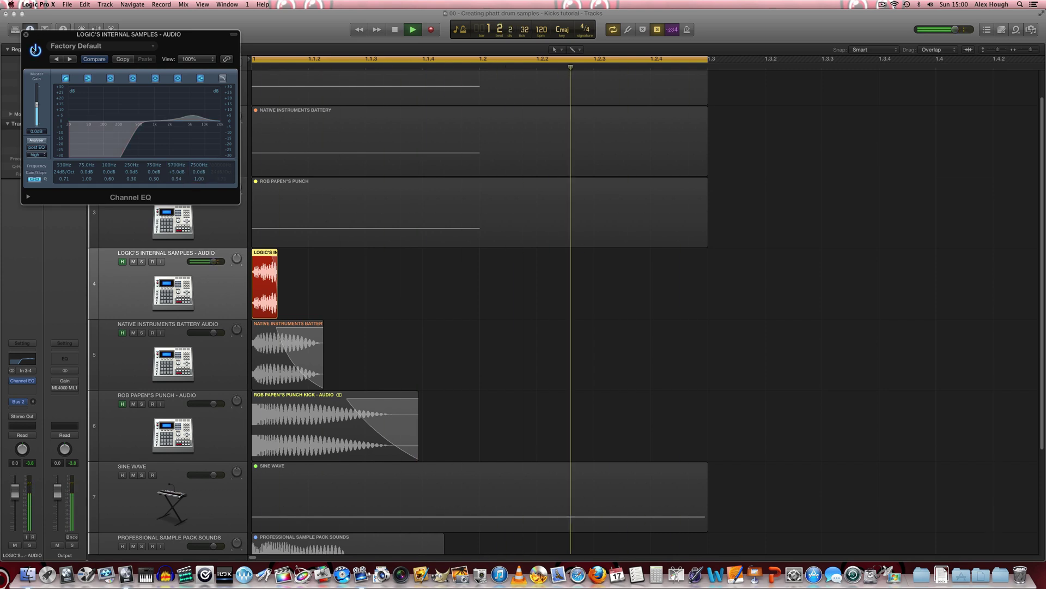
pyautogui.press('space')
# Step: Trim the end of the Logic's Internal Samples audio region slightly further and audition the result
pyautogui.click(283, 308)
pyautogui.click(273, 310)
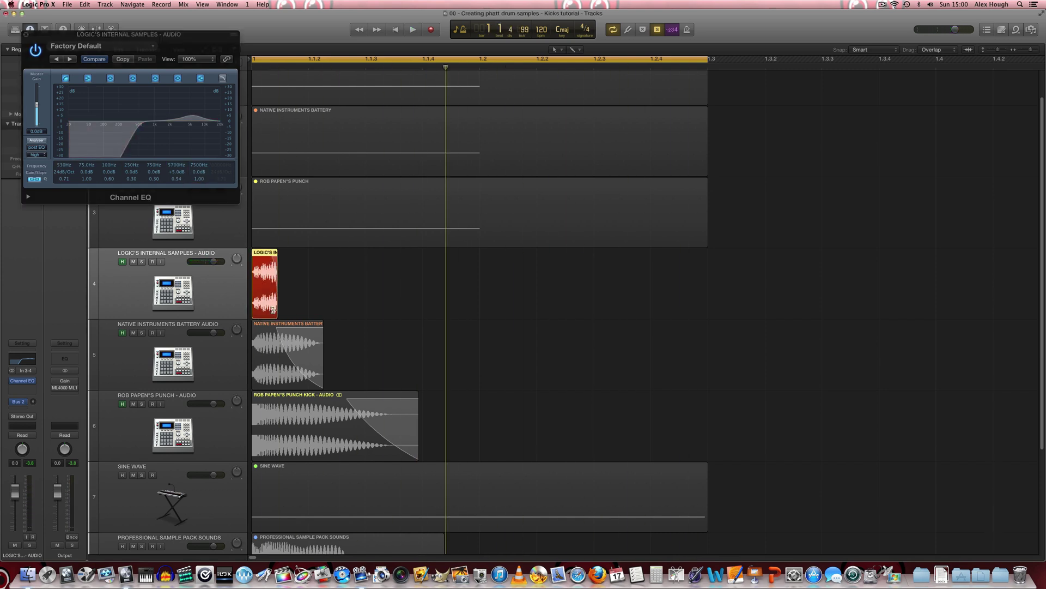
pyautogui.scroll(5, 275, 306)
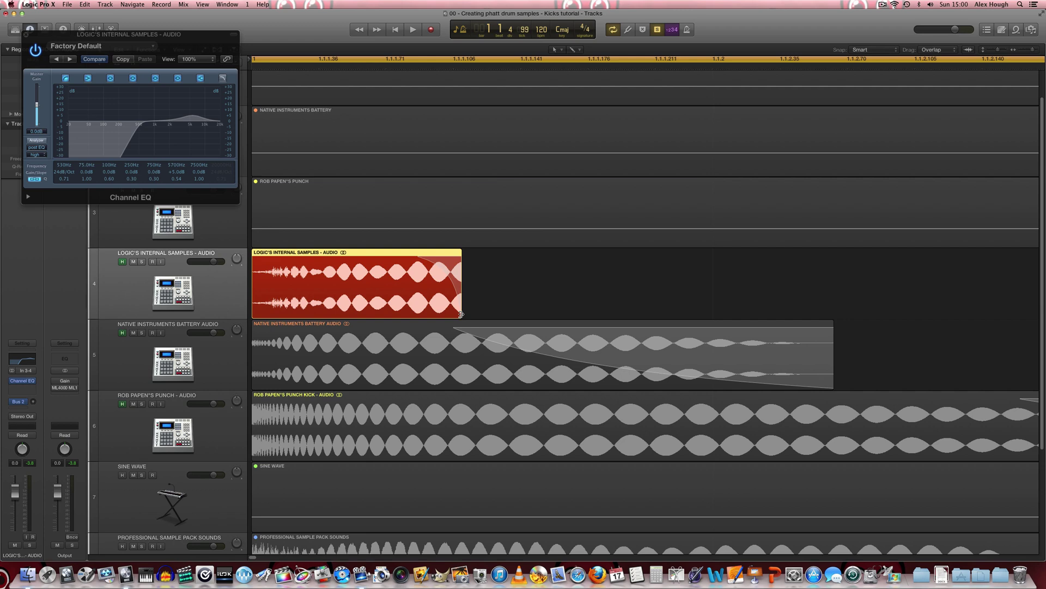
pyautogui.moveTo(458, 310); pyautogui.dragTo(417, 311)
pyautogui.click(479, 283)
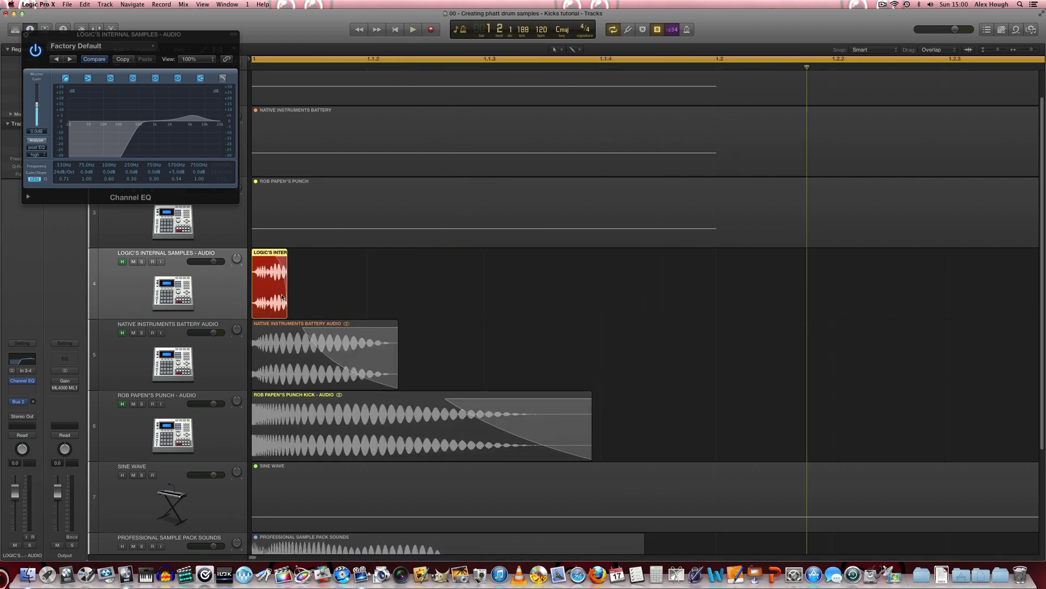
pyautogui.press('space')
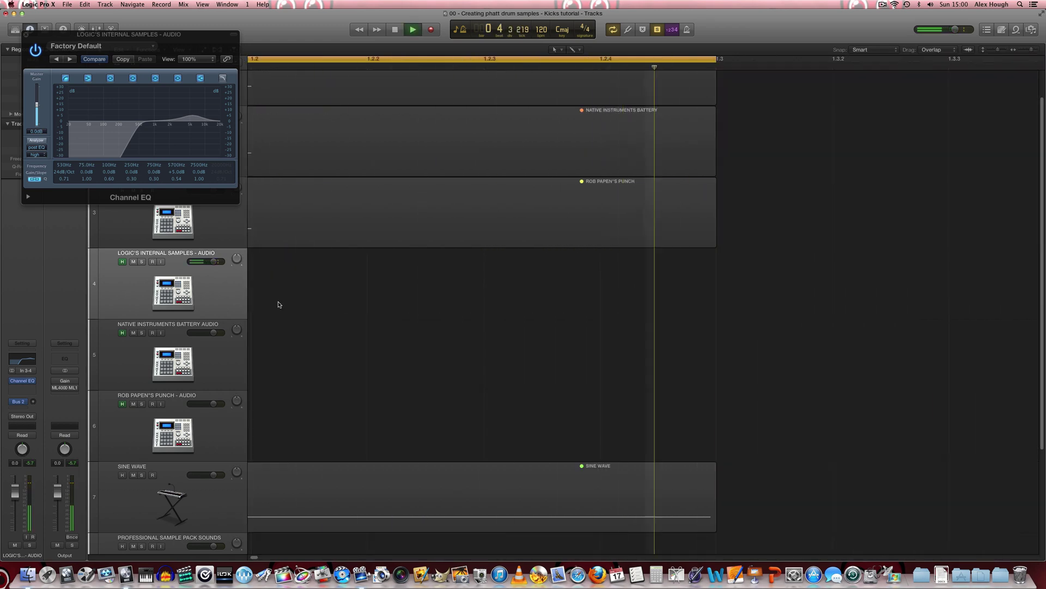
pyautogui.press('space')
# Step: Select the Native Instruments Battery audio region and examine its fade-out
pyautogui.click(209, 360)
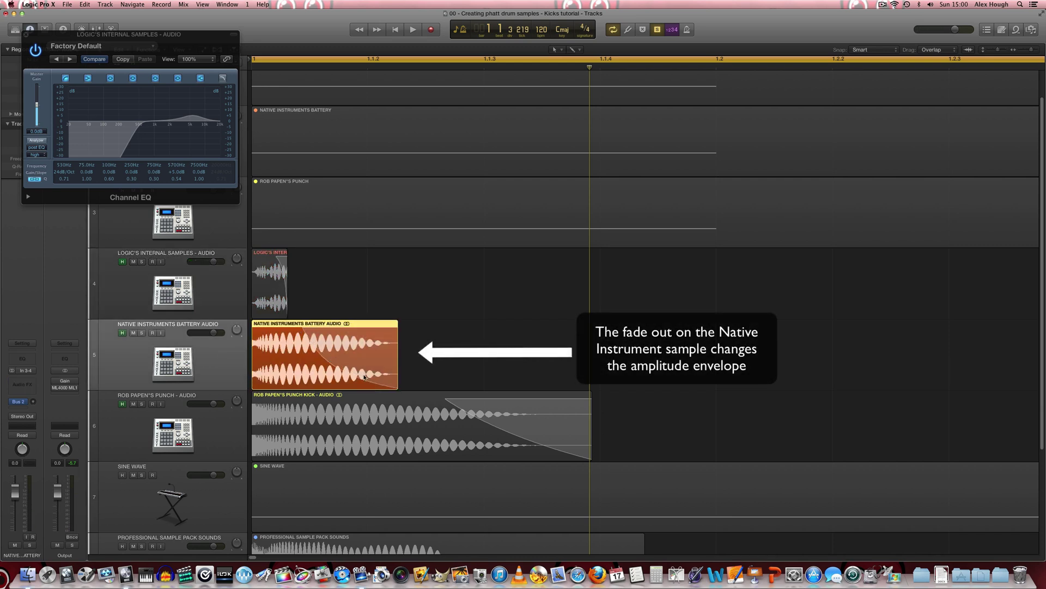
pyautogui.click(368, 299)
pyautogui.click(325, 354)
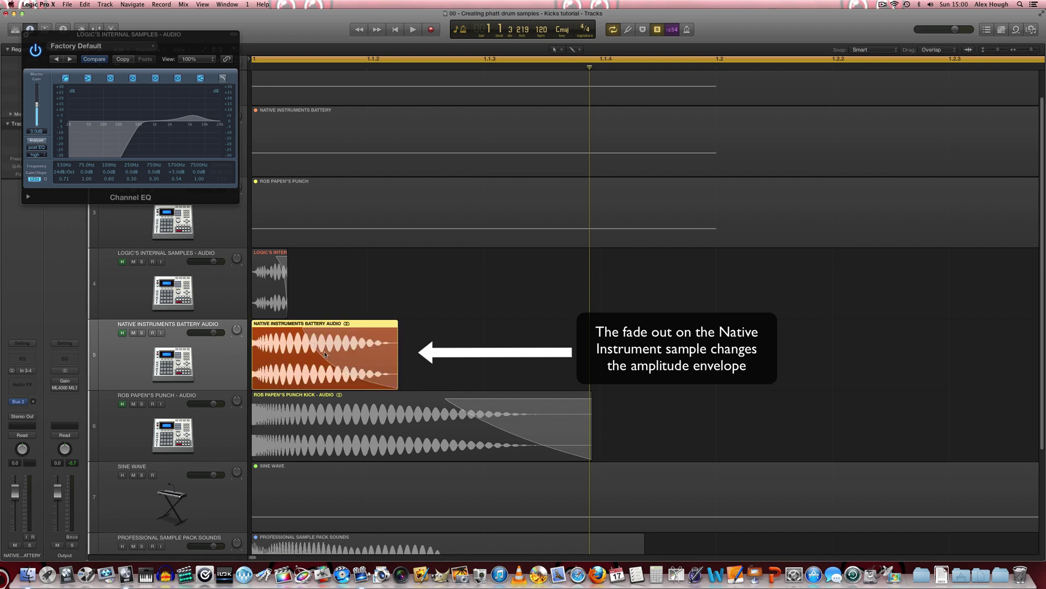
# Step: Insert the stereo Waves Maserati DRM plug-in after the Channel EQ on the Logic's Internal Samples audio track
pyautogui.click(162, 304)
pyautogui.click(29, 389)
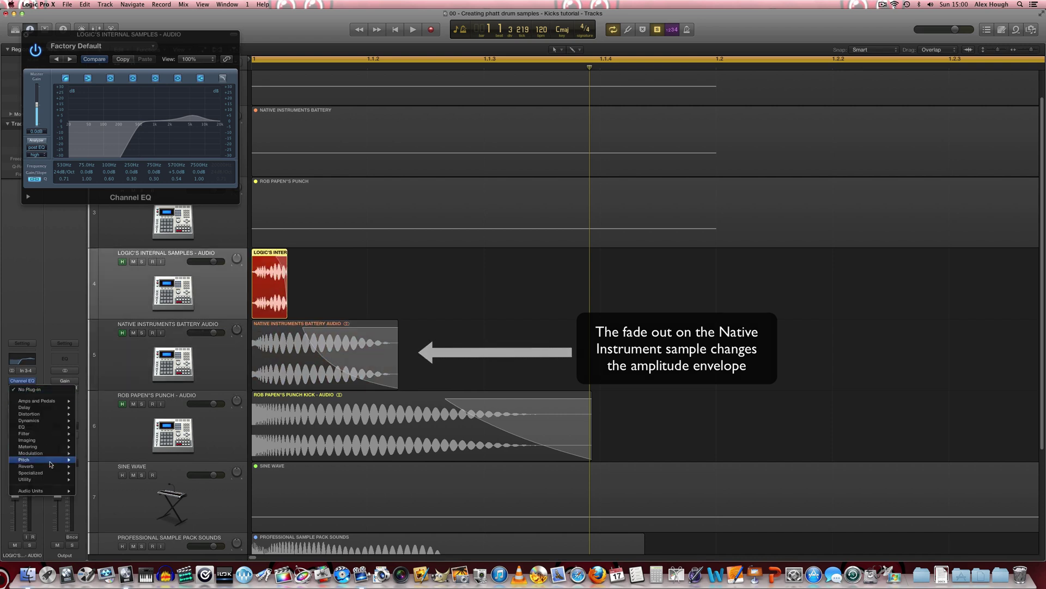
pyautogui.moveTo(33, 490)
pyautogui.moveTo(101, 517)
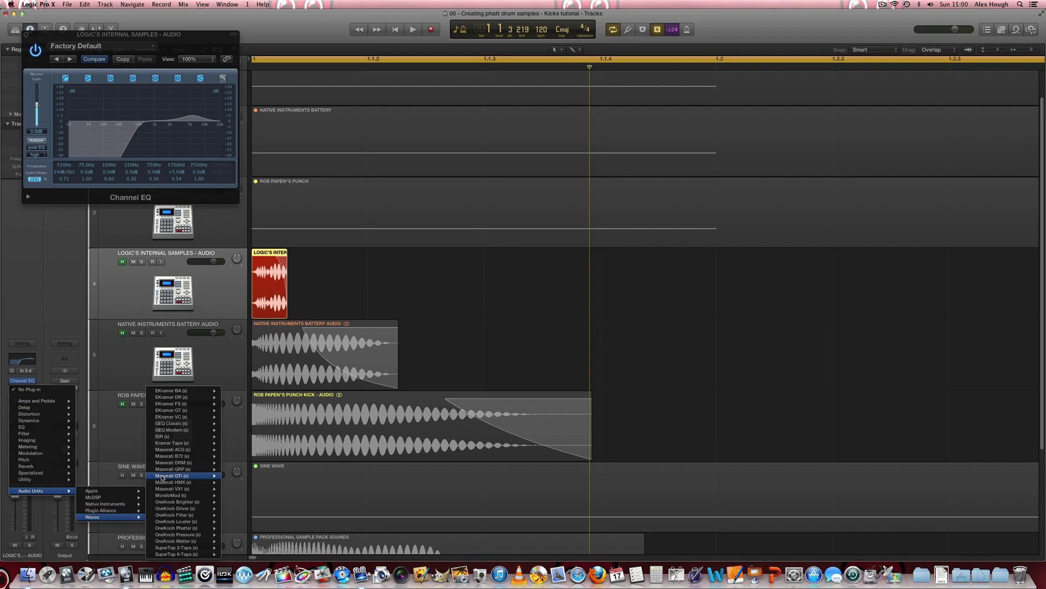
pyautogui.moveTo(195, 470)
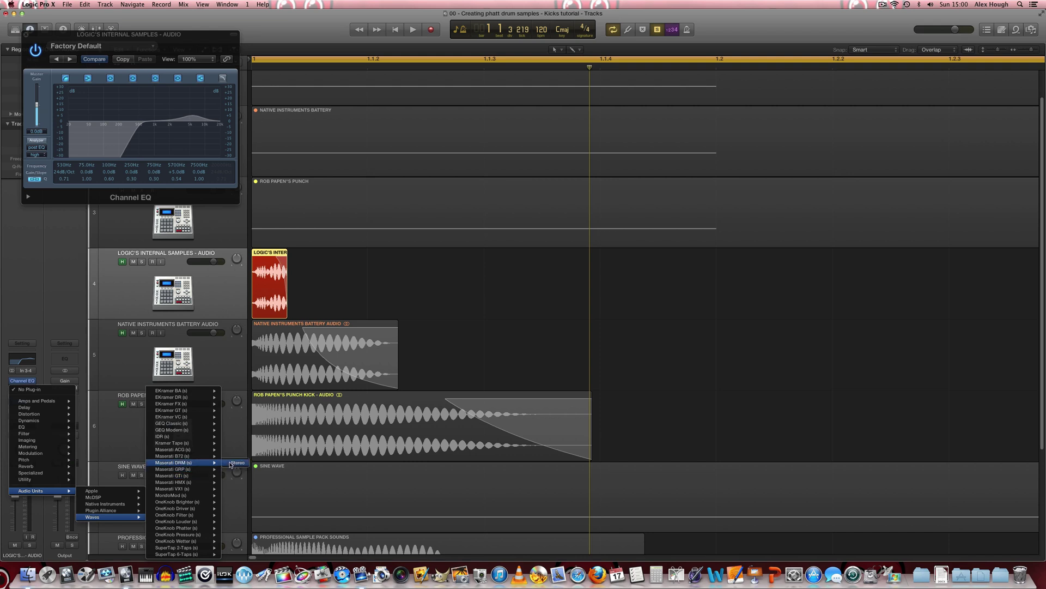
pyautogui.click(236, 463)
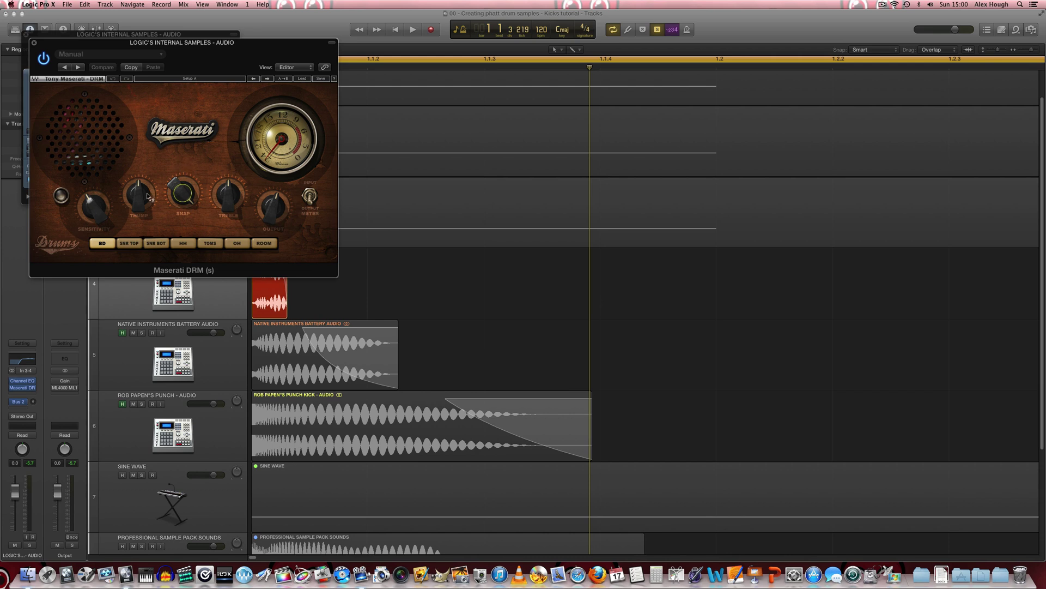
# Step: Adjust the Maserati DRM's Thump and Sensitivity in BD mode, then lower its Output during playback
pyautogui.moveTo(147, 196); pyautogui.dragTo(148, 223)
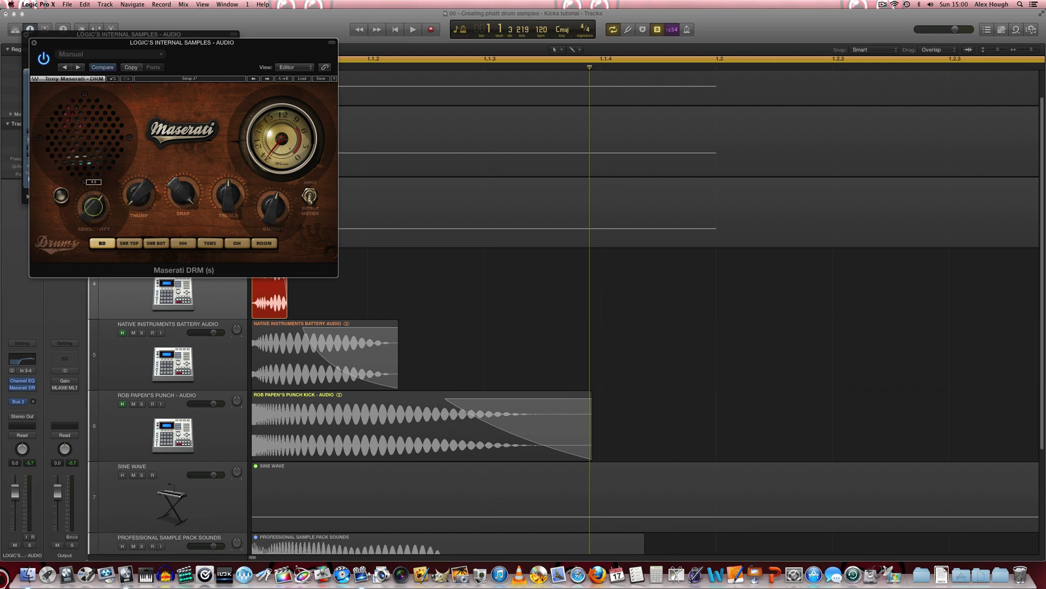
pyautogui.press('space')
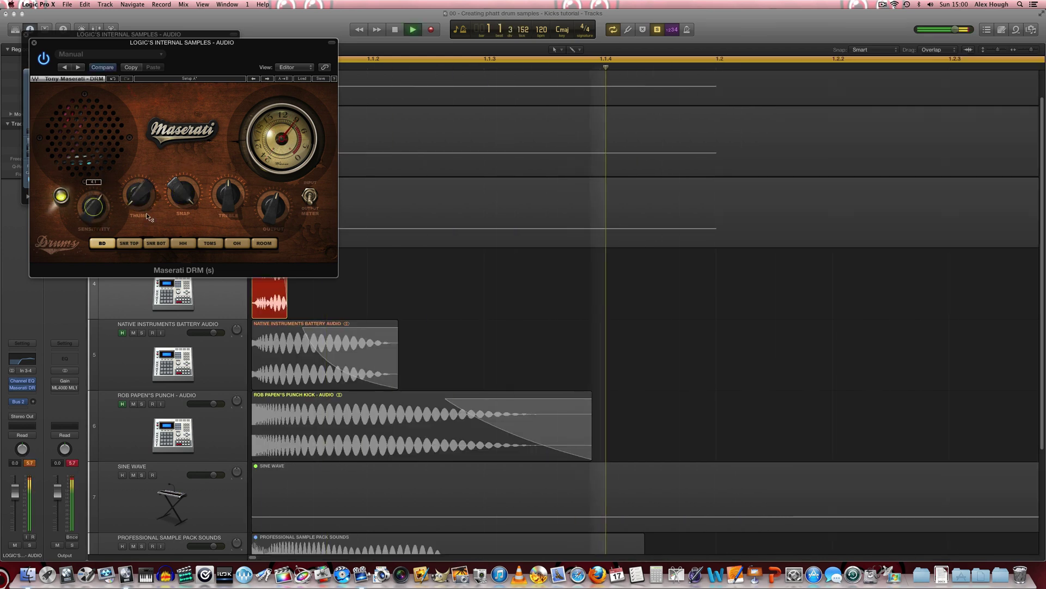
pyautogui.moveTo(265, 202); pyautogui.dragTo(265, 214)
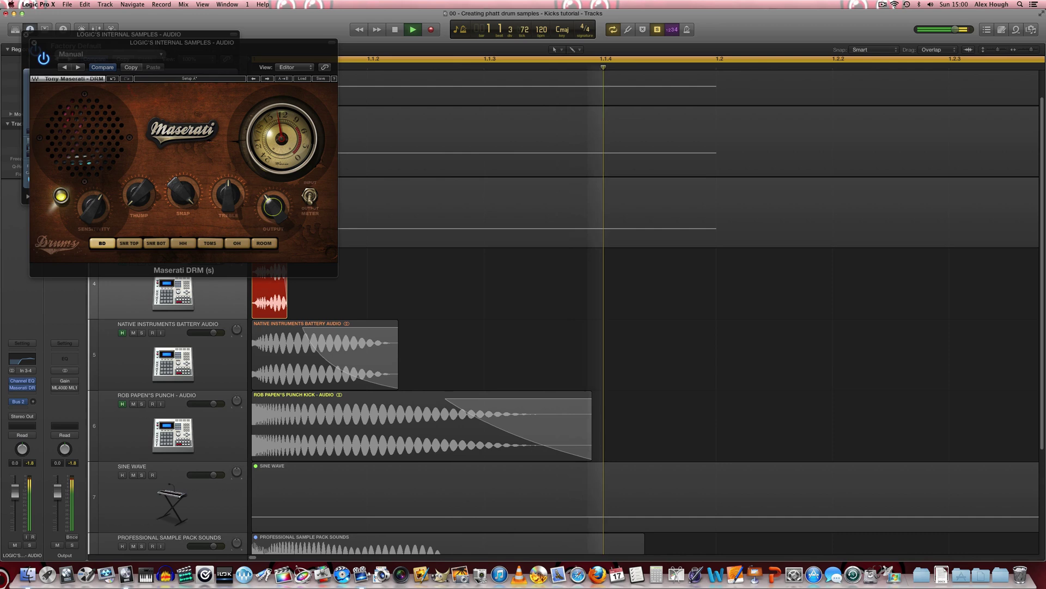
pyautogui.click(268, 213)
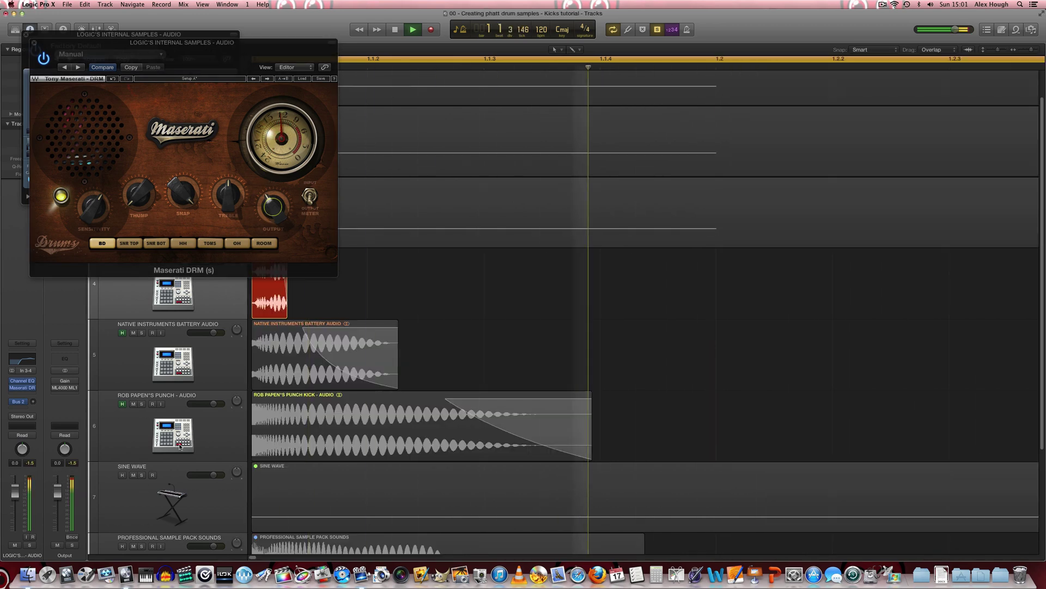
# Step: Compare the Logic kick with the Maserati DRM bypassed and active, stop playback and close both plug-in windows
pyautogui.click(45, 58)
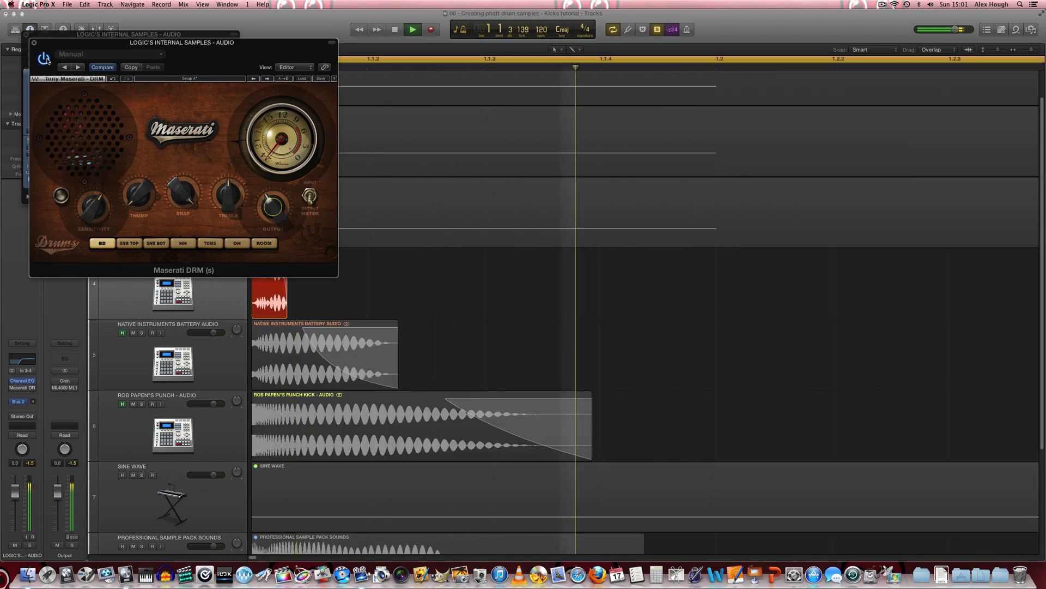
pyautogui.click(45, 59)
pyautogui.click(33, 42)
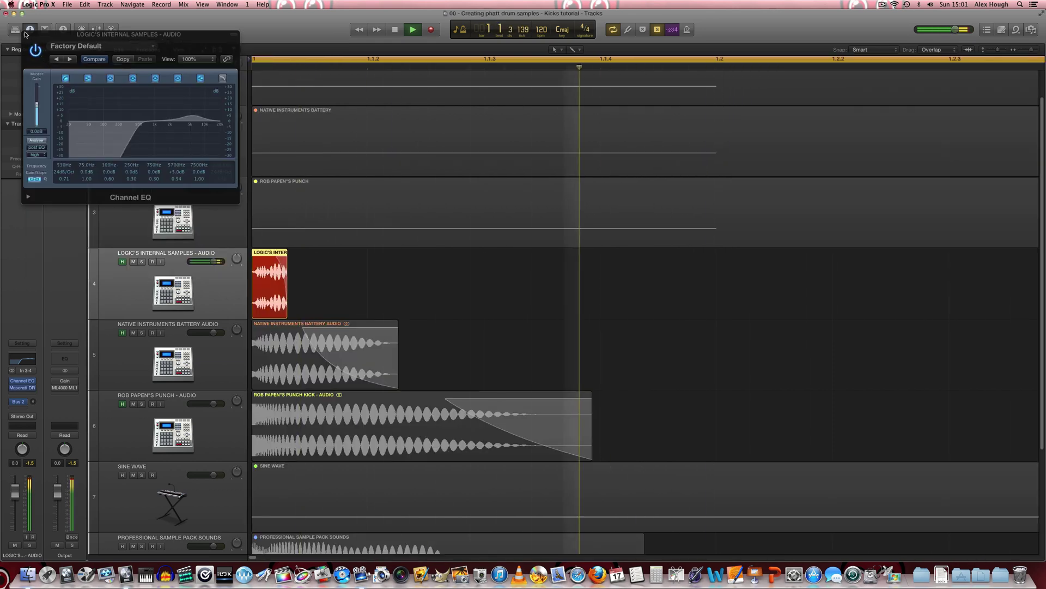
pyautogui.press('space')
pyautogui.click(26, 34)
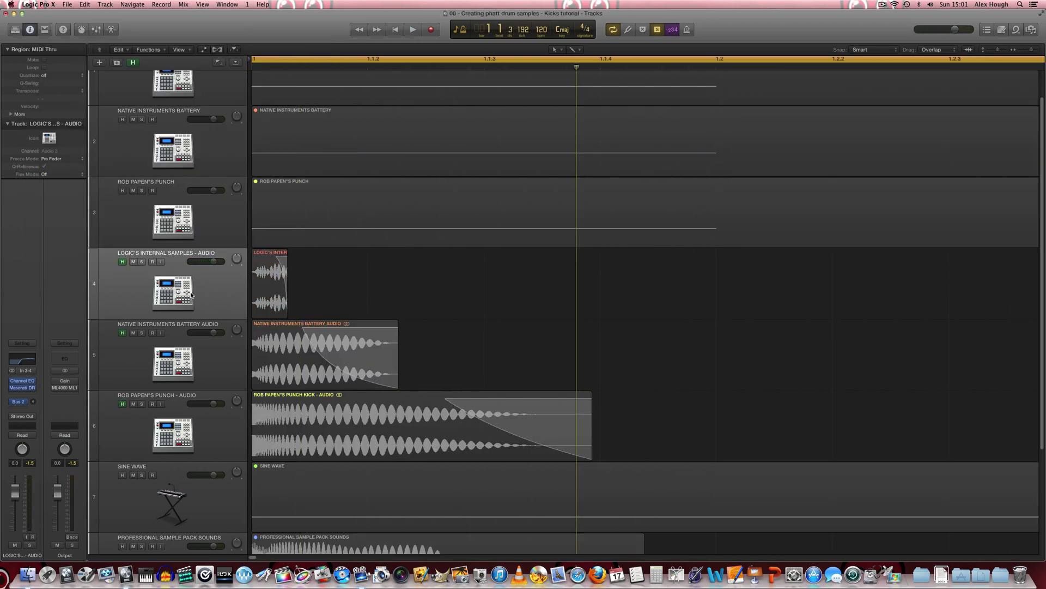
# Step: Insert the stereo Waves Maserati DRM plug-in on the Native Instruments Battery audio track
pyautogui.click(188, 361)
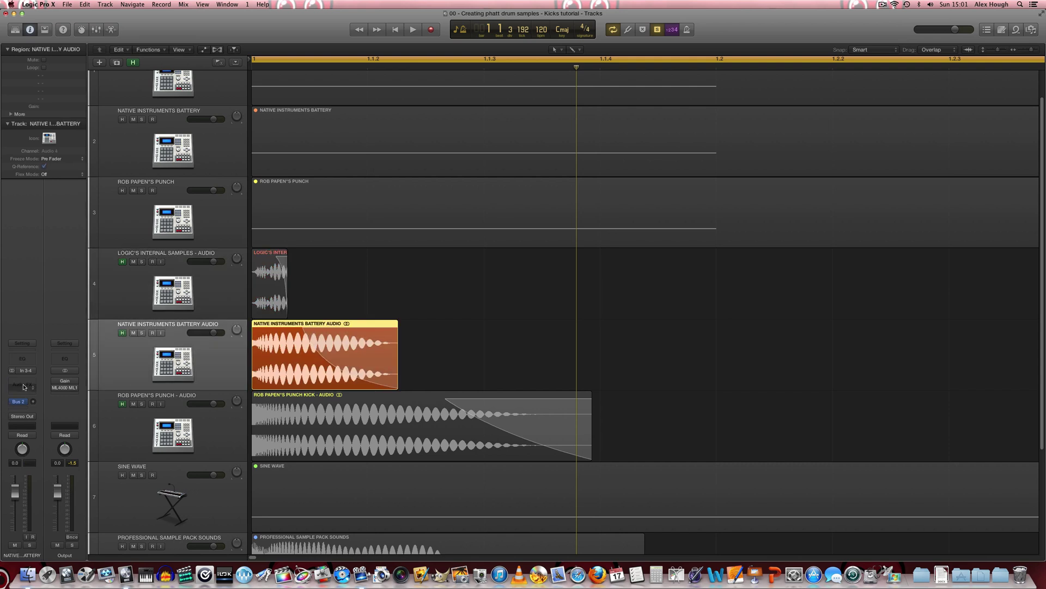
pyautogui.click(25, 383)
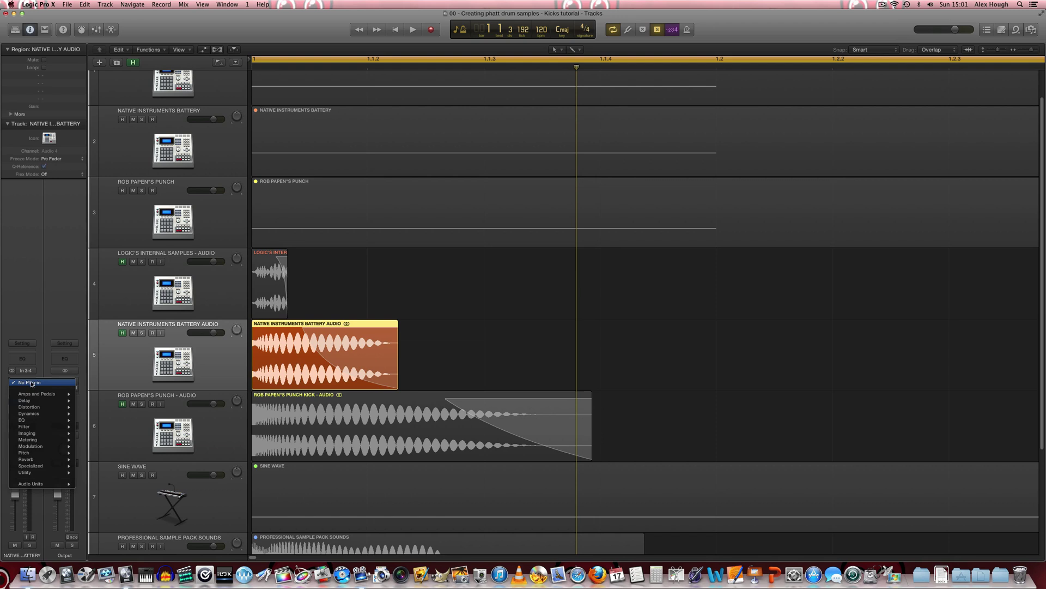
pyautogui.moveTo(50, 485)
pyautogui.moveTo(106, 509)
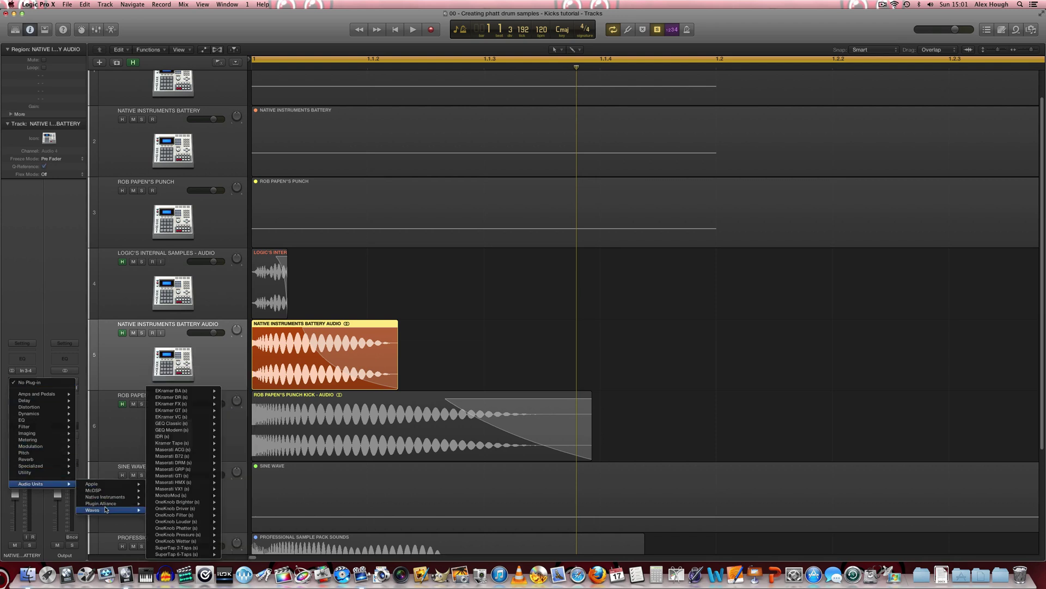
pyautogui.moveTo(194, 463)
pyautogui.click(236, 463)
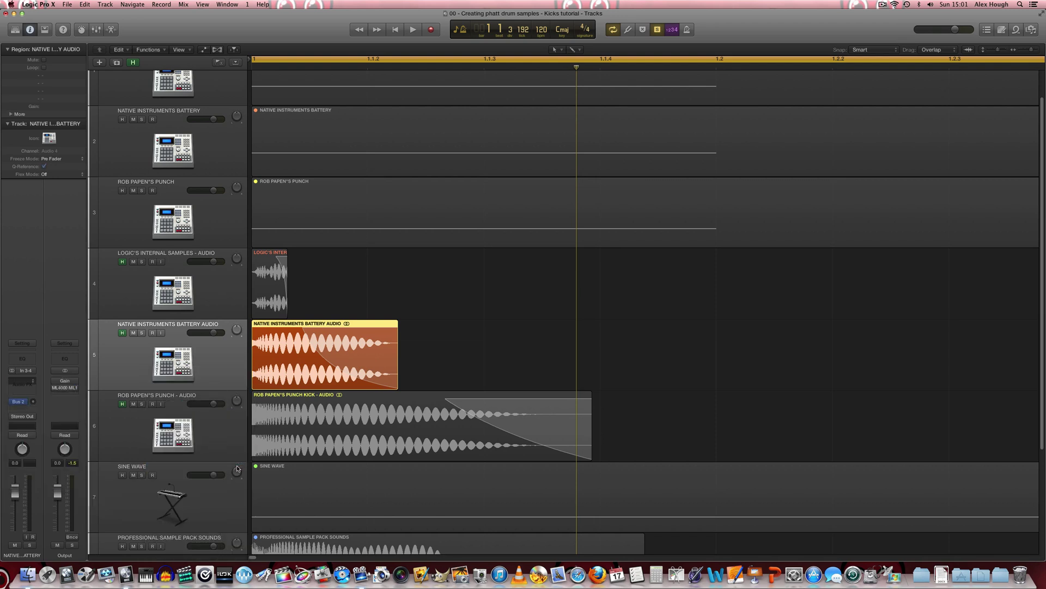
# Step: Adjust the Thump and Output of the Battery track's Maserati DRM and start playback to hear the kick
pyautogui.moveTo(130, 186); pyautogui.dragTo(129, 189)
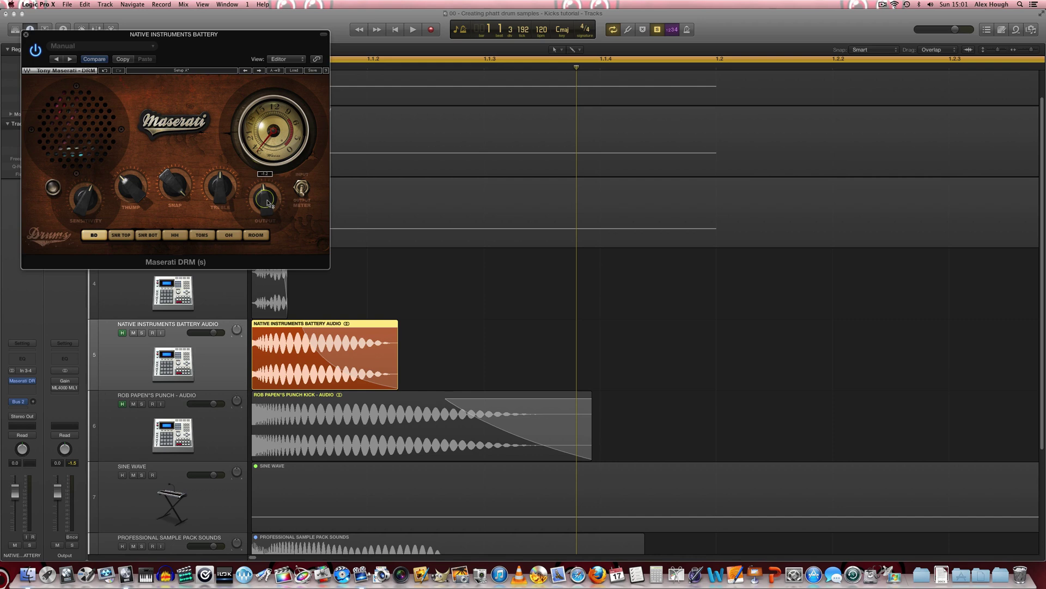
pyautogui.click(412, 285)
pyautogui.press('space')
pyautogui.click(260, 324)
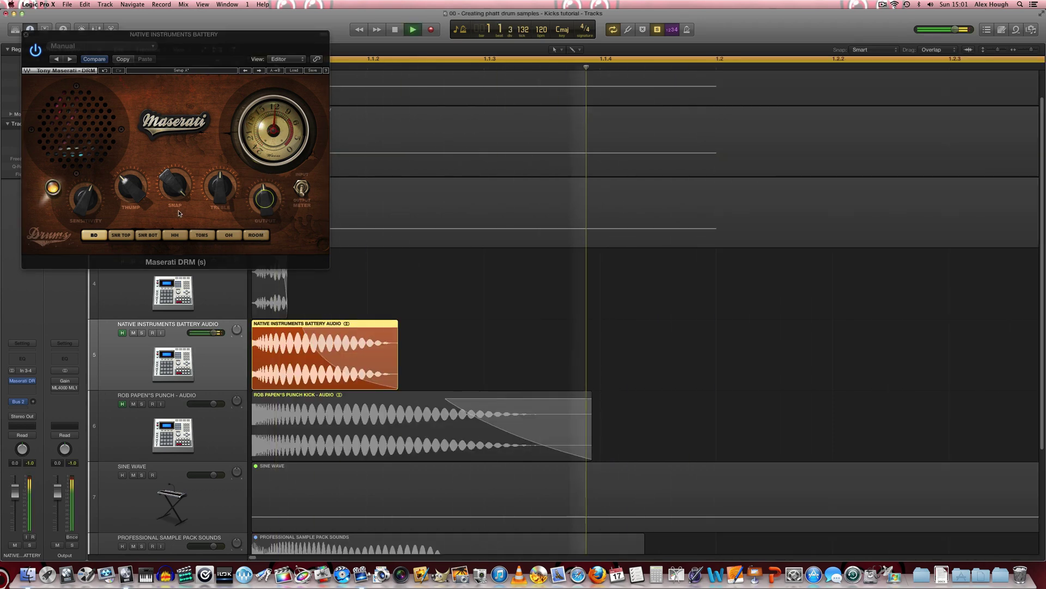
# Step: Compare the Battery kick with the Maserati DRM bypassed and active, leave it active and close its window
pyautogui.click(35, 52)
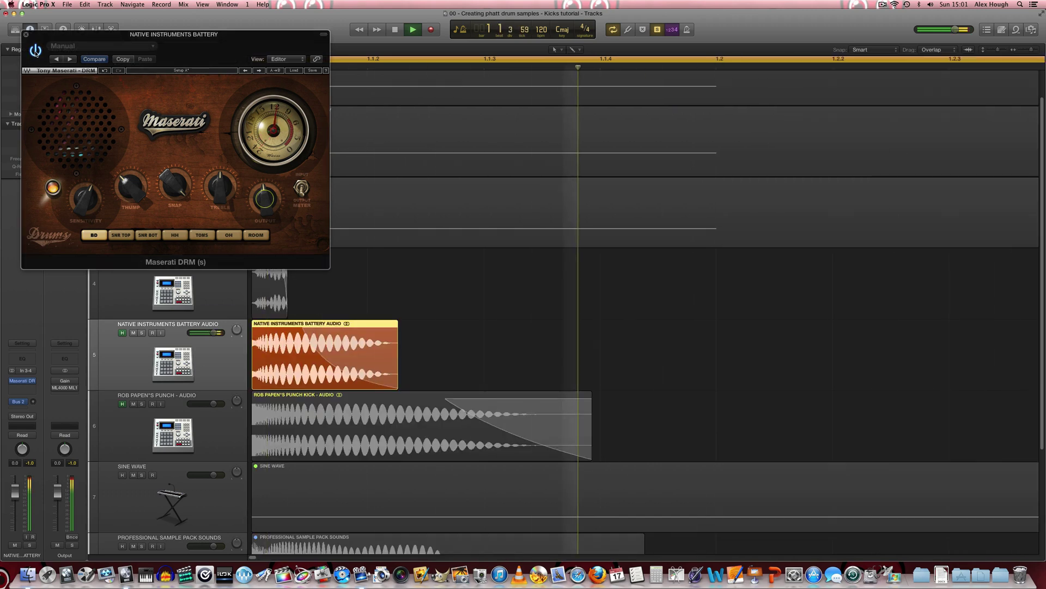
pyautogui.click(35, 50)
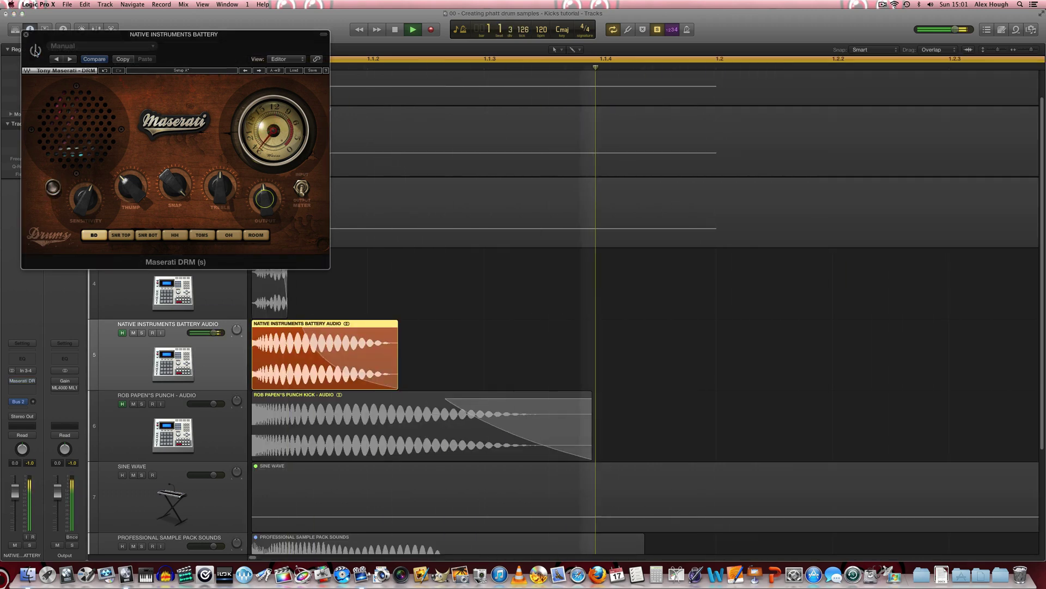
pyautogui.press('space')
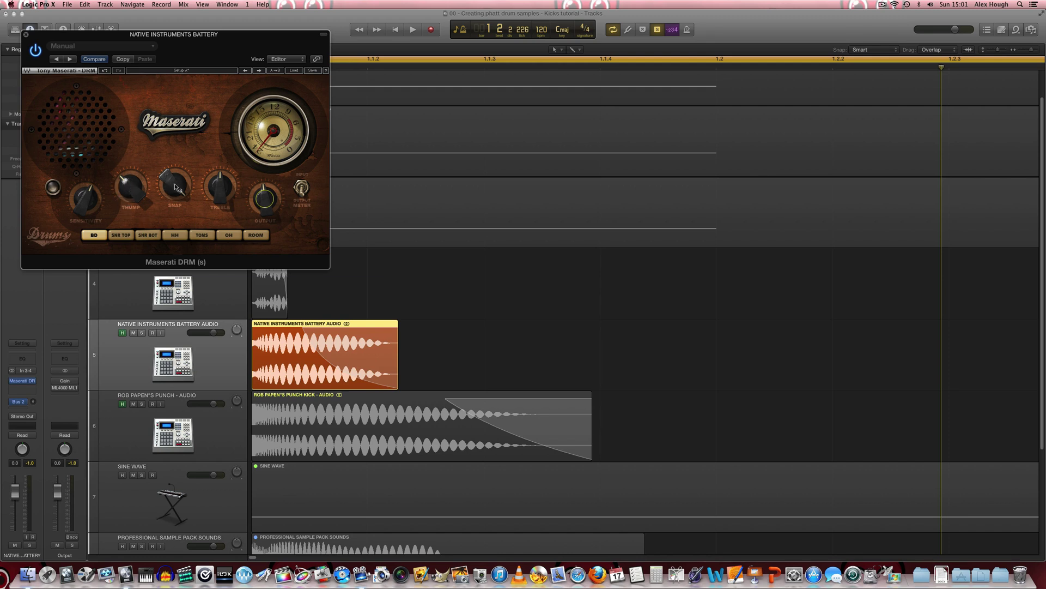
pyautogui.press('space')
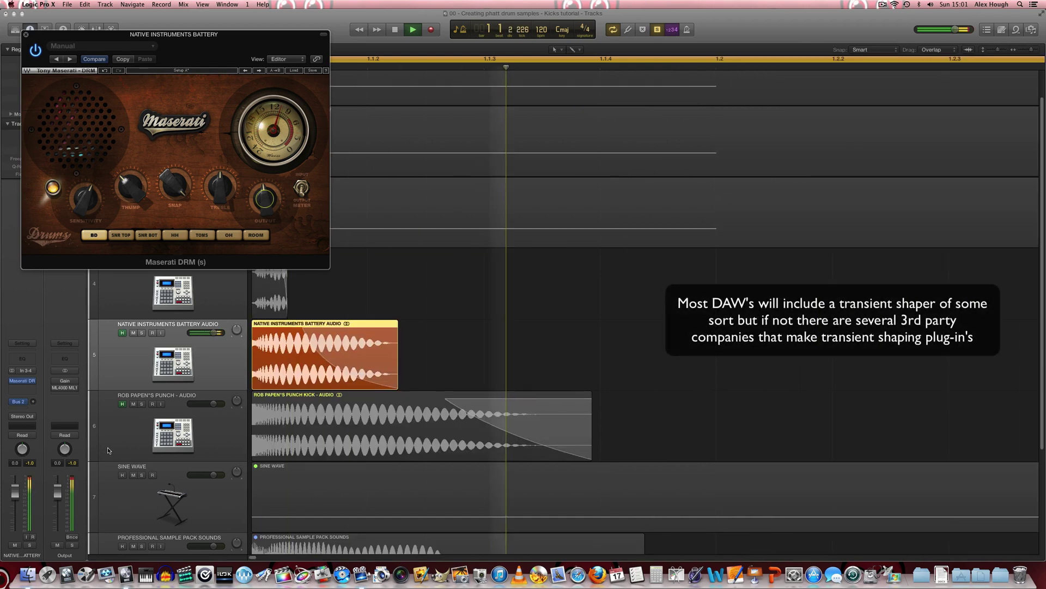
pyautogui.press('space')
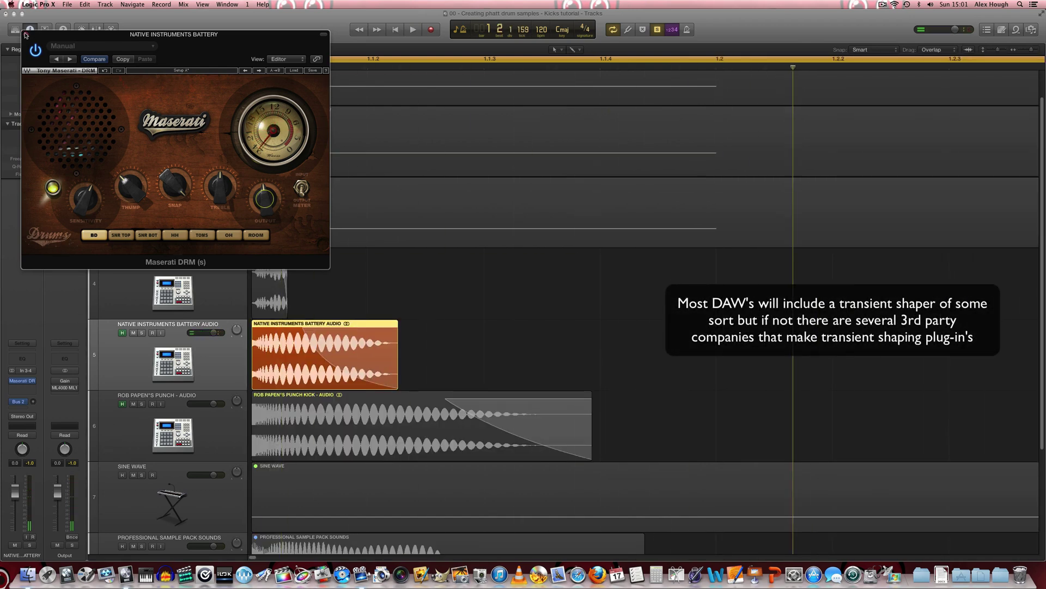
pyautogui.click(25, 35)
# Step: Audition the Rob Papen's Punch audio region, then play it with the Battery audio region also selected
pyautogui.press('Down')
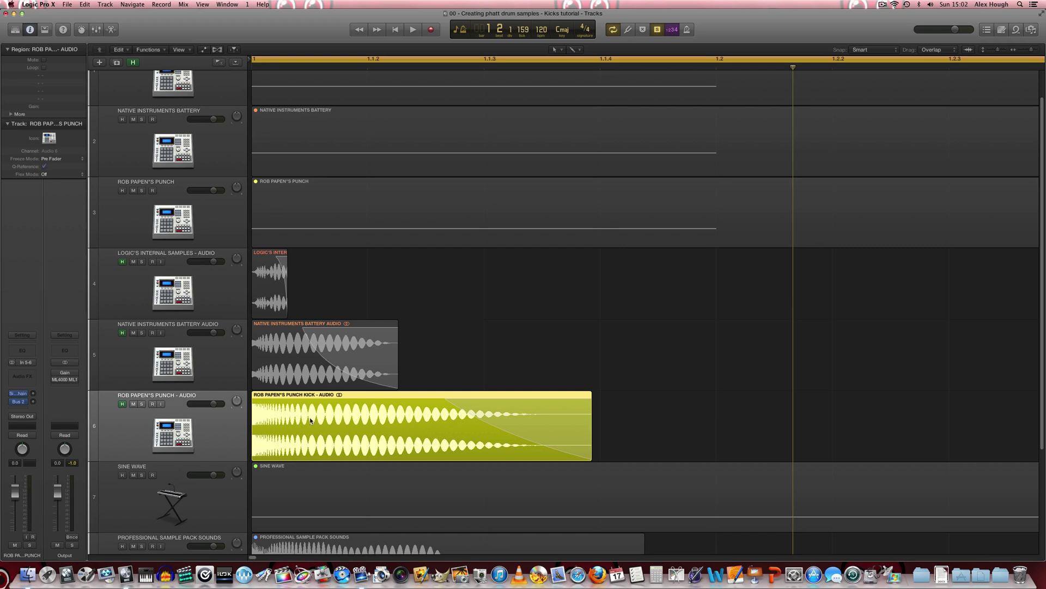
pyautogui.press('space')
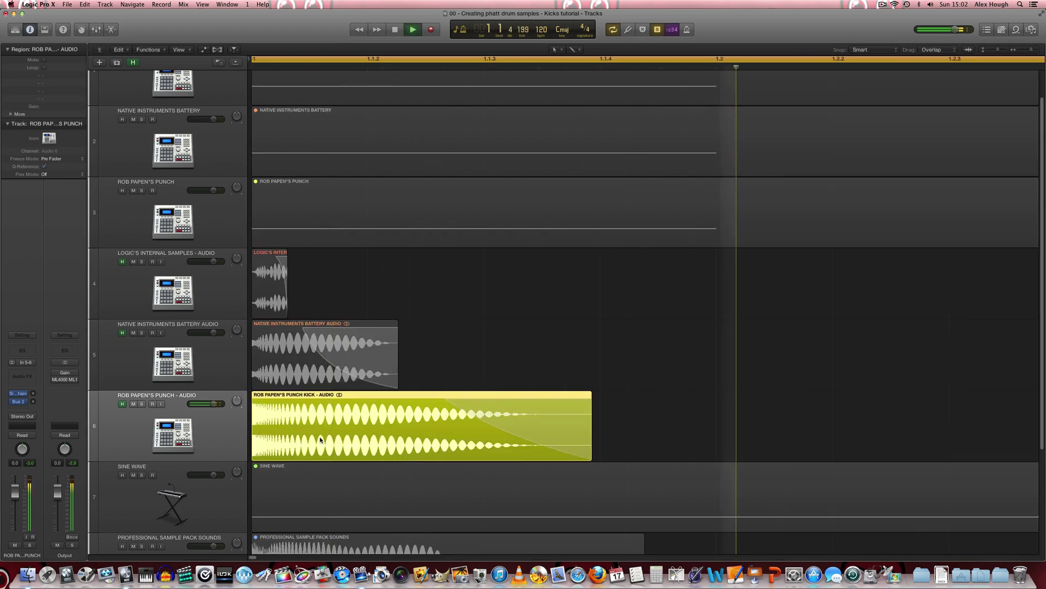
pyautogui.press('space')
pyautogui.moveTo(442, 345); pyautogui.dragTo(322, 421)
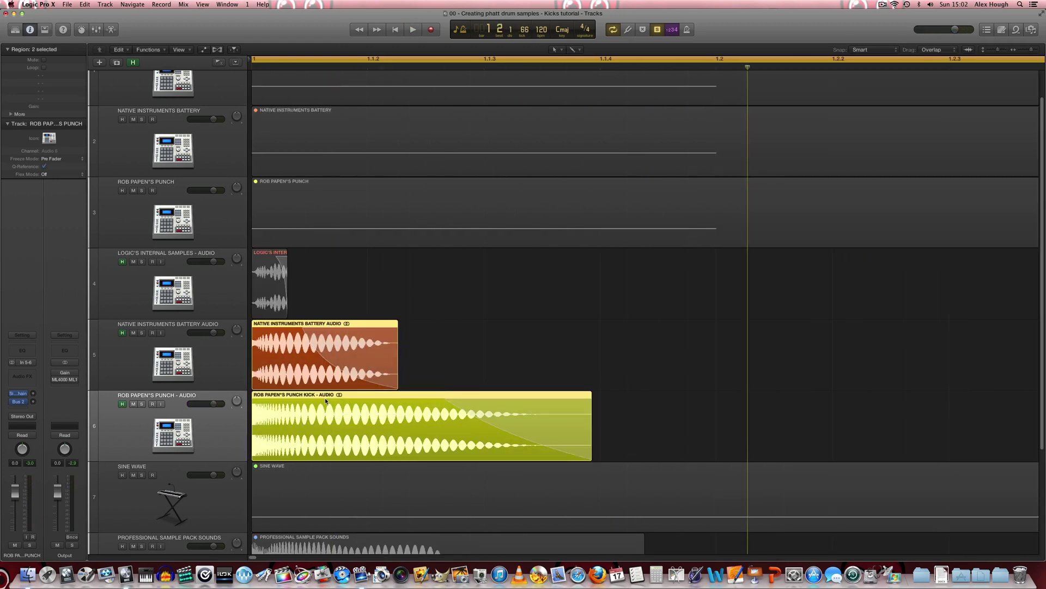
pyautogui.press('space')
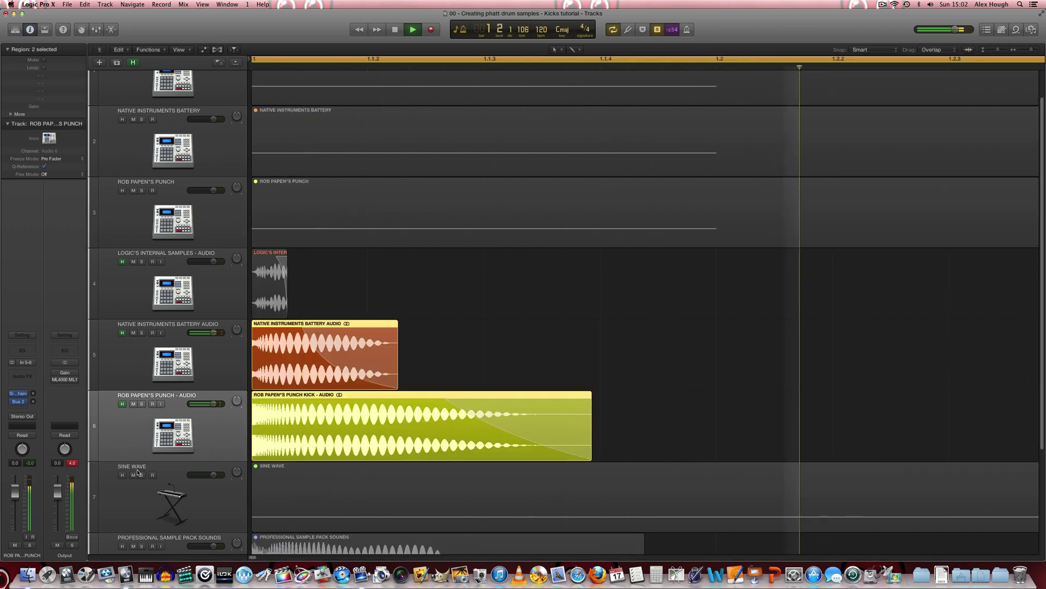
# Step: Show the mixer, mute the Logic's Internal Samples audio channel, and compare playback with the Punch audio channel muted and unmuted
pyautogui.press('x')
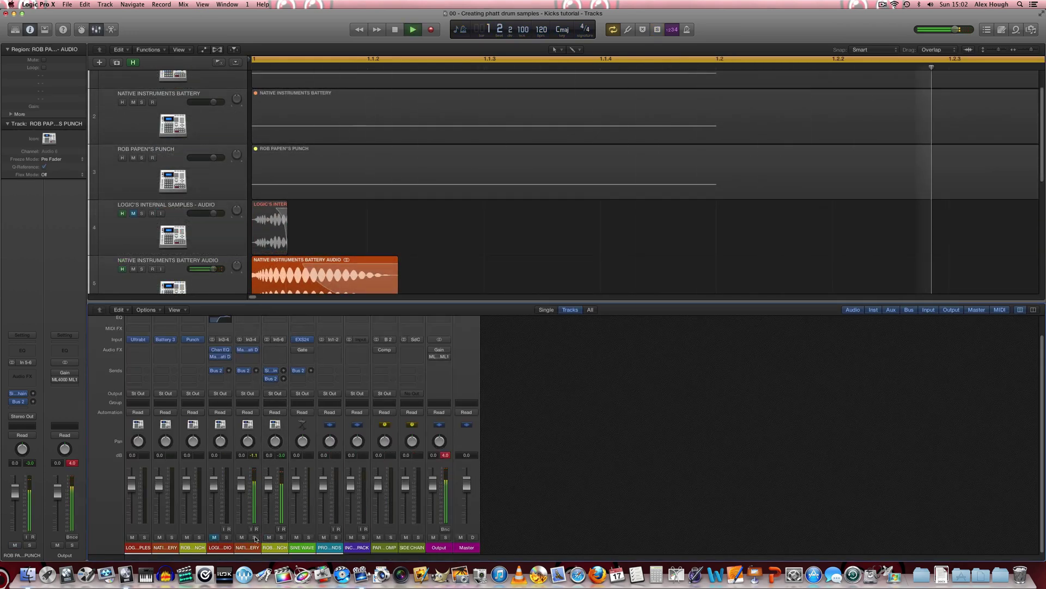
pyautogui.click(269, 537)
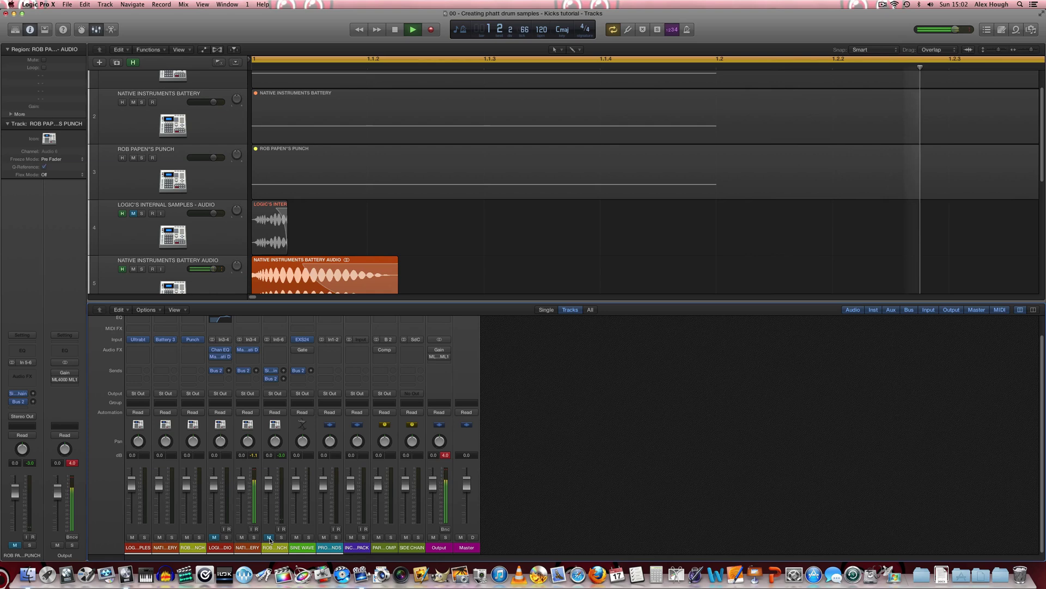
pyautogui.click(269, 537)
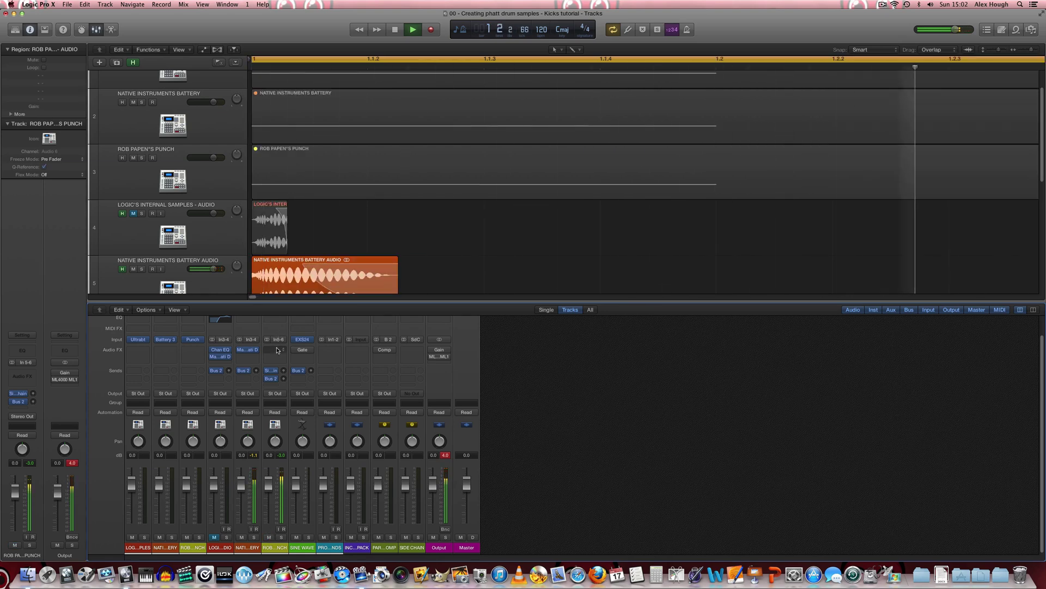
pyautogui.press('space')
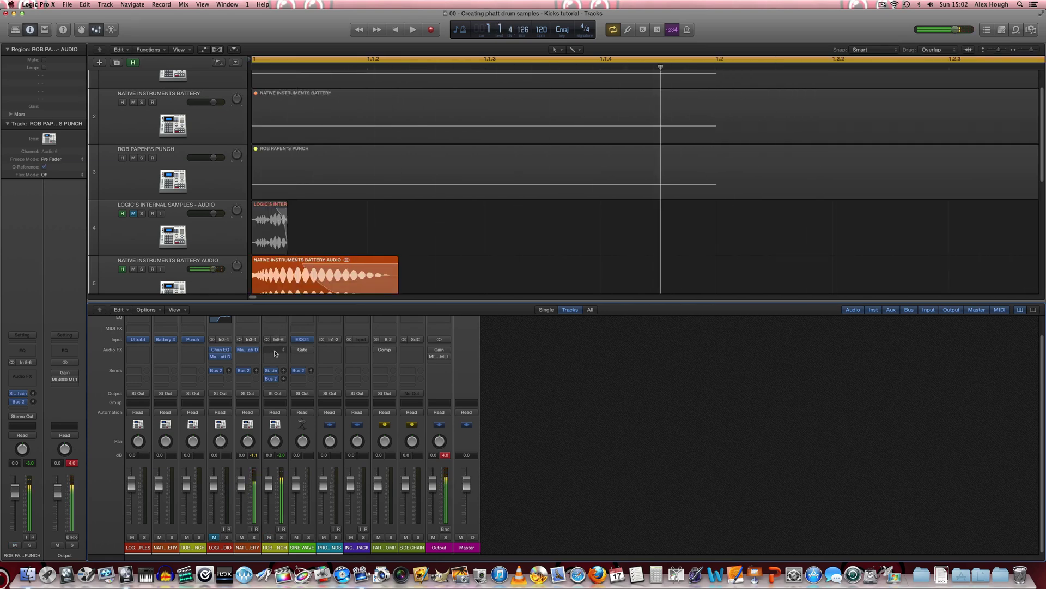
# Step: Insert the Gain utility plug-in on the Rob Papen's Punch audio channel and restart playback
pyautogui.click(276, 352)
pyautogui.moveTo(316, 441)
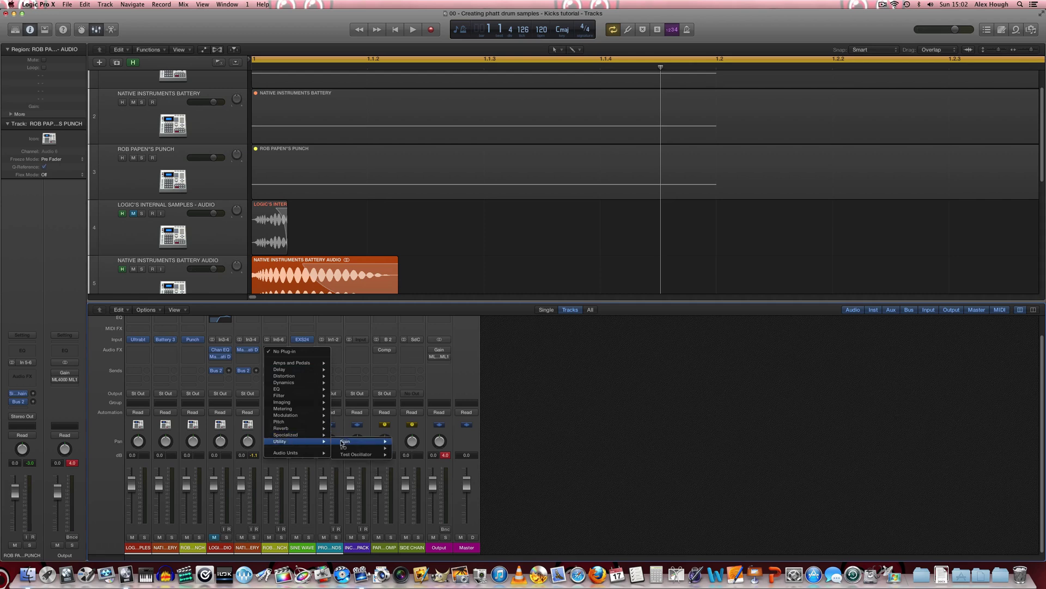
pyautogui.click(406, 441)
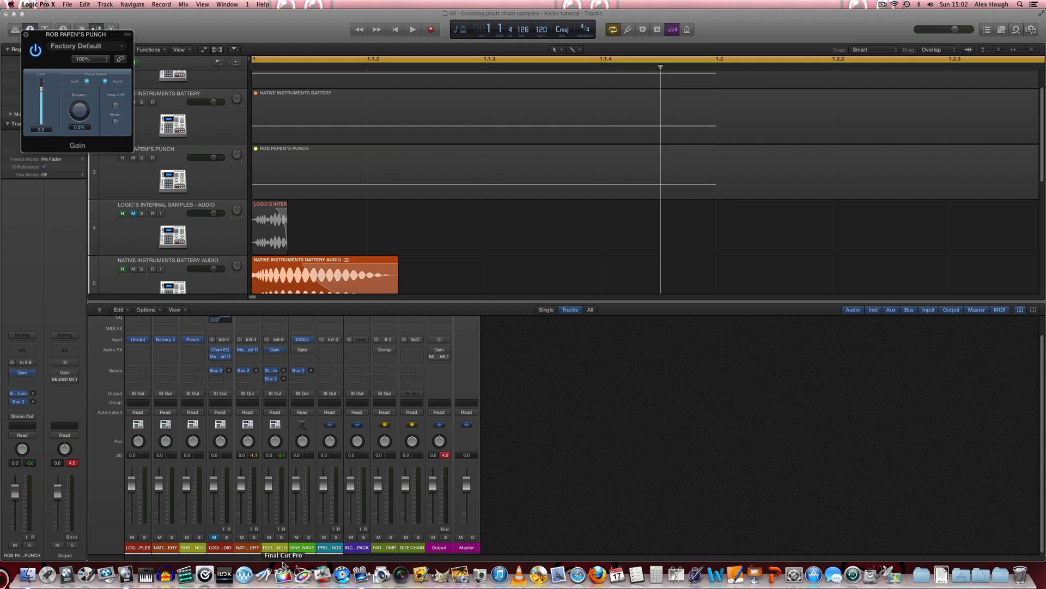
pyautogui.click(276, 547)
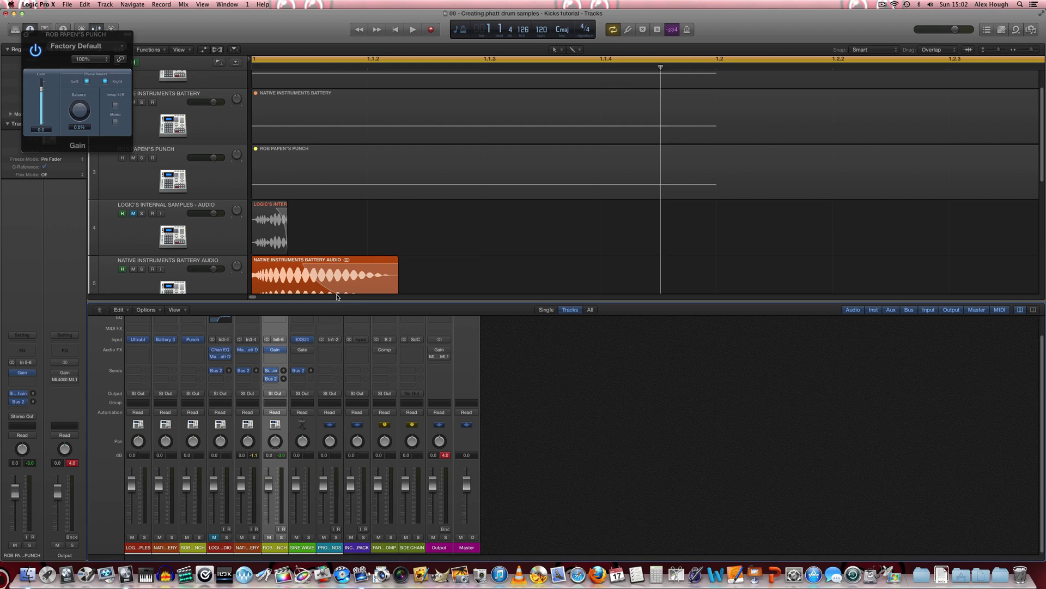
pyautogui.press('space')
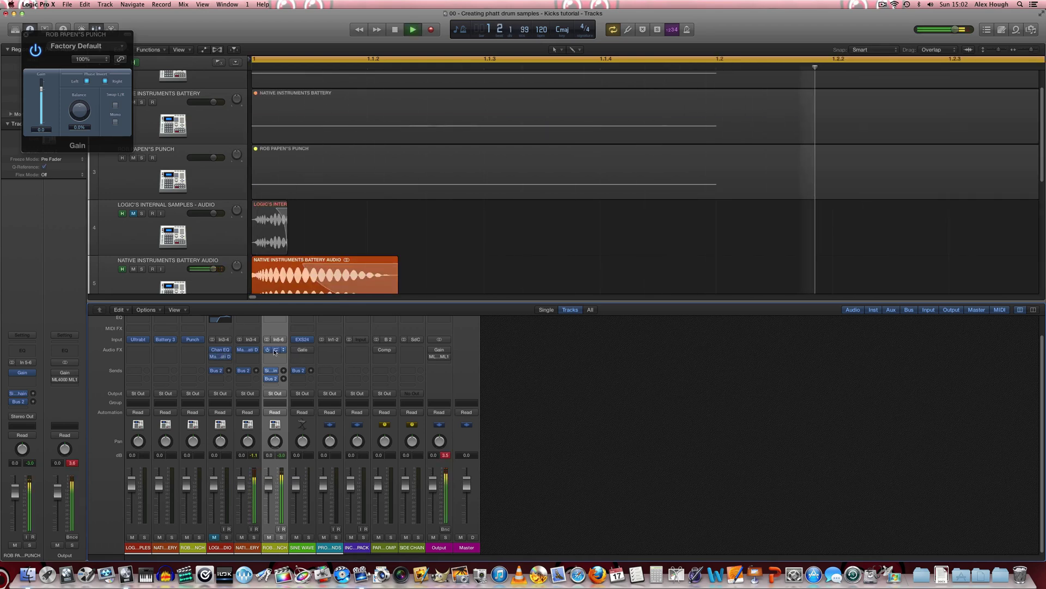
# Step: Compare the layered kicks with the Punch audio channel's Gain plug-in bypassed and active, leave it active and close its window
pyautogui.click(267, 350)
pyautogui.press('space')
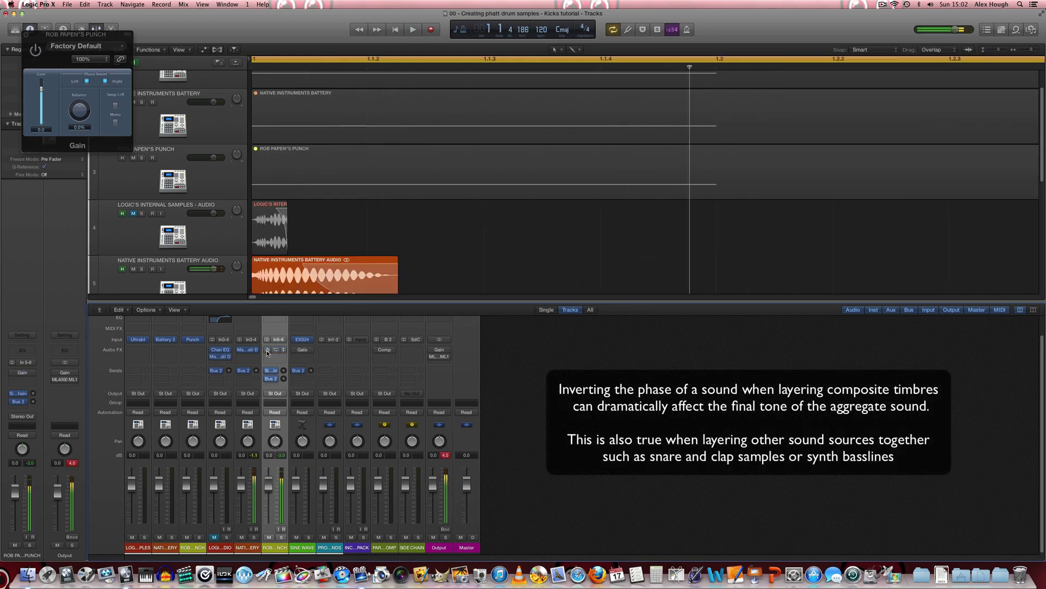
pyautogui.press('space')
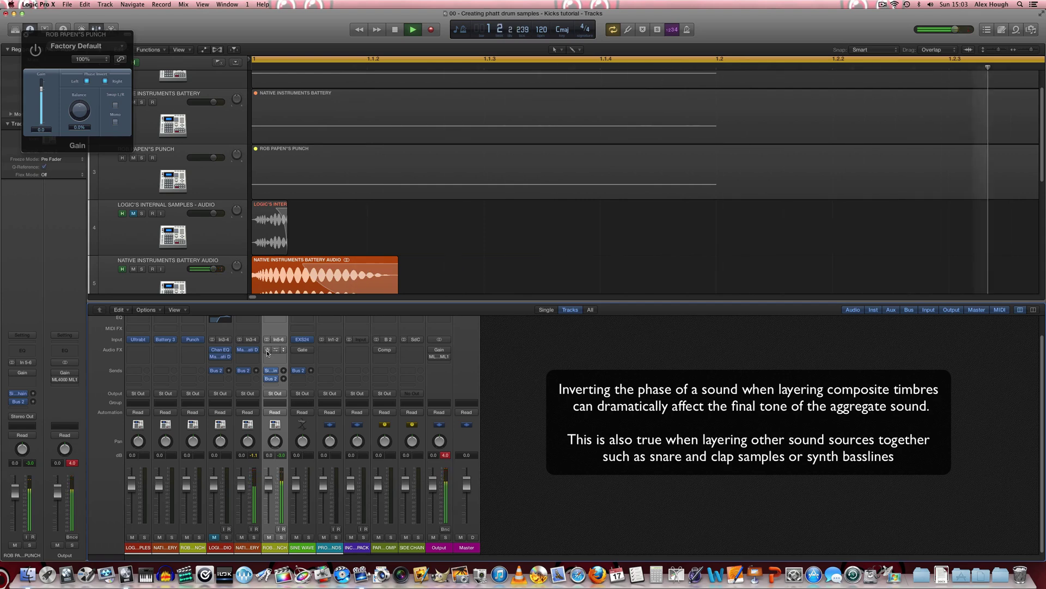
pyautogui.press('space')
pyautogui.click(267, 349)
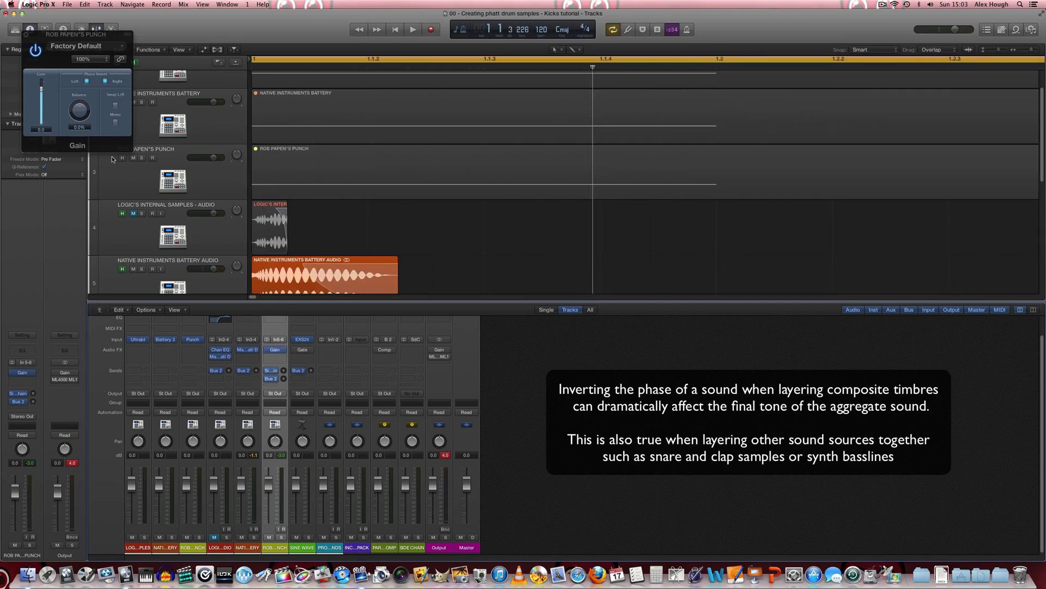
pyautogui.press('space')
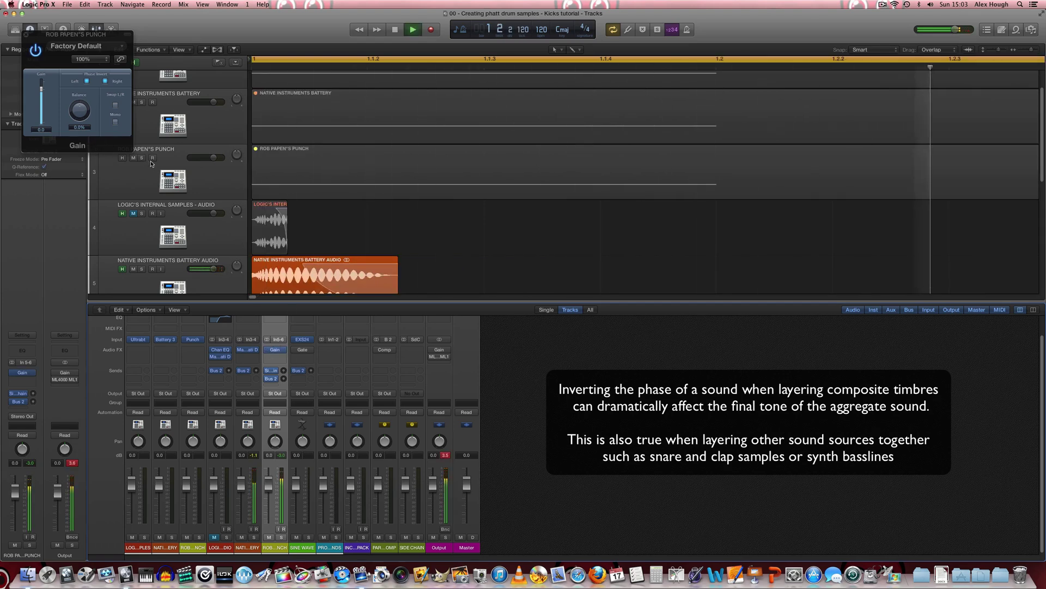
pyautogui.press('space')
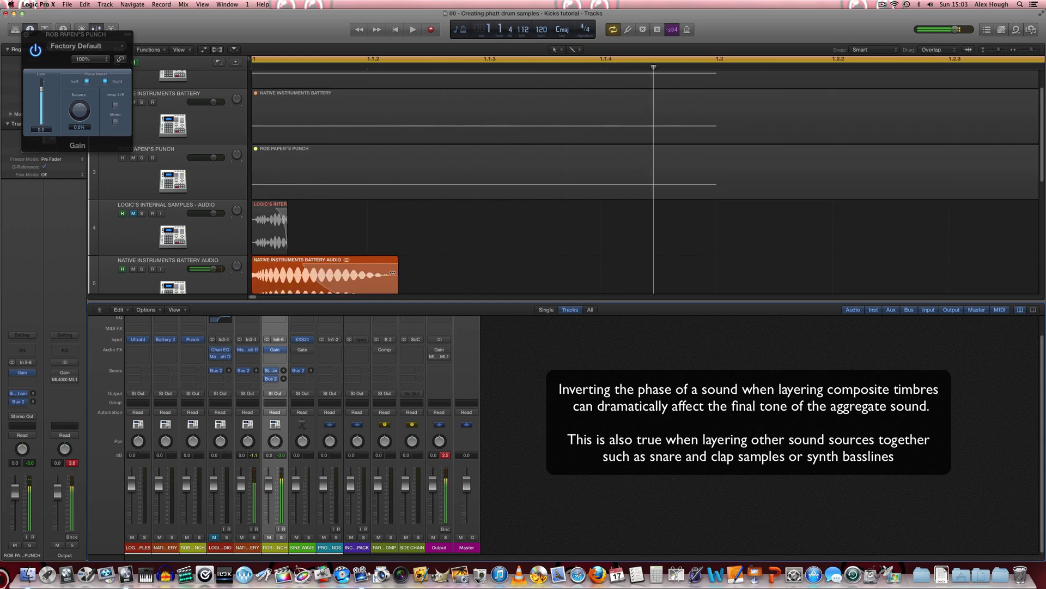
pyautogui.click(25, 34)
# Step: Play the Battery and Punch layers together, then unmute the Logic's Internal Samples audio channel and bring it back into the mix
pyautogui.scroll(-2, 340, 226)
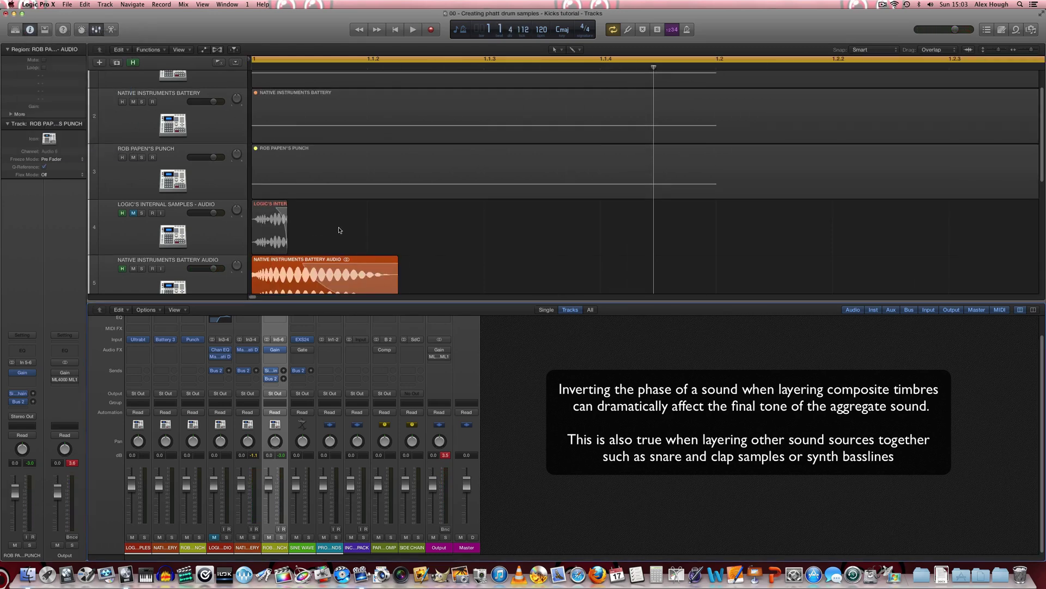
pyautogui.scroll(-2, 340, 226)
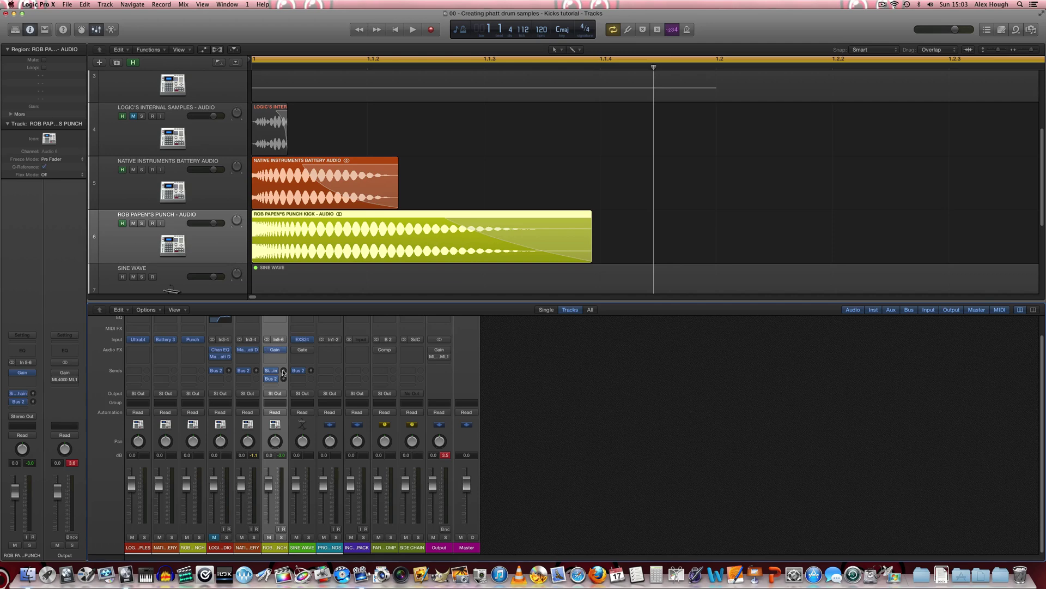
pyautogui.press('space')
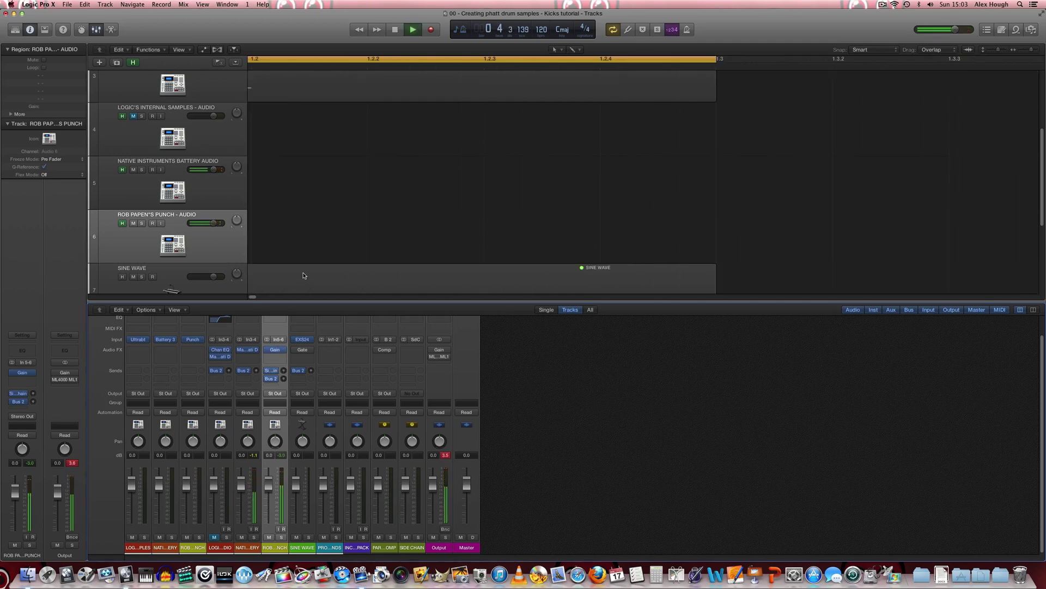
pyautogui.press('space')
pyautogui.moveTo(349, 123); pyautogui.dragTo(280, 124)
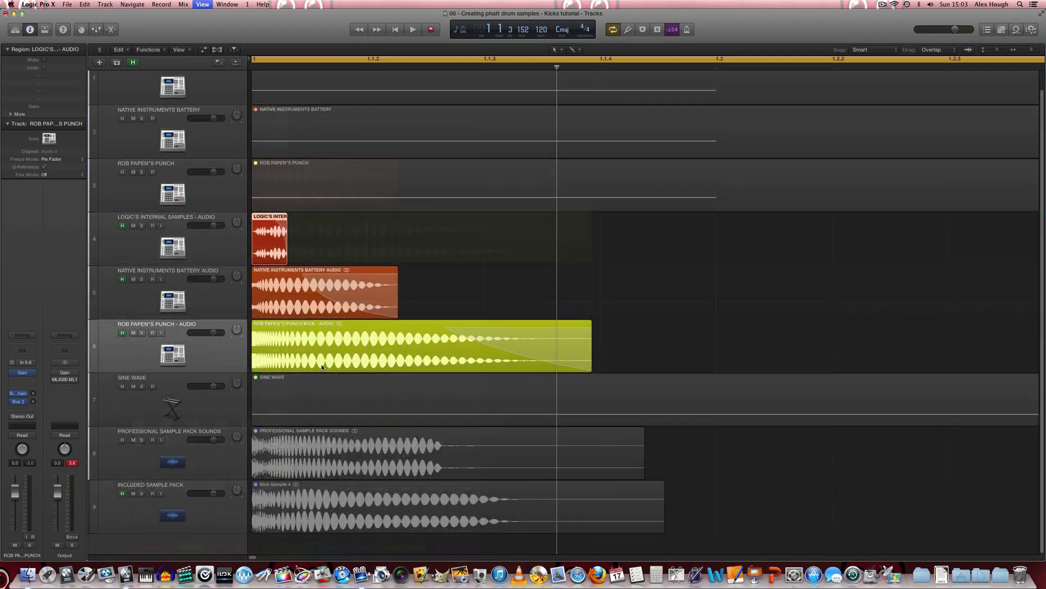
pyautogui.press('x')
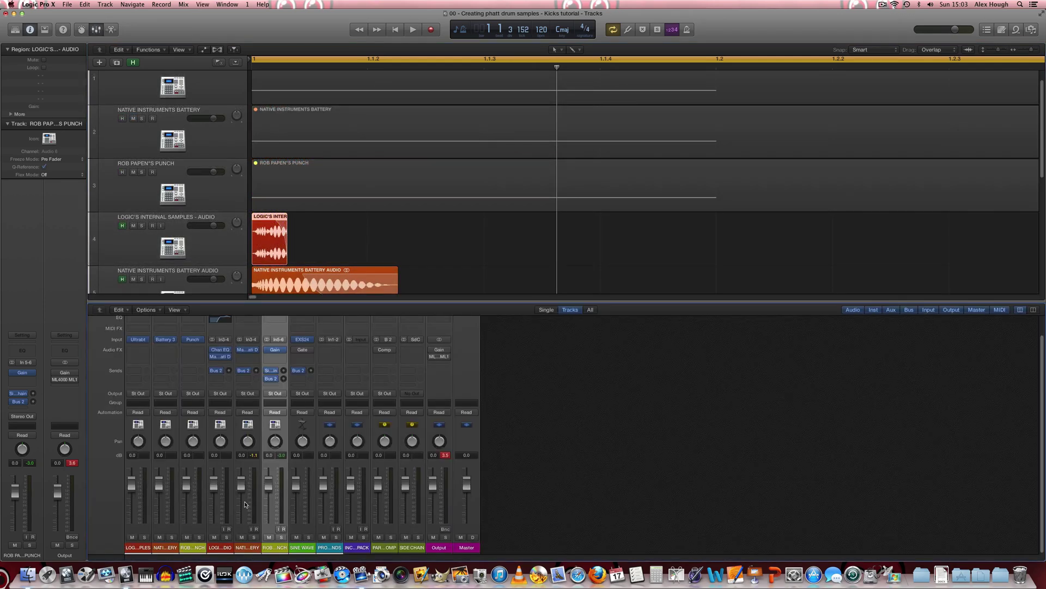
# Step: Set the audio channel faders to -2.8 dB (Logic), -5.9 dB (Battery) and -3.2 dB (Punch), and raise their Bus 2 sends
pyautogui.press('space')
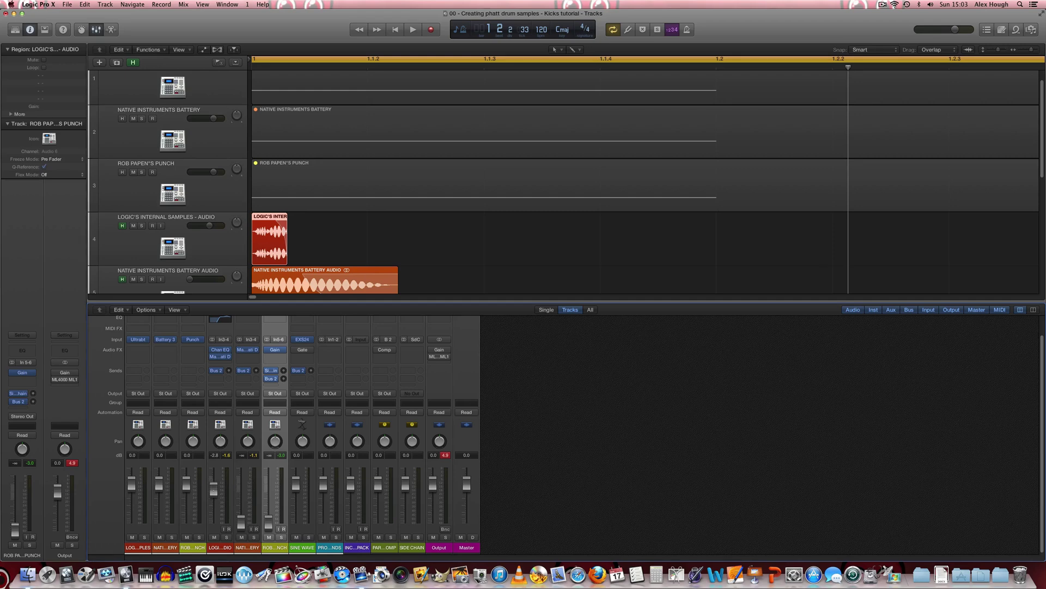
pyautogui.press('space')
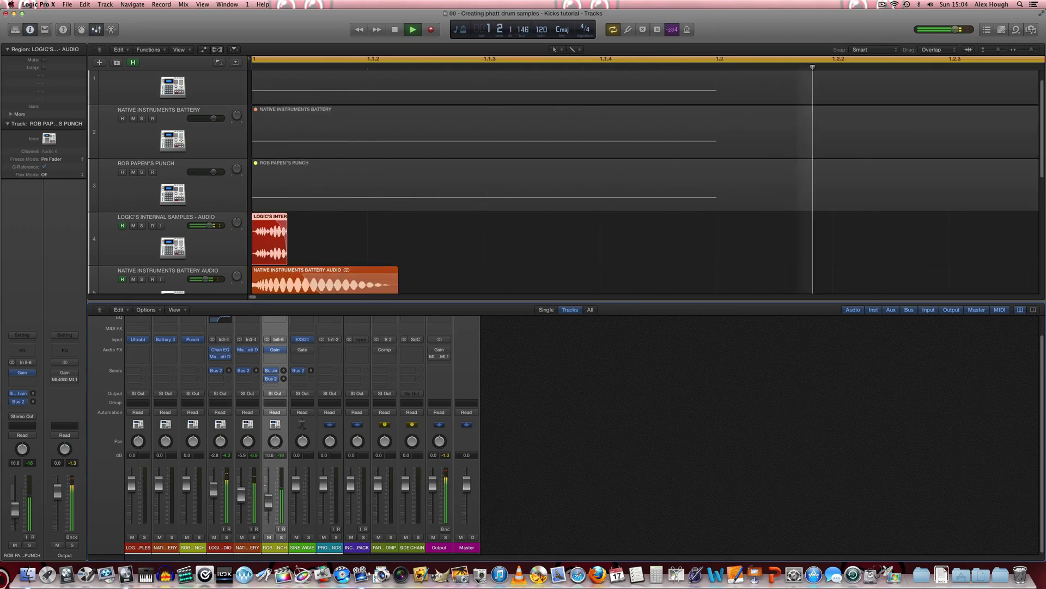
pyautogui.moveTo(264, 502); pyautogui.dragTo(269, 489)
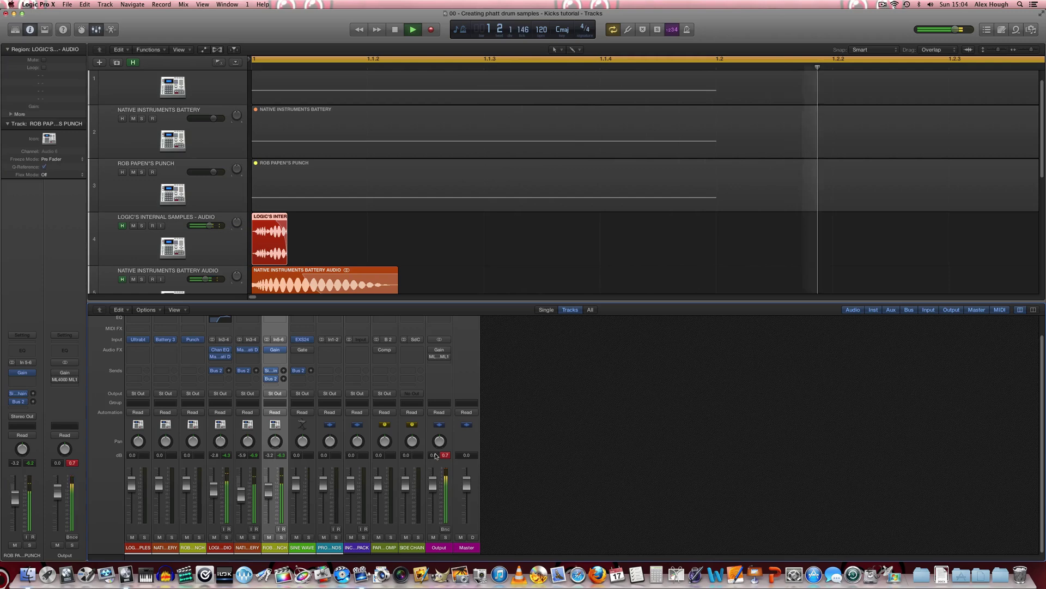
pyautogui.press('space')
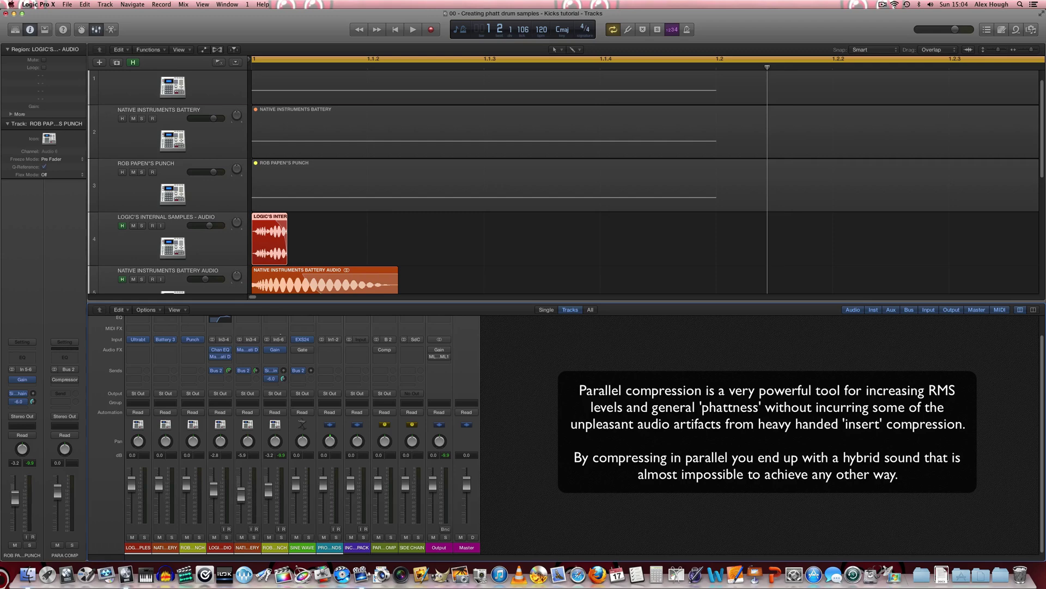
# Step: Solo the PARA COMP channel, open and activate its Compressor, and start playback to hear the compressed signal alone
pyautogui.click(391, 537)
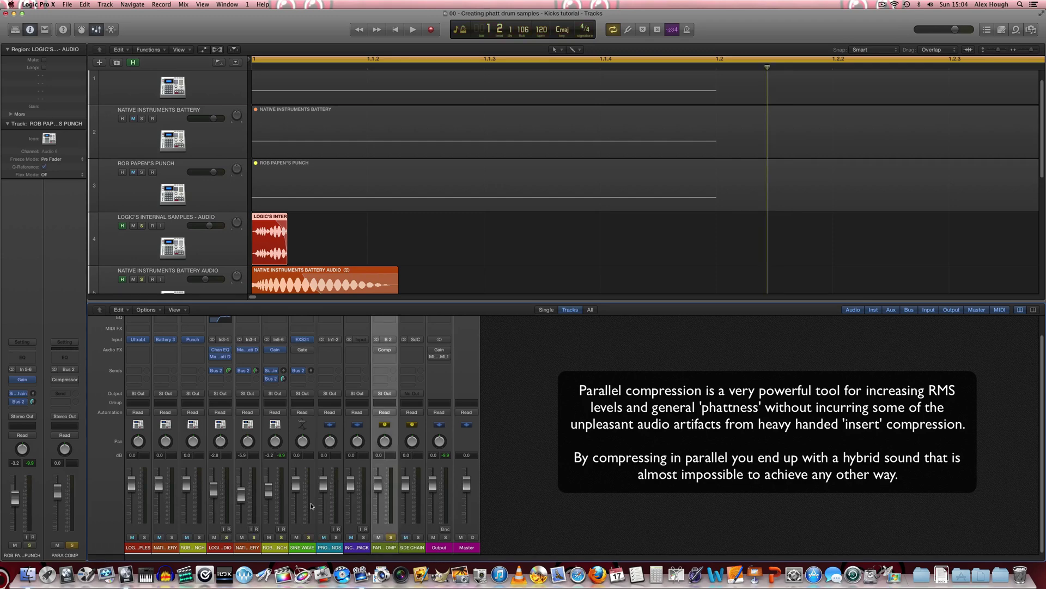
pyautogui.click(386, 352)
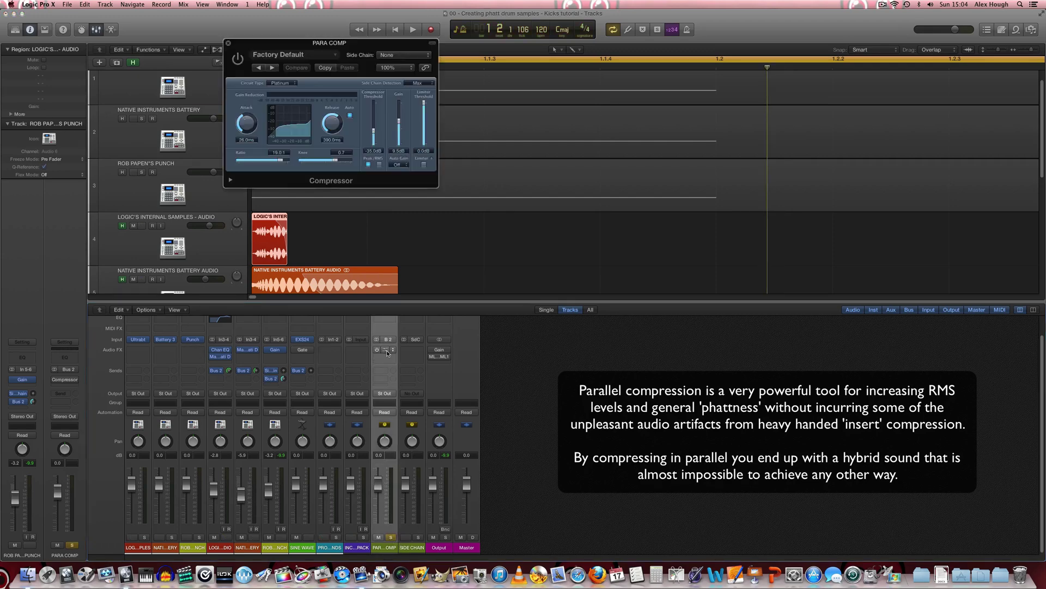
pyautogui.press('space')
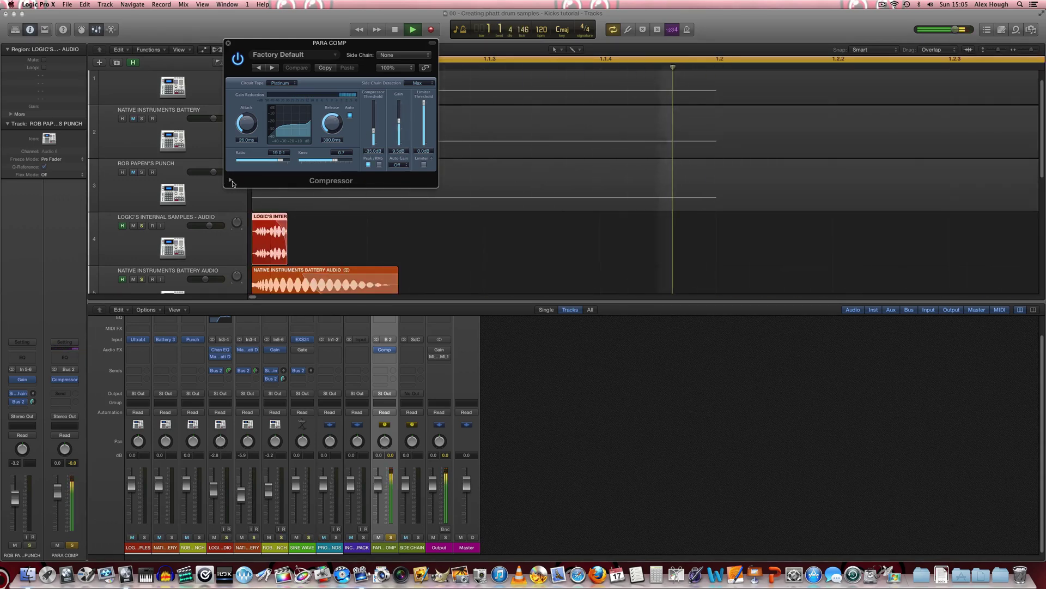
pyautogui.click(230, 180)
pyautogui.click(230, 179)
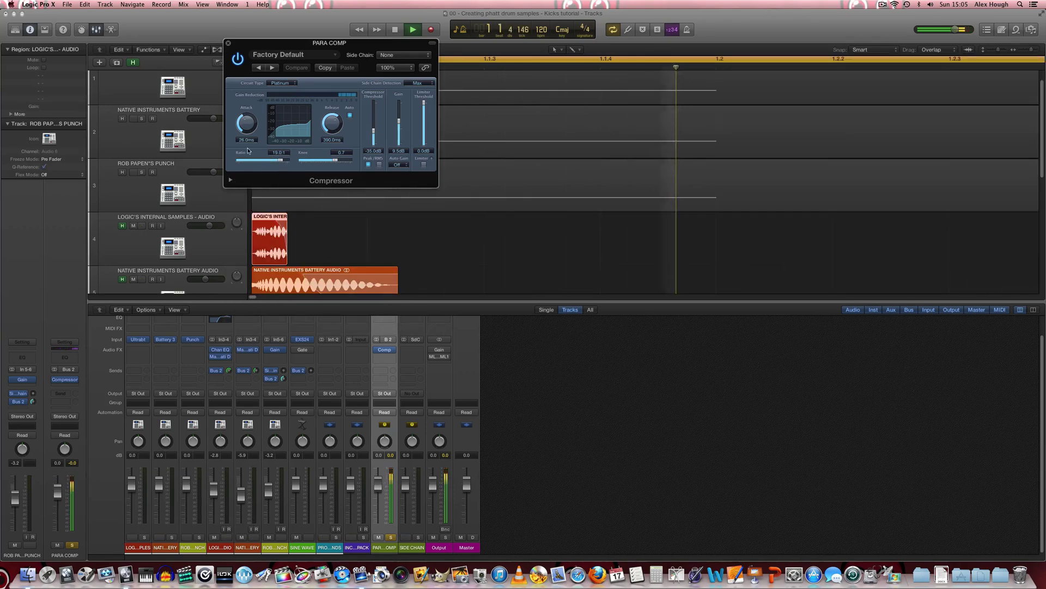
# Step: Vary the PARA COMP Compressor's attack time while listening and leave it at 41 ms
pyautogui.moveTo(247, 139)
pyautogui.mouseDown()
pyautogui.moveTo(238, 124)
pyautogui.moveTo(238, 146)
pyautogui.moveTo(231, 123)
pyautogui.moveTo(251, 124)
pyautogui.mouseUp()
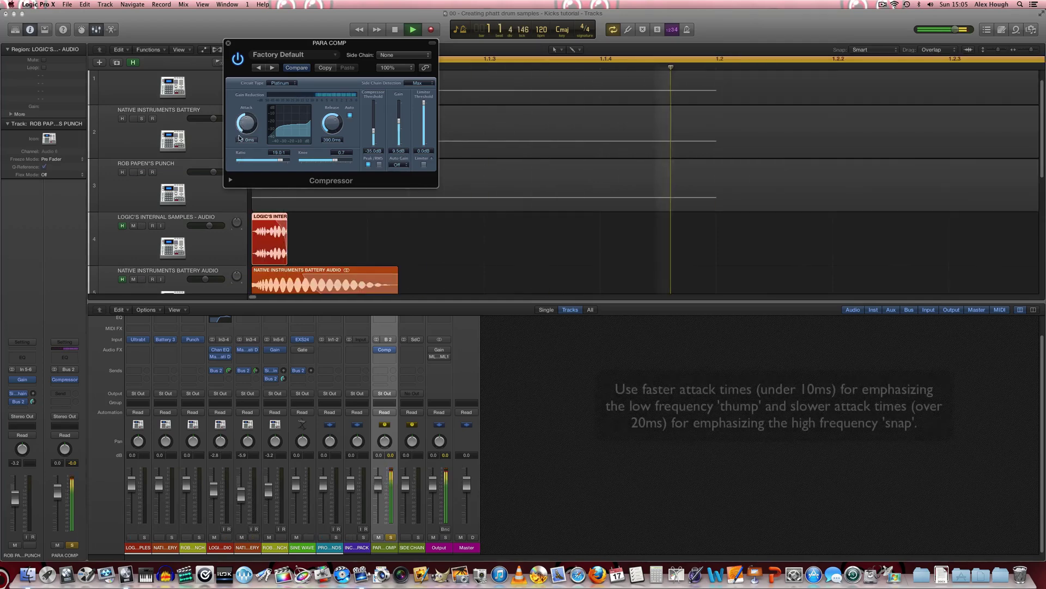
pyautogui.moveTo(334, 95); pyautogui.dragTo(335, 92)
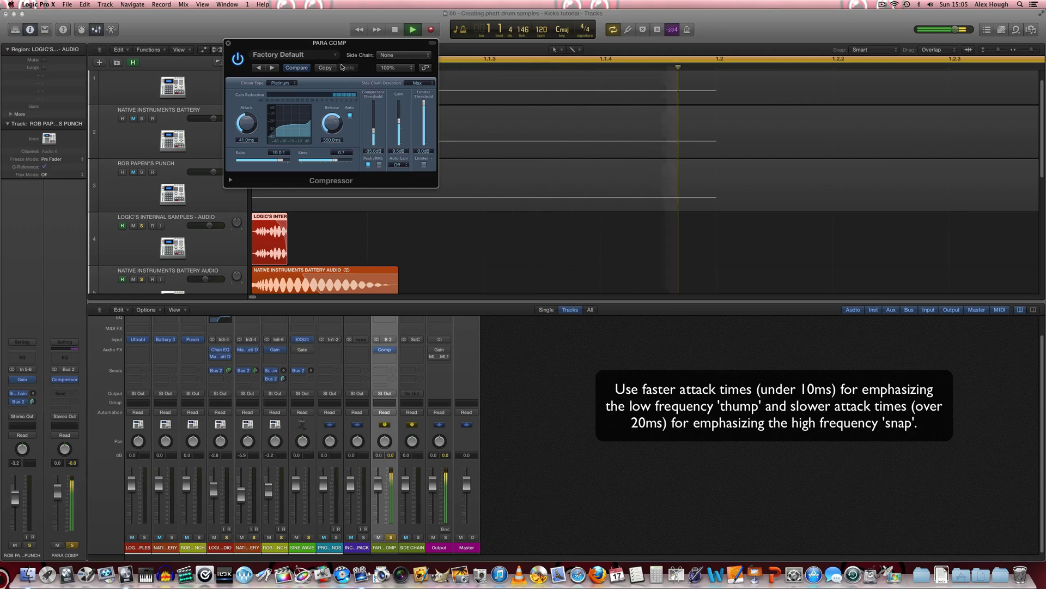
pyautogui.press('space')
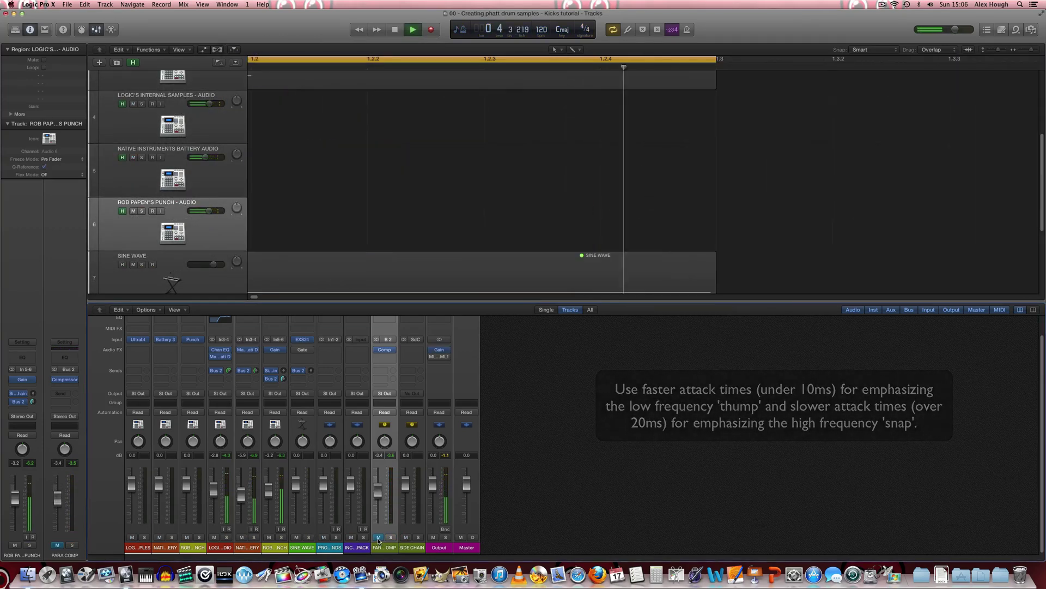
# Step: Compare the full kick with the PARA COMP channel muted and unmuted, leave it unmuted and stop playback
pyautogui.click(378, 537)
pyautogui.click(379, 537)
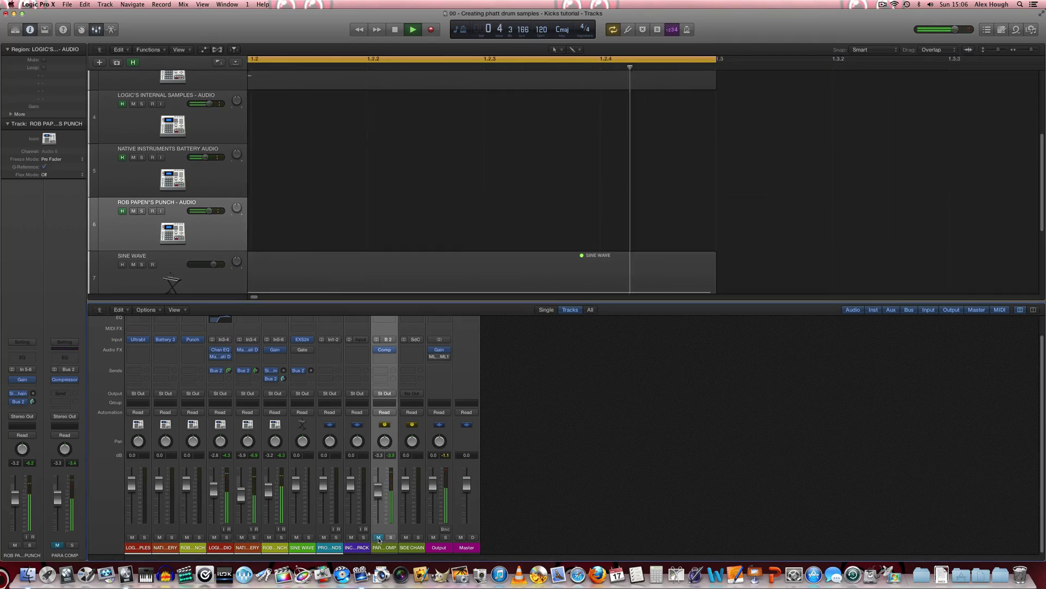
pyautogui.click(379, 537)
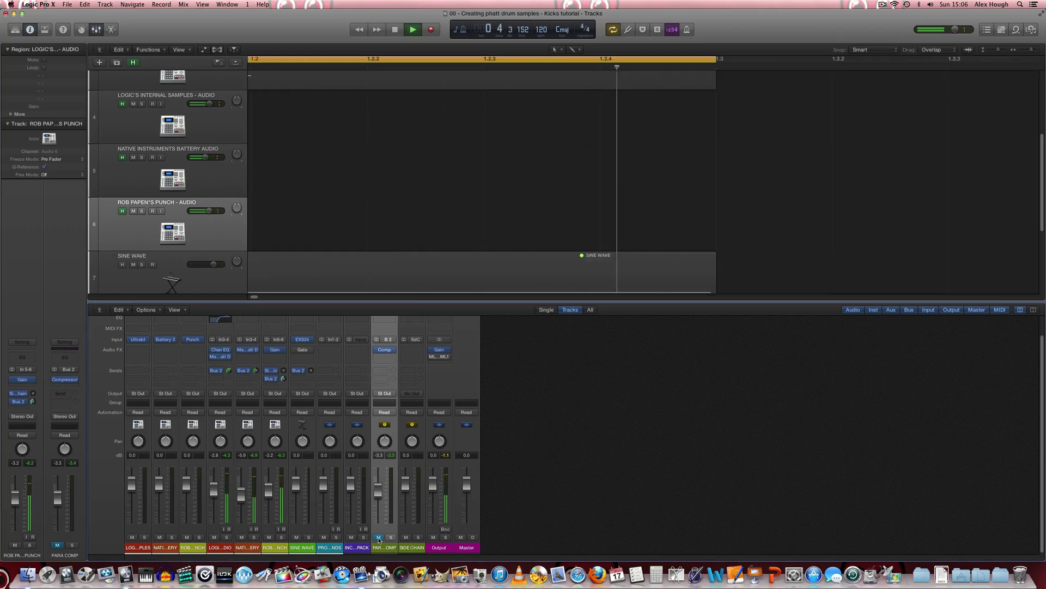
pyautogui.click(379, 537)
pyautogui.press('space')
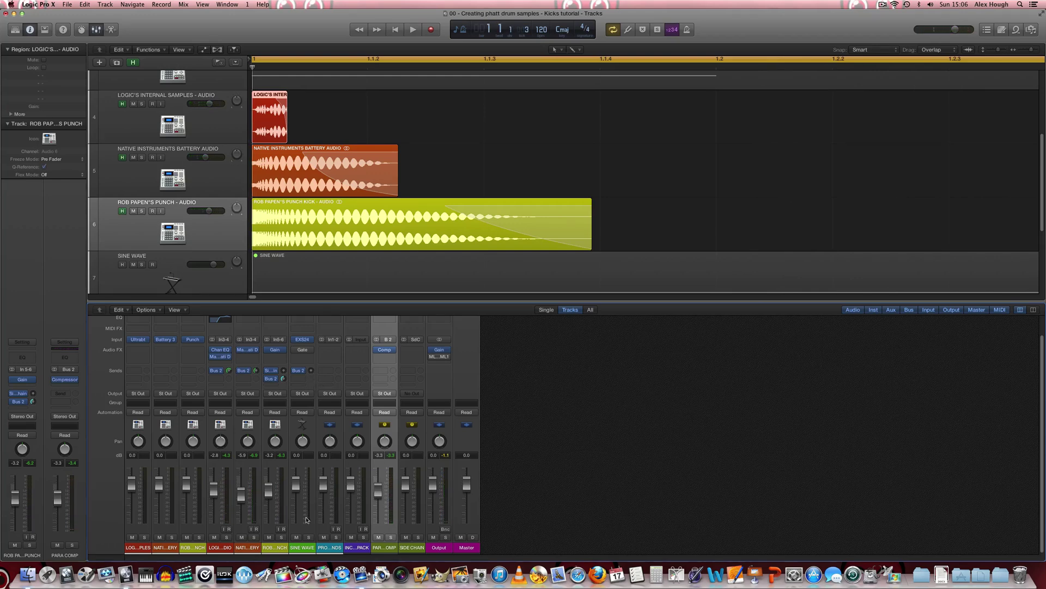
# Step: Unmute the SINE WAVE region, open the Noise Gate on its channel and move the plug-in window over the mixer's empty area
pyautogui.click(309, 548)
pyautogui.scroll(-2, 347, 232)
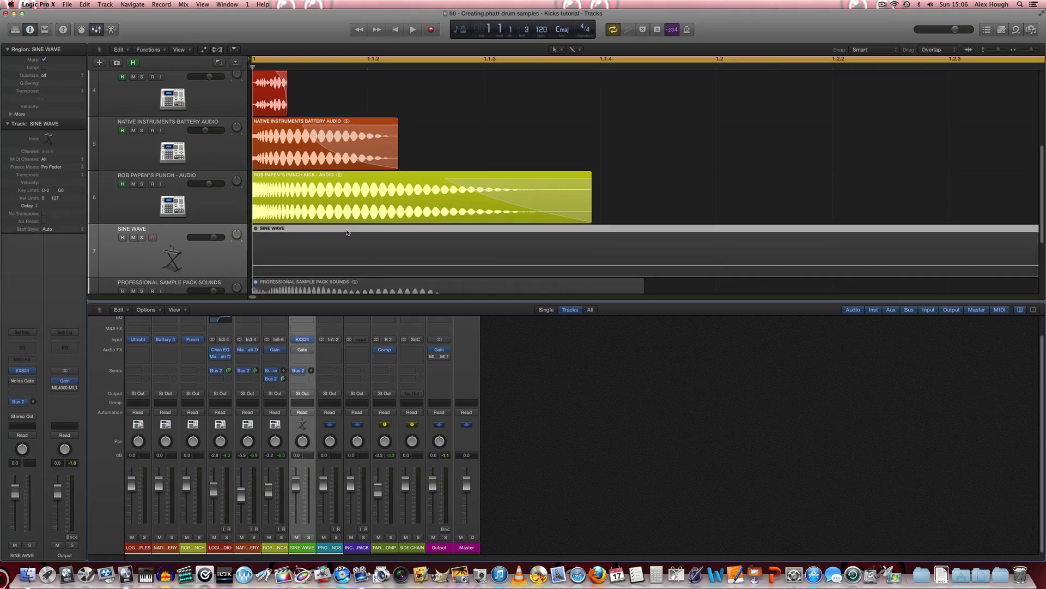
pyautogui.hotkey('ctrl', 'm')
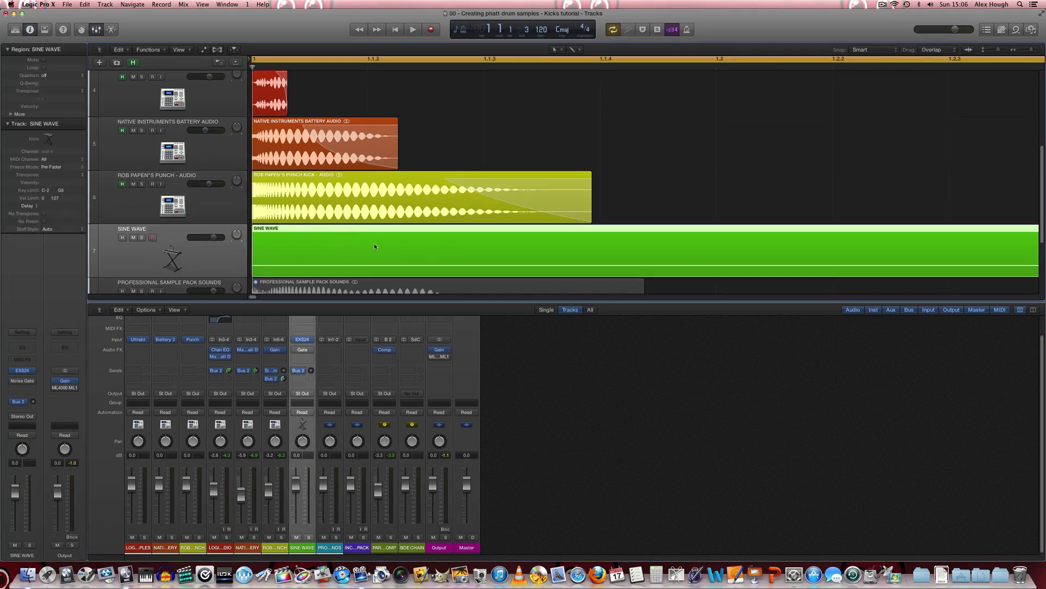
pyautogui.click(305, 352)
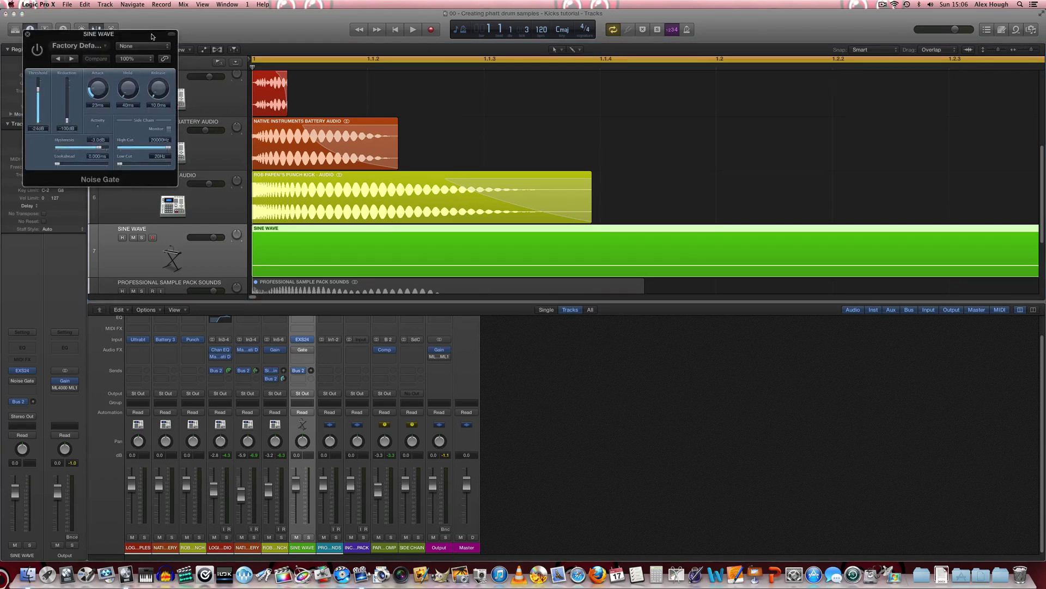
pyautogui.moveTo(144, 38); pyautogui.dragTo(737, 306)
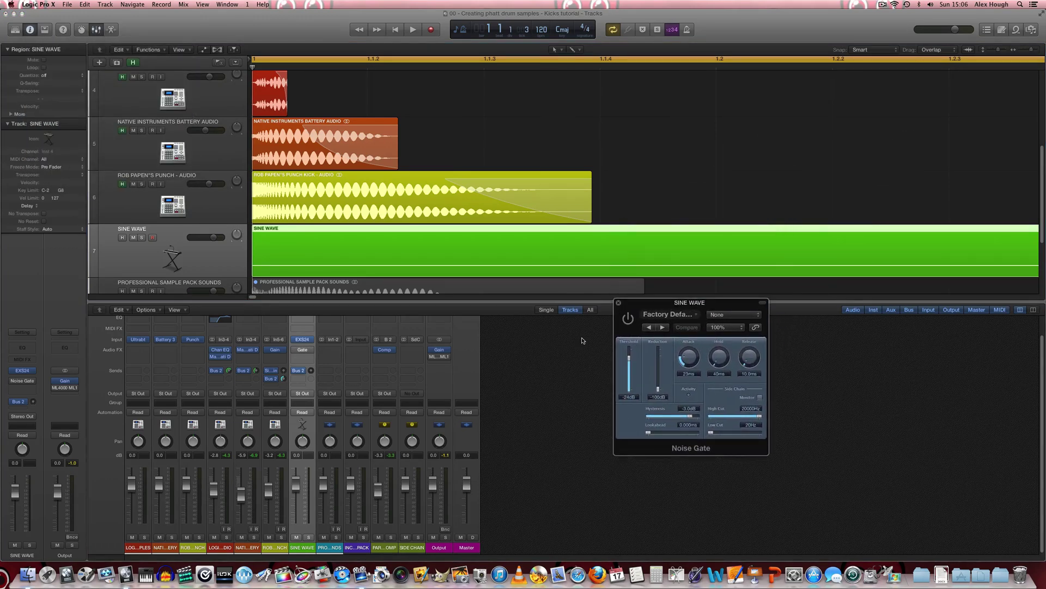
# Step: Solo the SINE WAVE and Punch audio channels, raise Punch's side-chain send, and check that feed by soloing the SIDE CHAIN channel
pyautogui.click(142, 238)
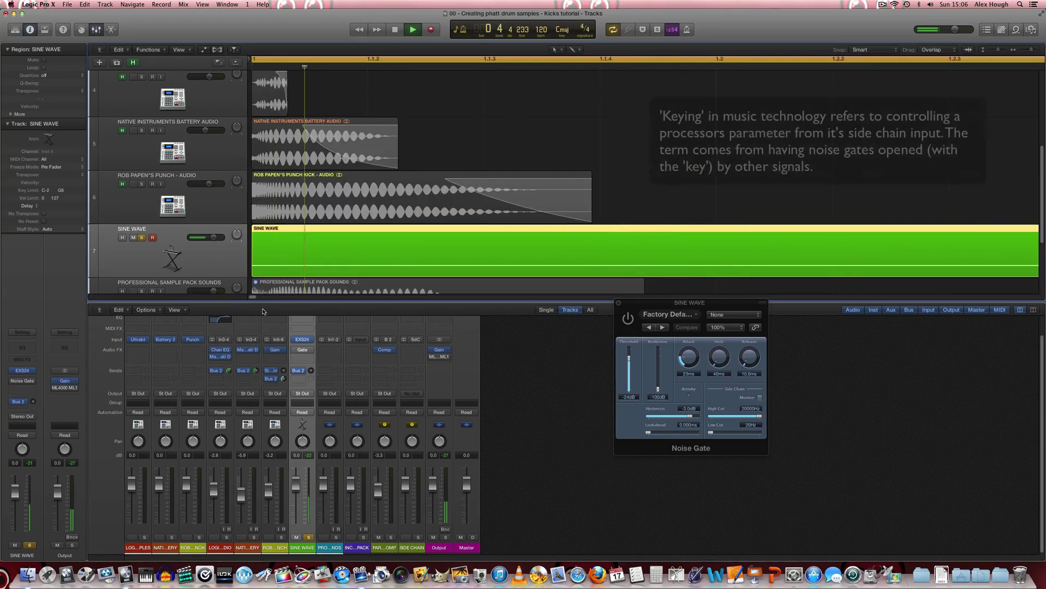
pyautogui.click(282, 536)
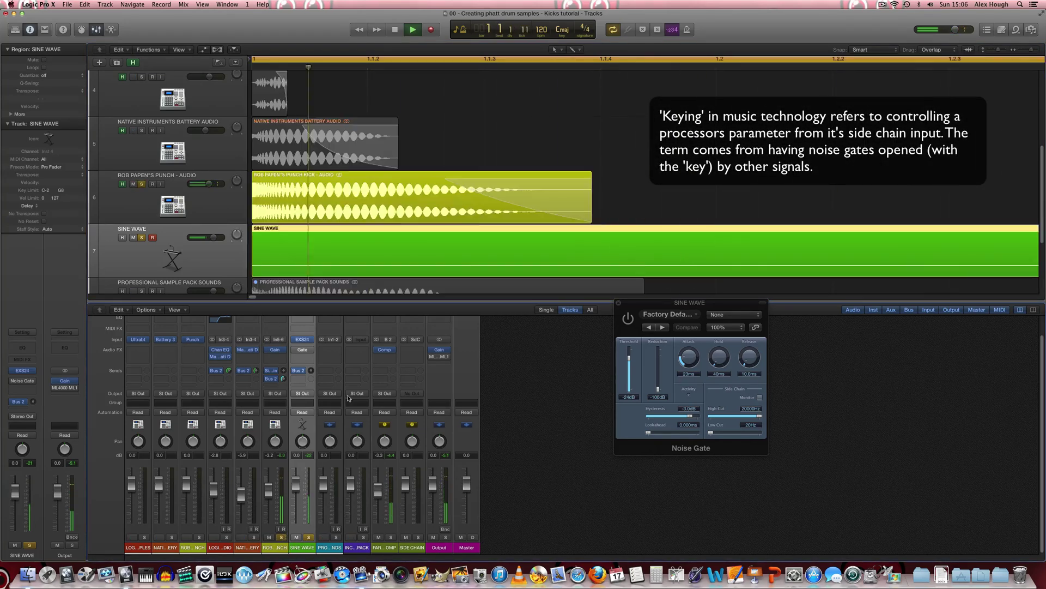
pyautogui.keyDown('alt'); pyautogui.click(283, 371); pyautogui.keyUp('alt')
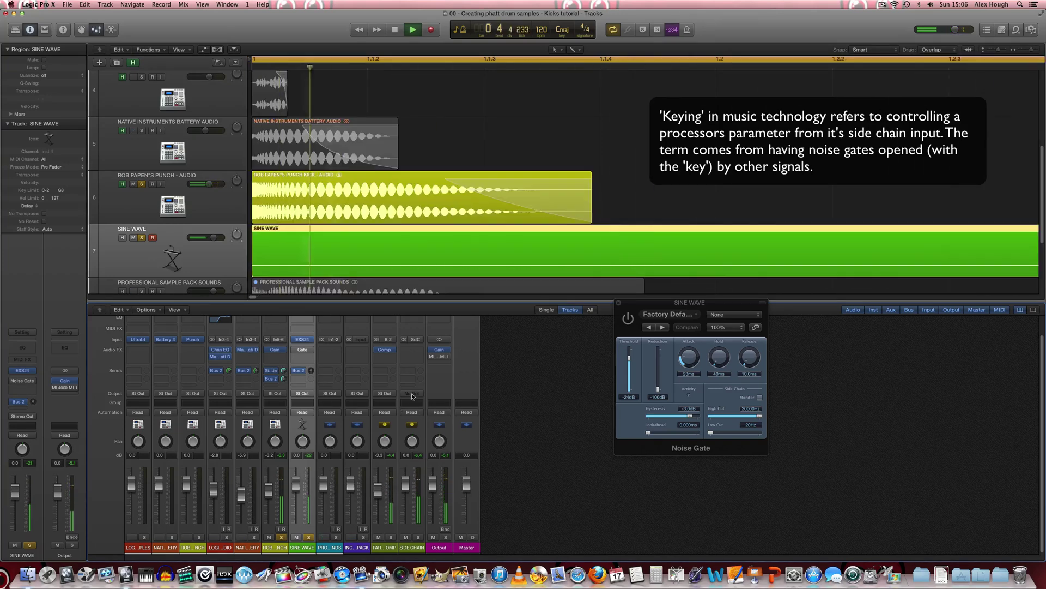
pyautogui.keyDown('alt'); pyautogui.click(418, 537); pyautogui.keyUp('alt')
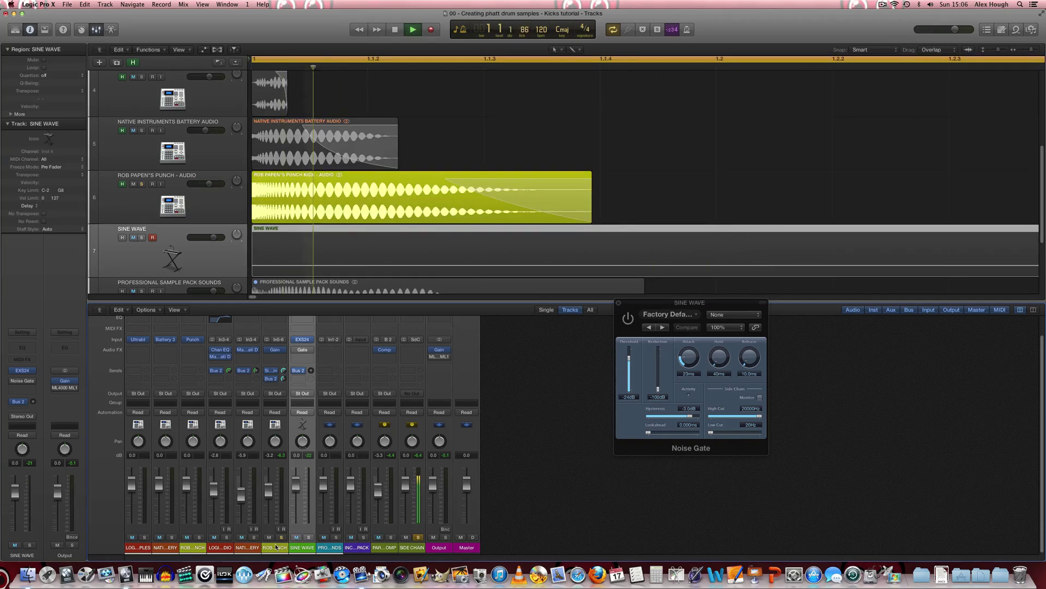
pyautogui.press('space')
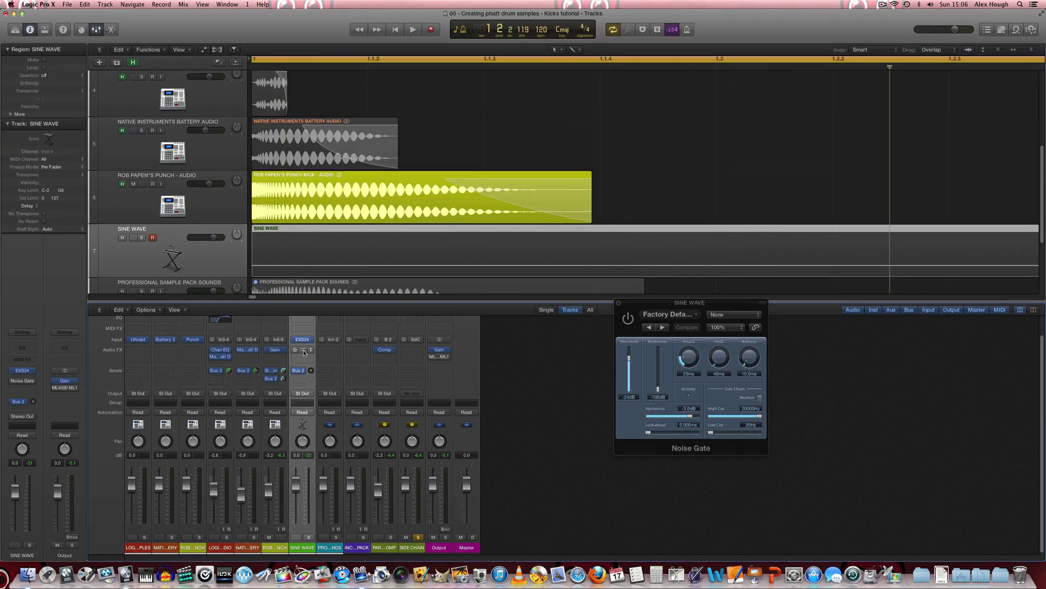
# Step: Solo the SINE WAVE and Punch audio channels again during playback and reopen the Noise Gate on the sine channel
pyautogui.click(304, 352)
pyautogui.press('s')
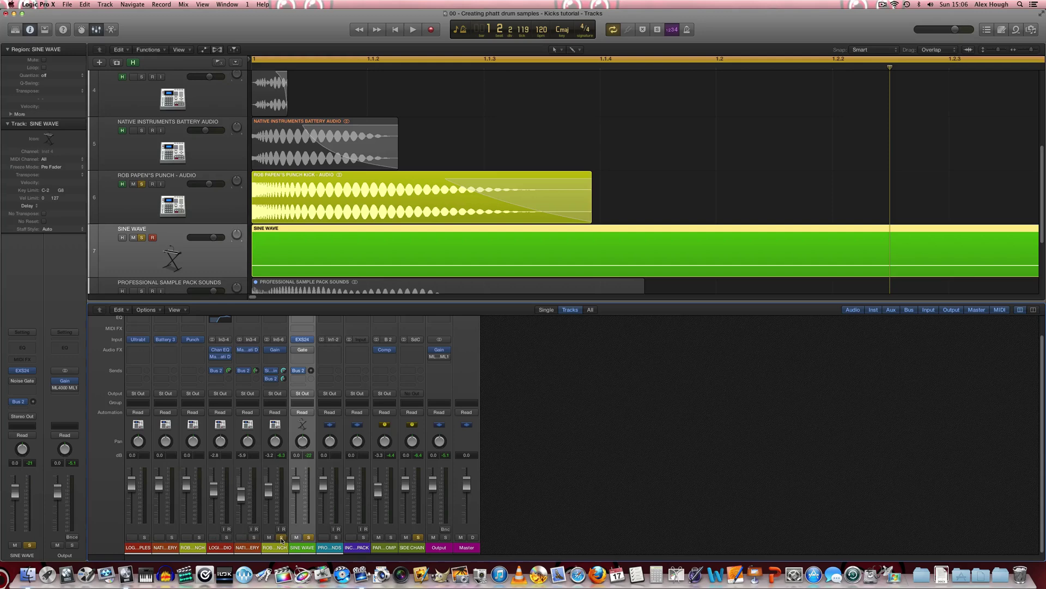
pyautogui.click(306, 351)
pyautogui.click(327, 351)
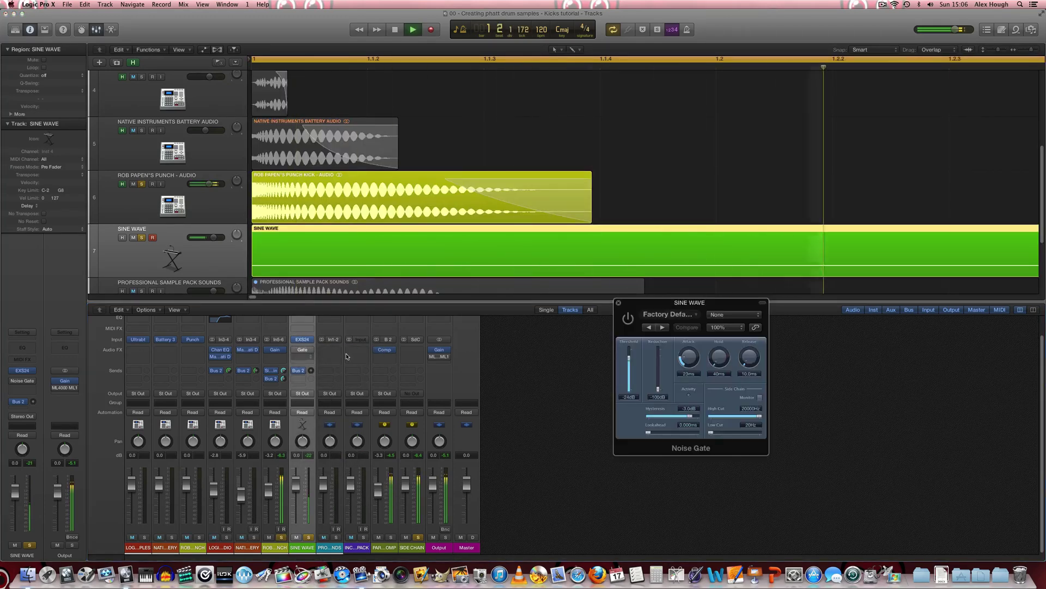
# Step: Set the sine channel's Noise Gate side chain to Bus 1, with a threshold of -29 dB and a hold of 90 ms
pyautogui.click(733, 315)
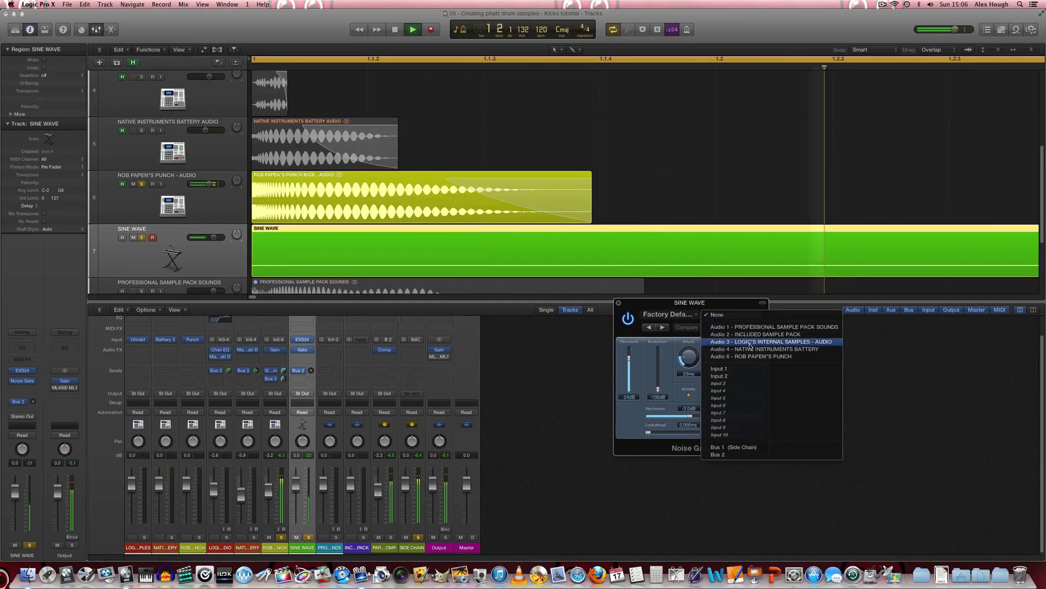
pyautogui.click(736, 447)
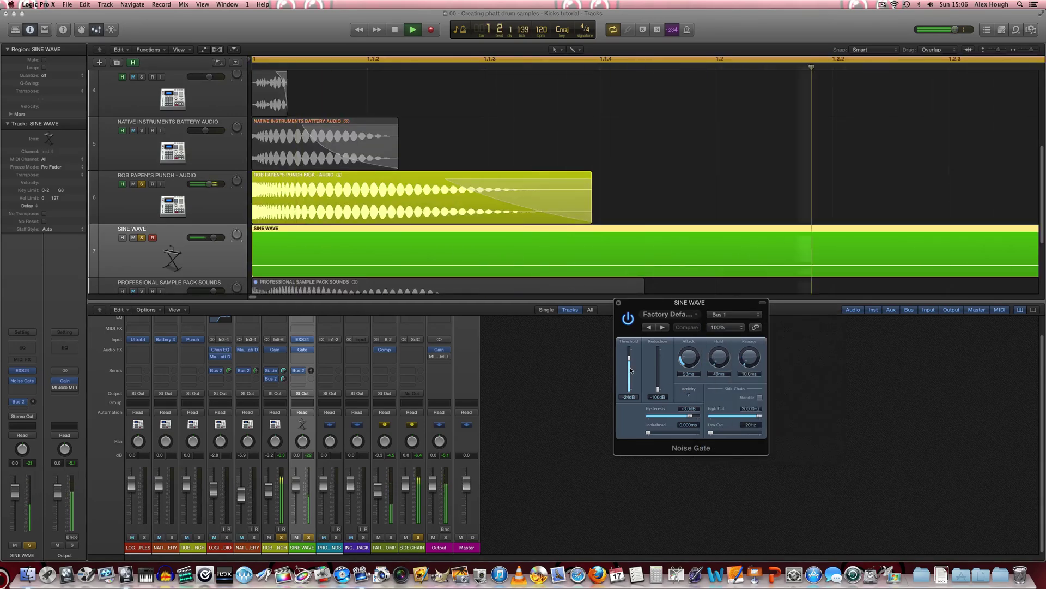
pyautogui.moveTo(631, 367); pyautogui.dragTo(630, 364)
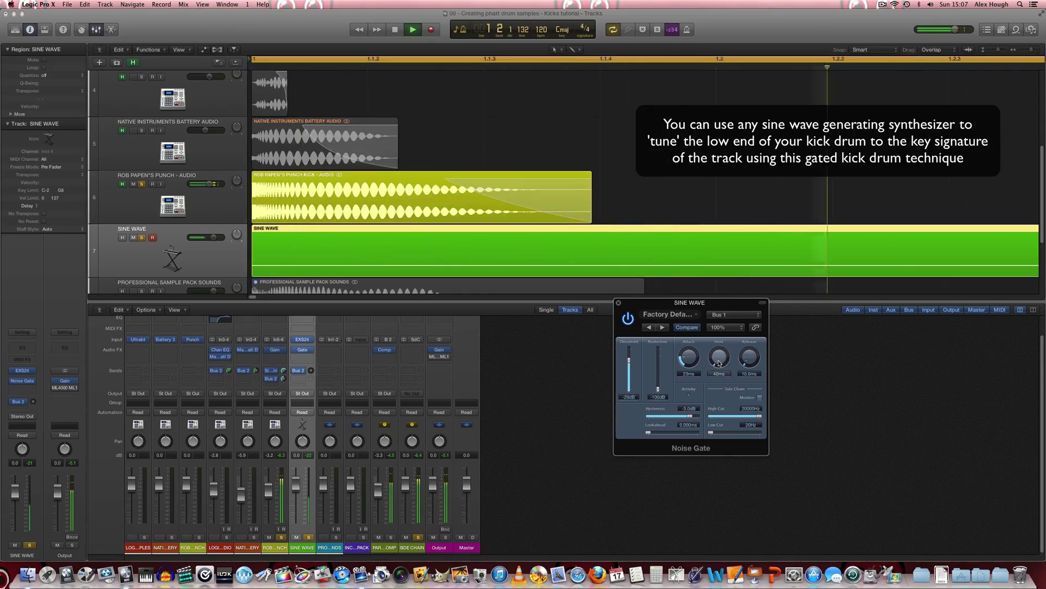
pyautogui.moveTo(719, 362); pyautogui.dragTo(717, 364)
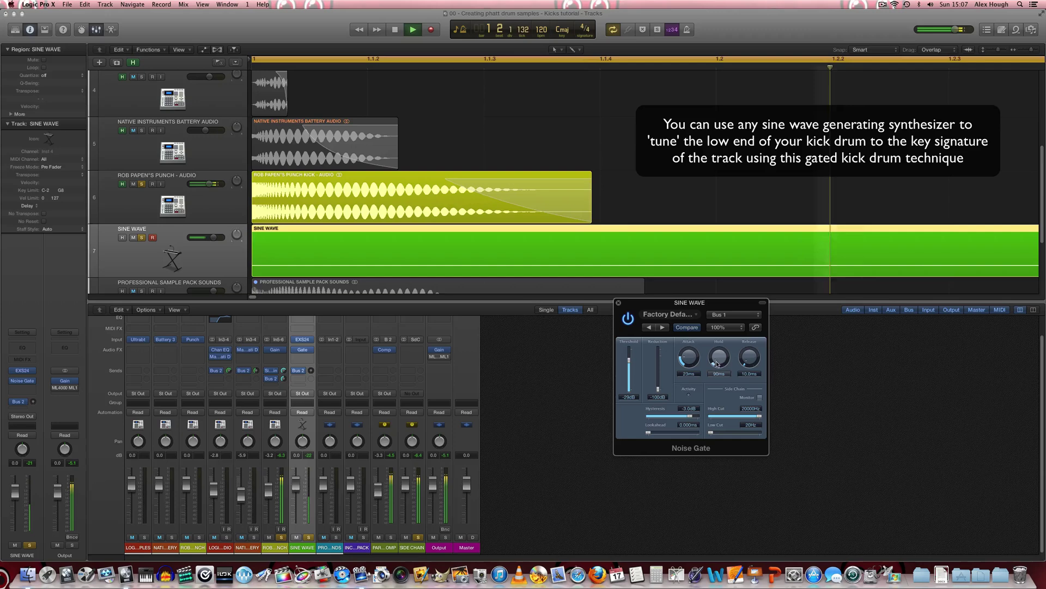
# Step: Raise the SINE WAVE fader to +6.0 dB in stages, comparing the sound with the channel muted and unmuted at each stage
pyautogui.moveTo(299, 491); pyautogui.dragTo(296, 473)
pyautogui.click(297, 537)
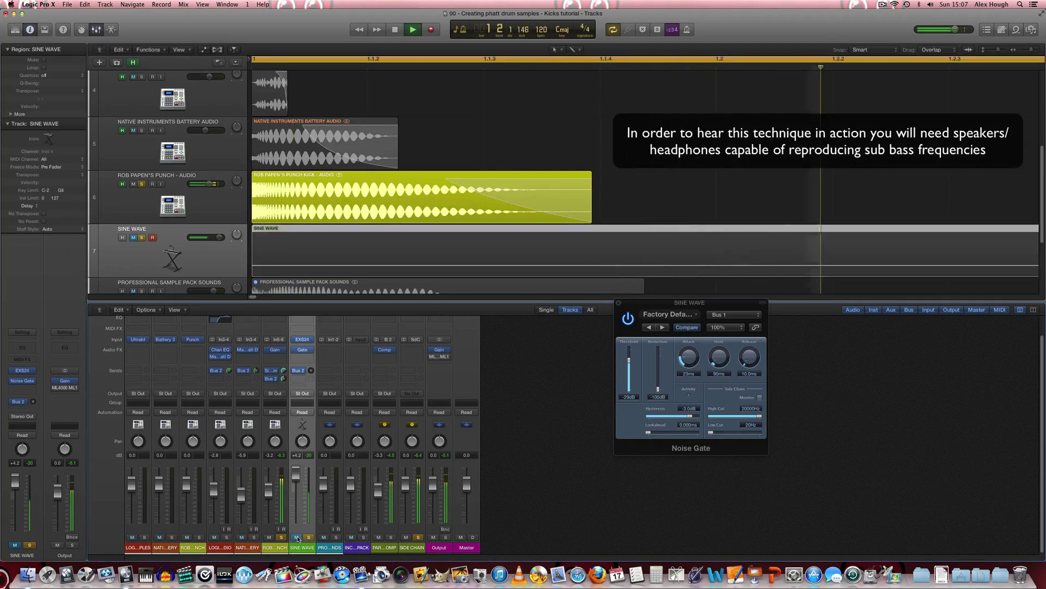
pyautogui.click(298, 537)
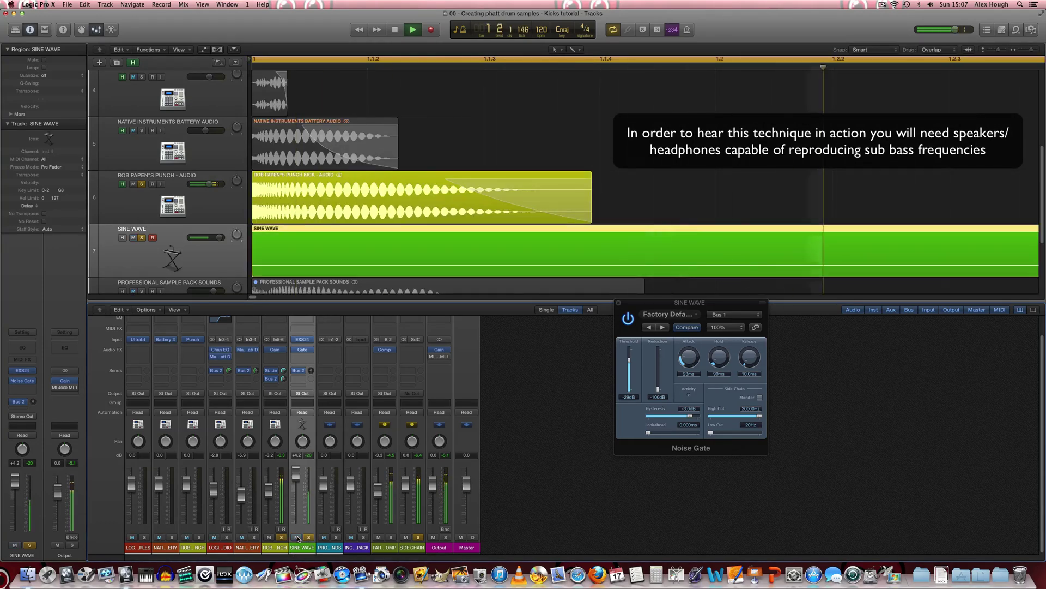
pyautogui.moveTo(296, 472); pyautogui.dragTo(296, 468)
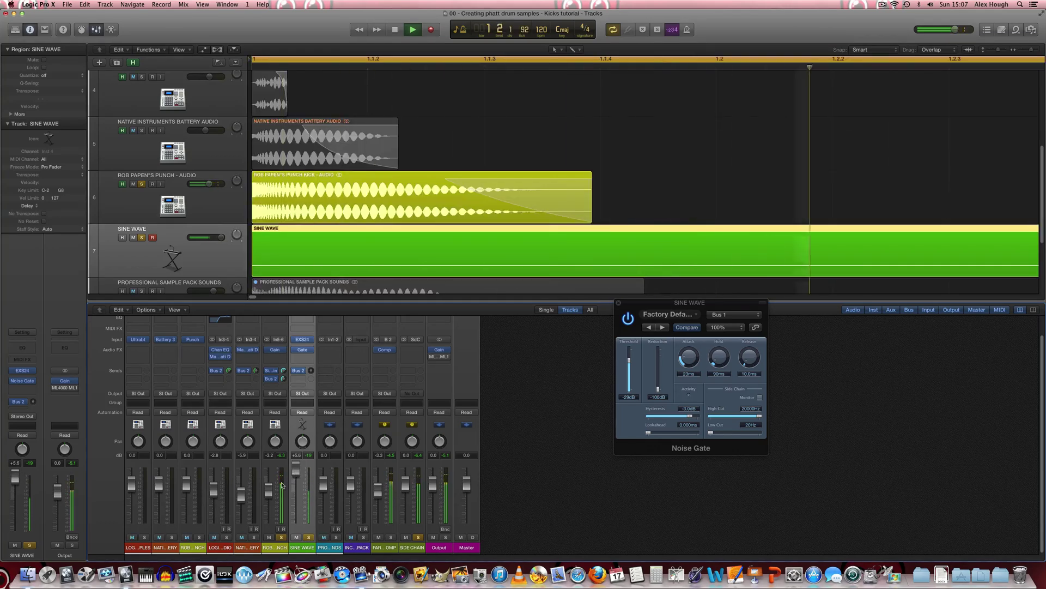
pyautogui.click(297, 539)
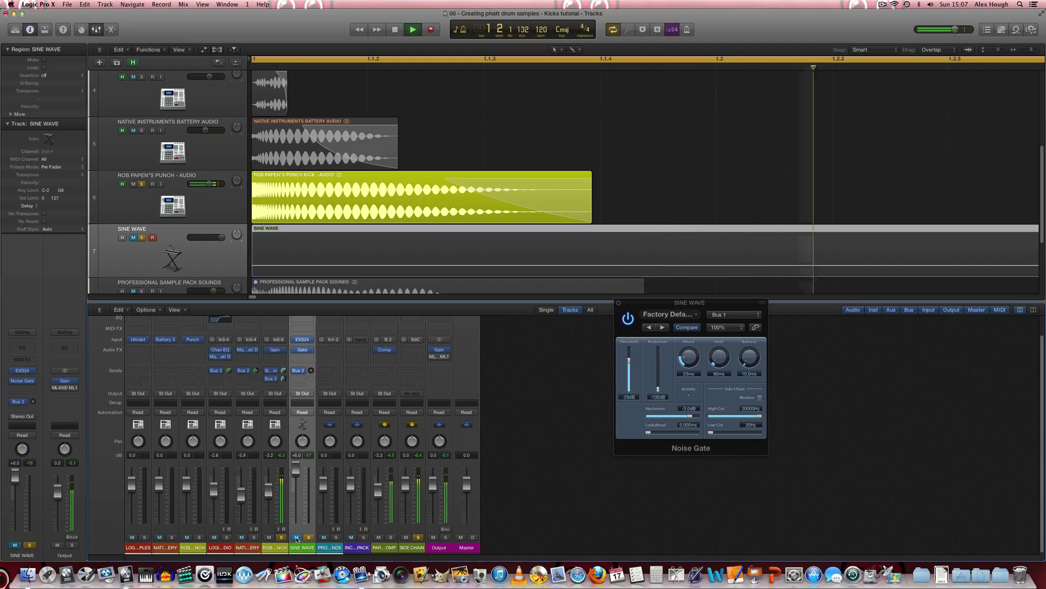
pyautogui.click(297, 539)
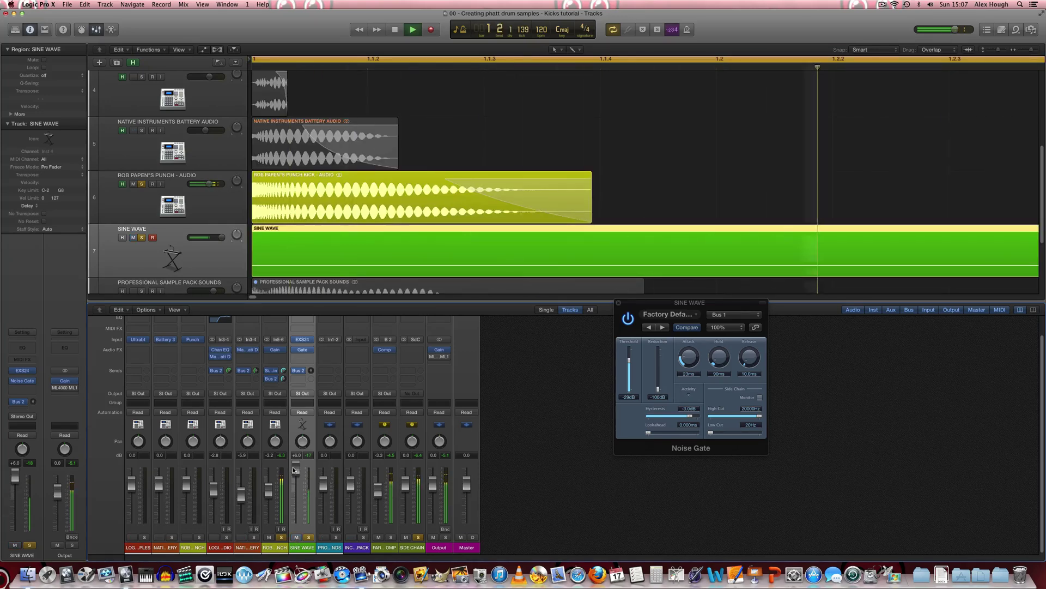
# Step: Stop playback, raise the SINE WAVE channel's Bus 2 send to 0.0 dB and clear the solos on all channels
pyautogui.press('space')
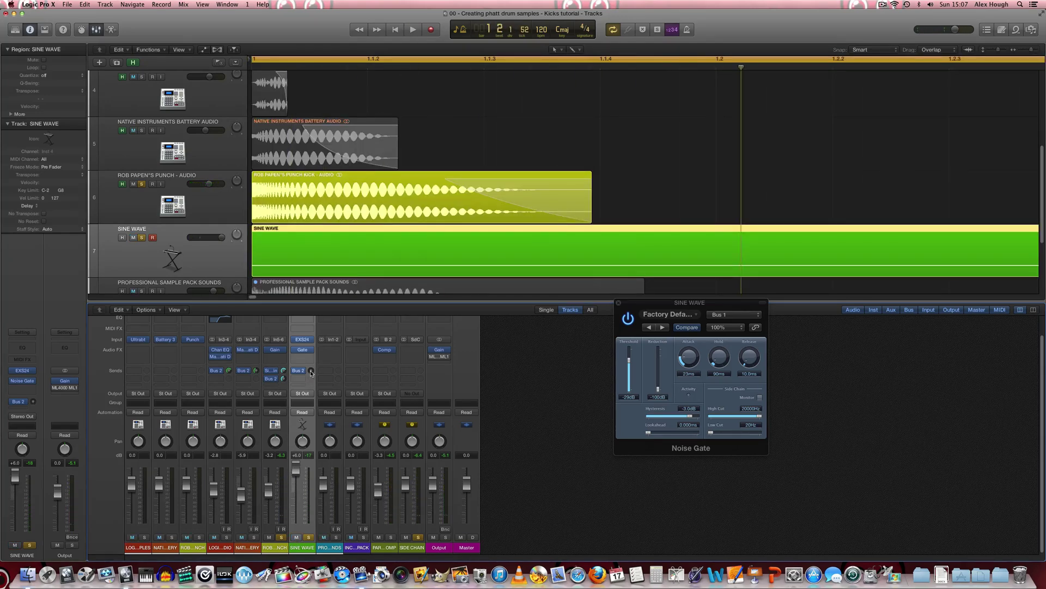
pyautogui.click(391, 537)
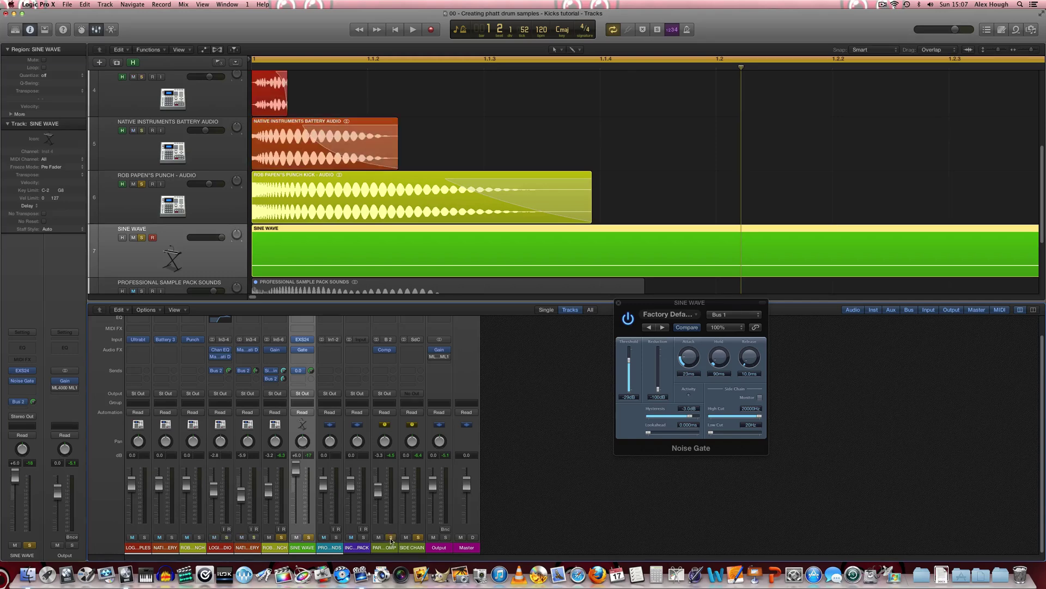
pyautogui.click(391, 537)
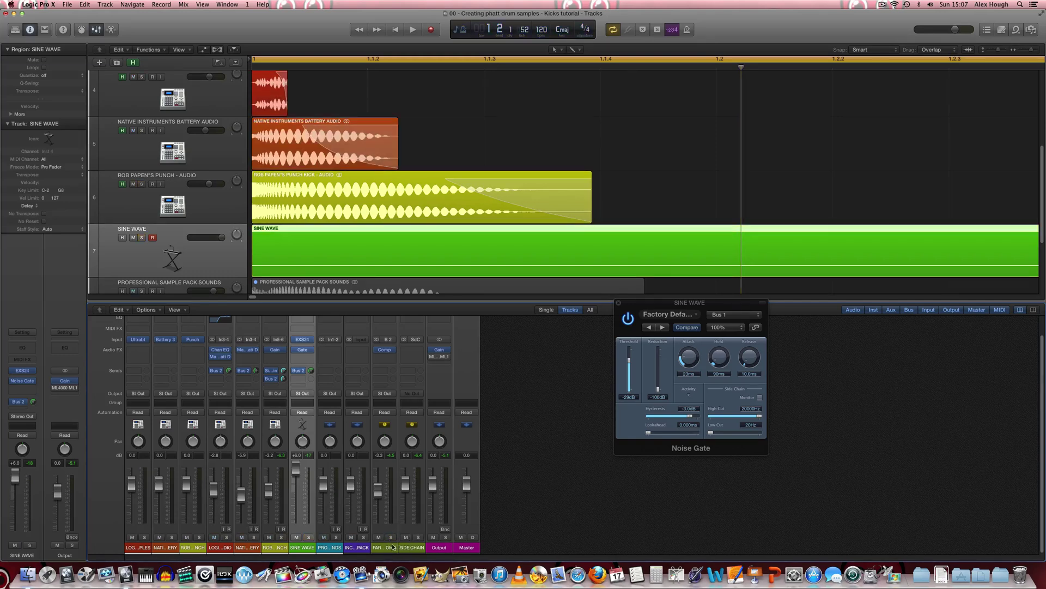
# Step: Play the full layered kick and compare it with the SINE WAVE channel muted and unmuted
pyautogui.scroll(1, 312, 260)
pyautogui.press('space')
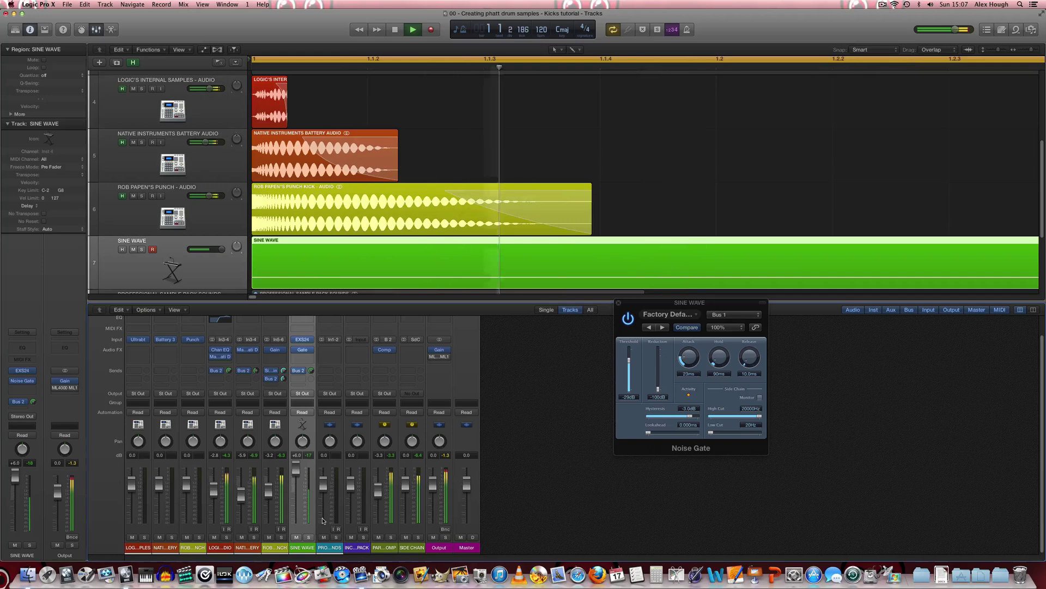
pyautogui.click(296, 538)
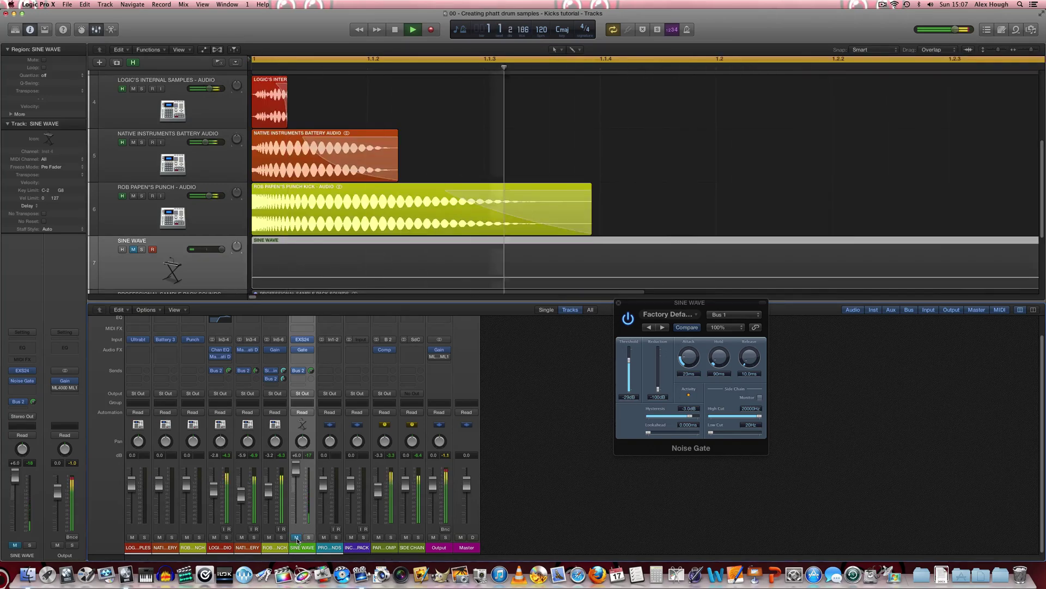
pyautogui.click(296, 537)
# Step: Lower the SINE WAVE fader to +5.0 dB, set the Noise Gate to 60 ms hold, 5 ms attack and -31 dB threshold, and stop playback
pyautogui.moveTo(297, 475); pyautogui.dragTo(297, 479)
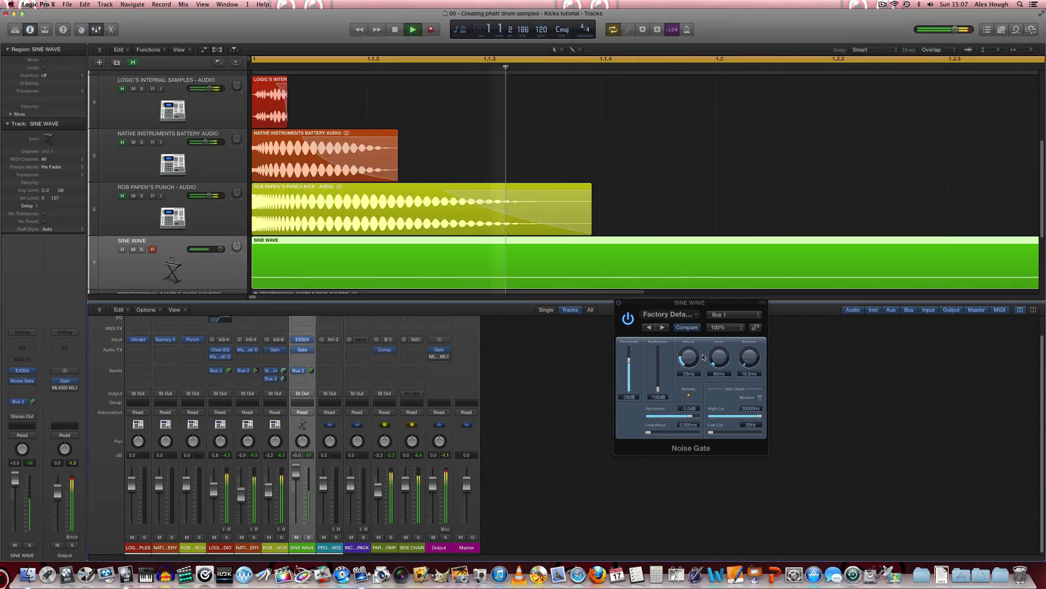
pyautogui.moveTo(716, 352); pyautogui.dragTo(716, 363)
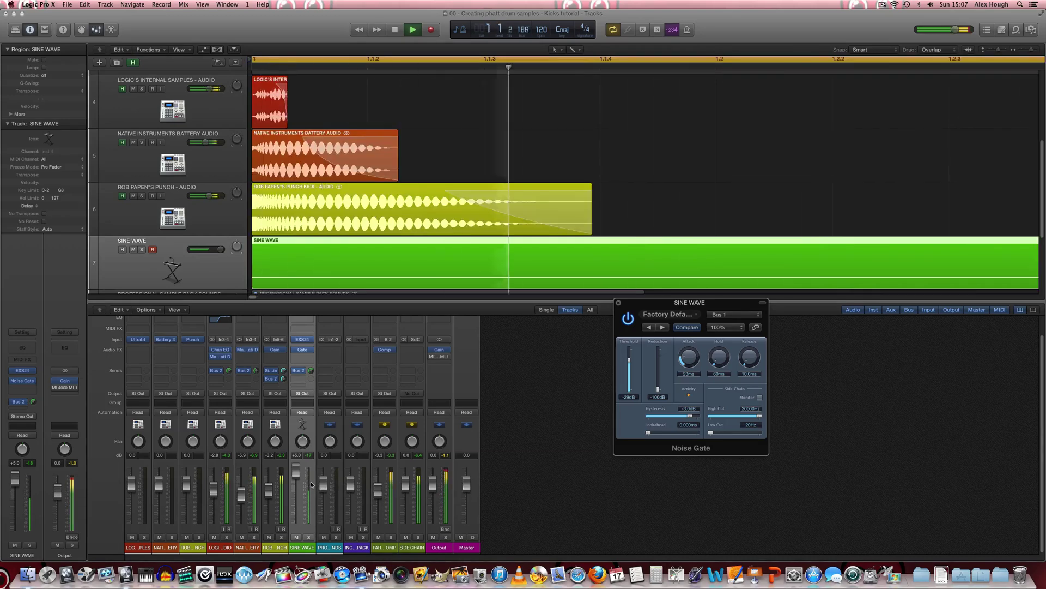
pyautogui.moveTo(688, 357); pyautogui.dragTo(687, 366)
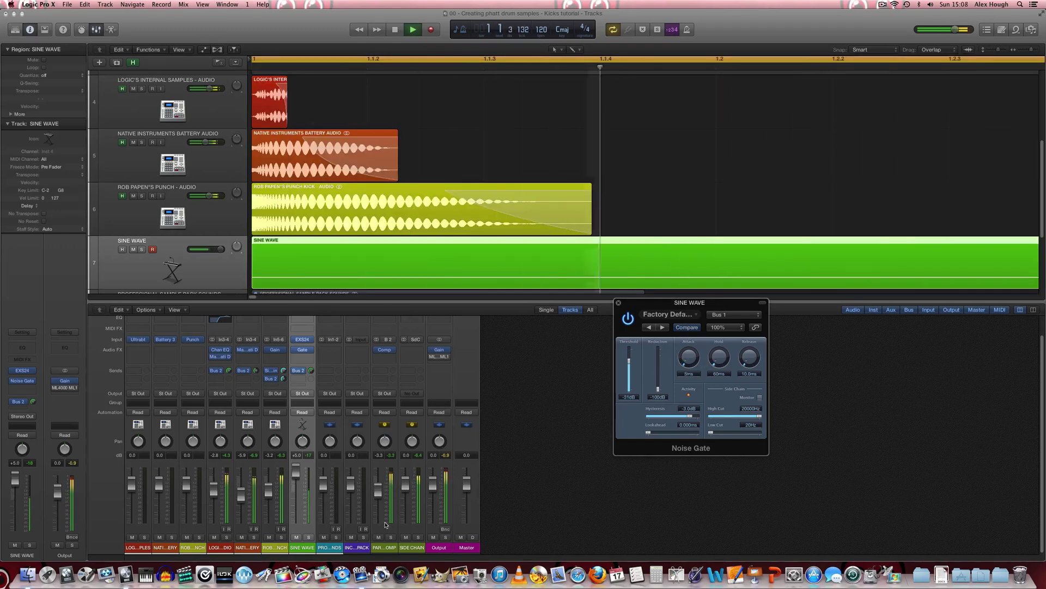
pyautogui.press('space')
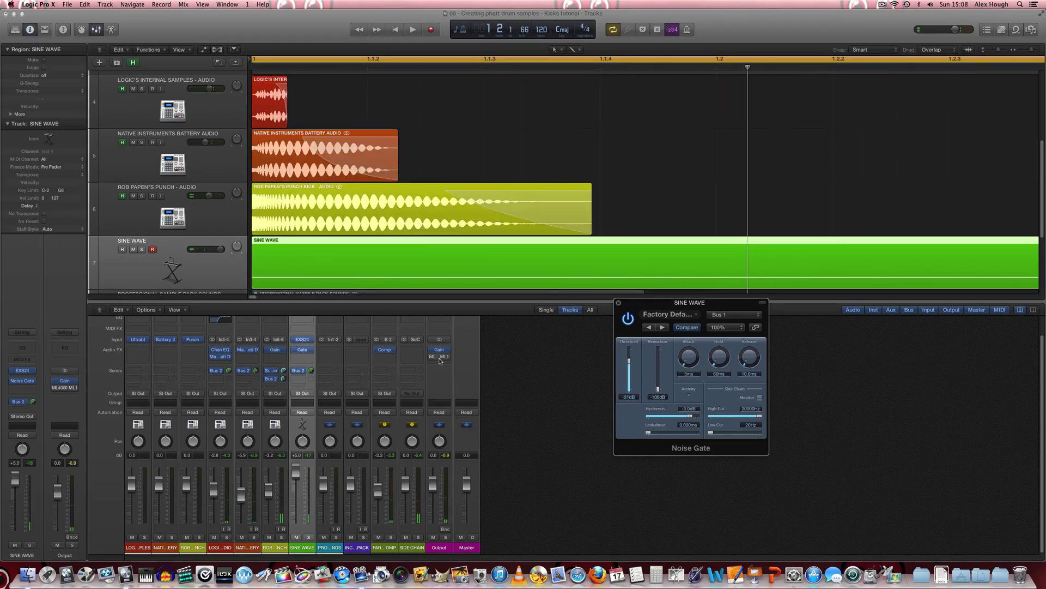
# Step: Open the ML4000 limiter on the Output channel, try its threshold during playback and reset the Output peak reading
pyautogui.click(440, 357)
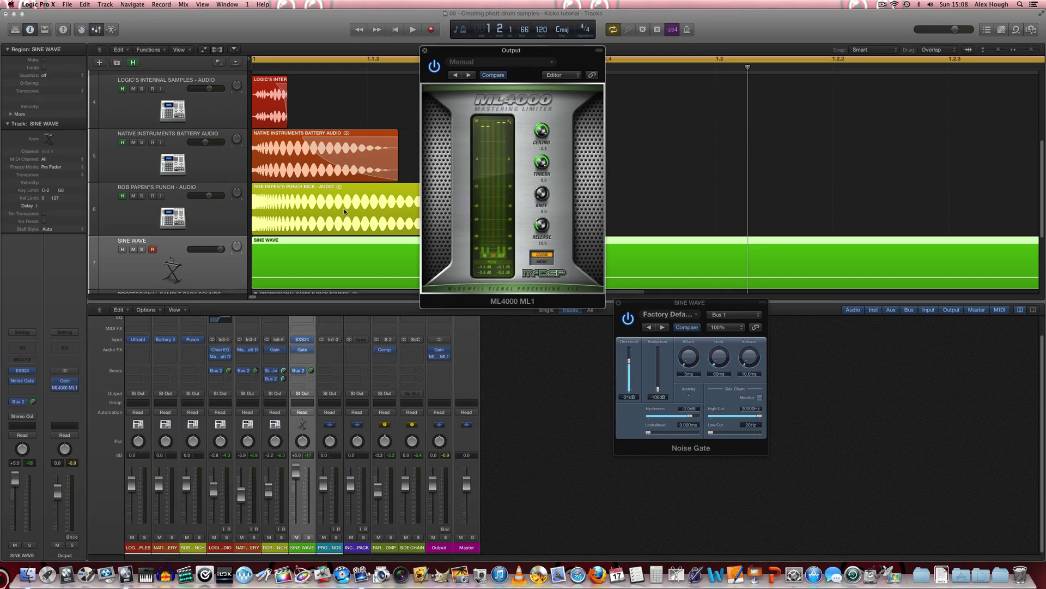
pyautogui.scroll(-1, 343, 211)
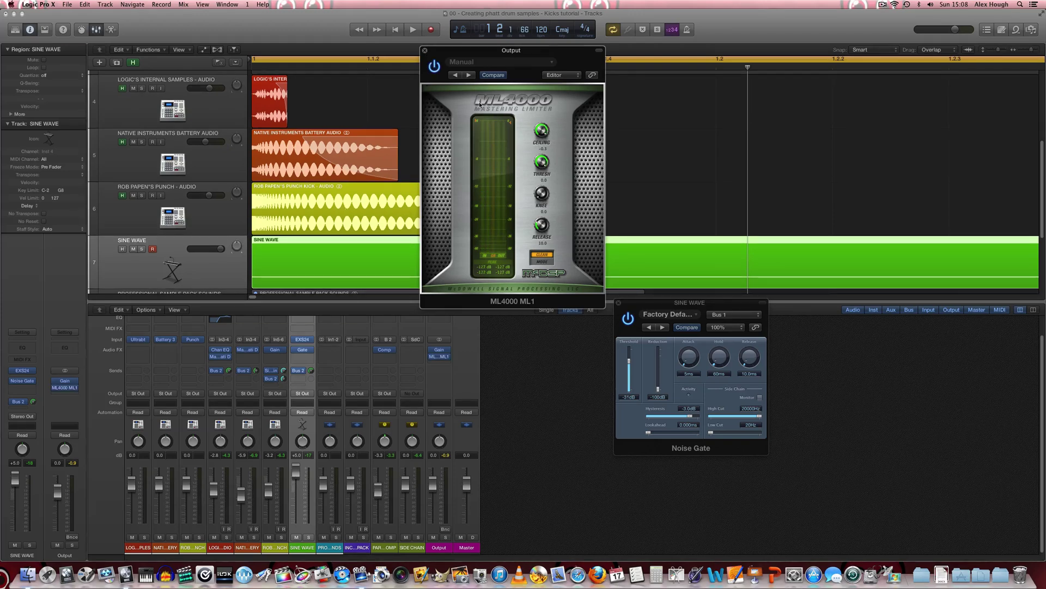
pyautogui.press('space')
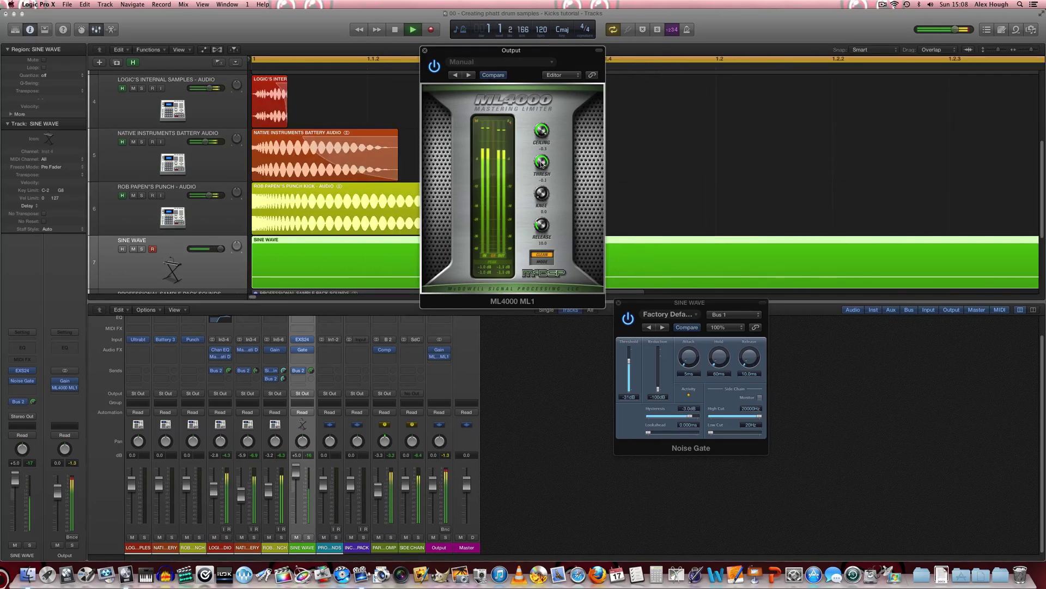
pyautogui.moveTo(541, 162); pyautogui.dragTo(541, 162)
pyautogui.click(447, 457)
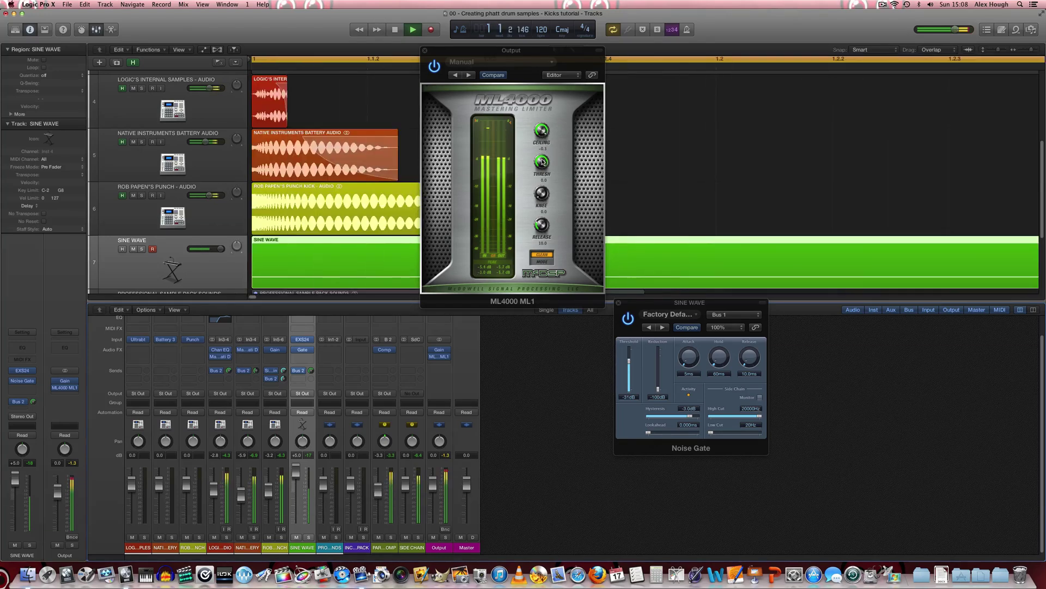
# Step: Lower the ML4000 limiter's threshold while the kick plays and compare the result with the limiter bypassed and active
pyautogui.moveTo(542, 162); pyautogui.dragTo(538, 181)
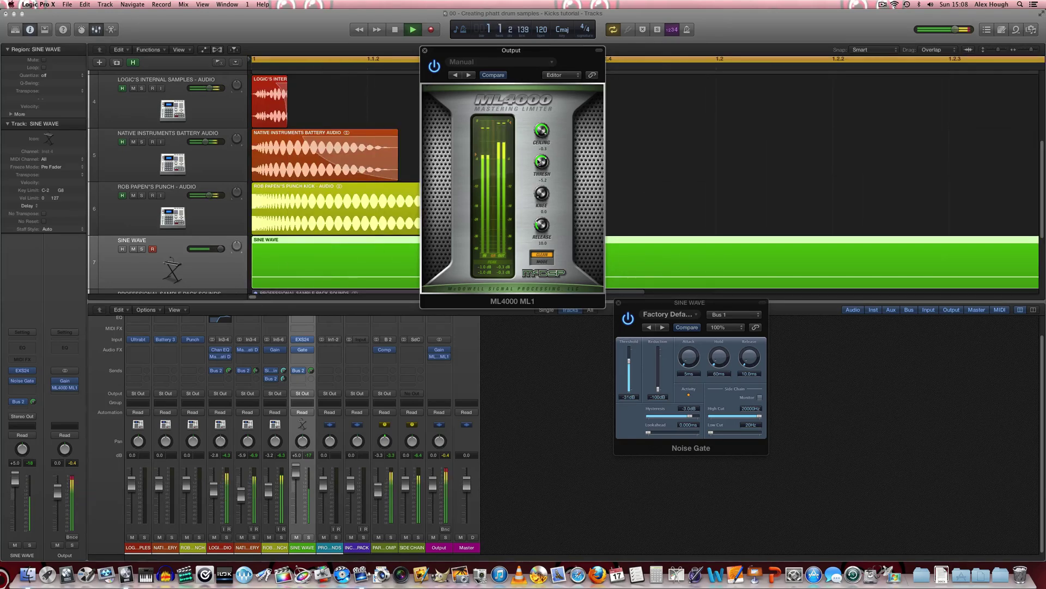
pyautogui.moveTo(539, 163)
pyautogui.mouseDown()
pyautogui.moveTo(539, 178)
pyautogui.moveTo(540, 167)
pyautogui.mouseUp()
pyautogui.click(434, 67)
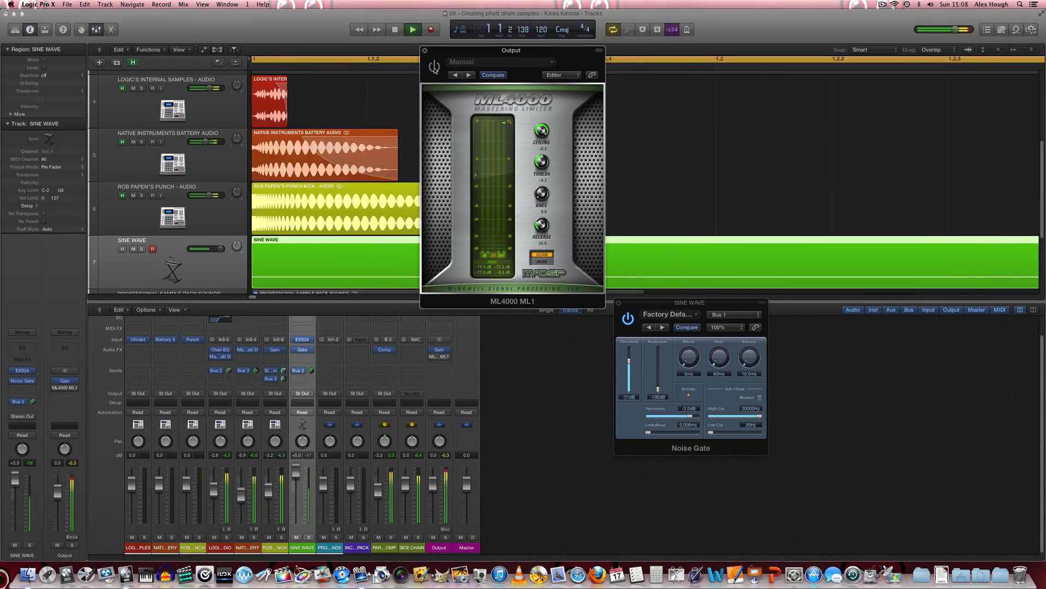
pyautogui.click(435, 68)
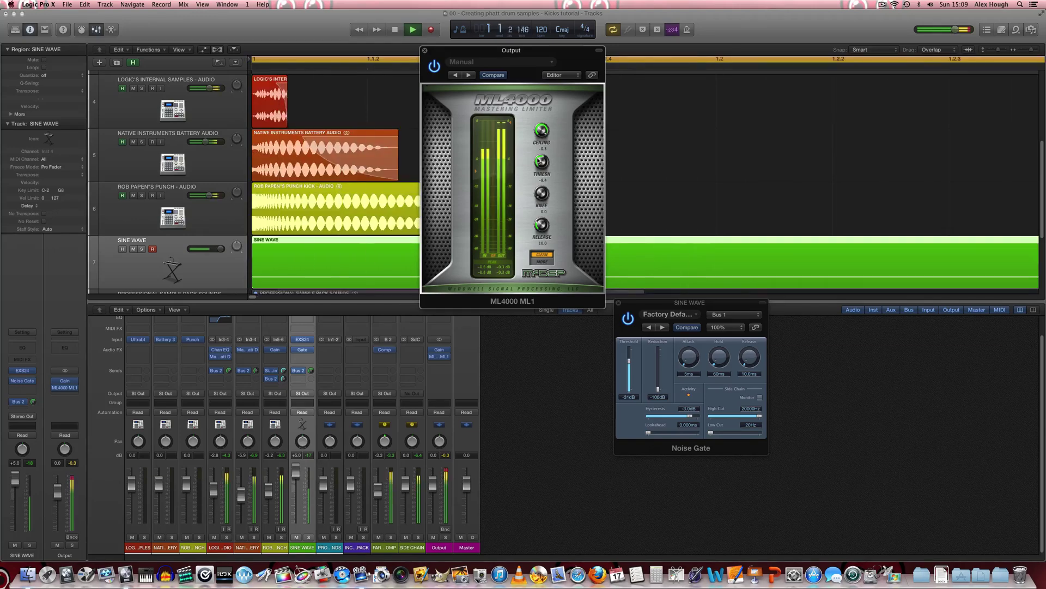
# Step: Fine-tune the ML4000 threshold to -7.0 dB over repeated playback, stop, and close the limiter and Noise Gate windows
pyautogui.moveTo(537, 168); pyautogui.dragTo(537, 164)
pyautogui.press('space')
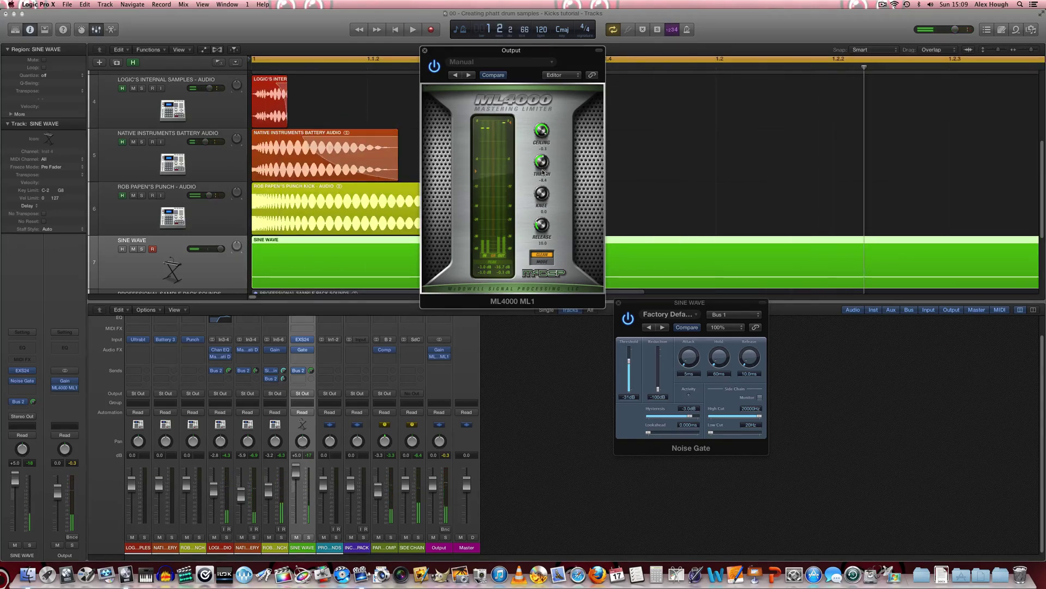
pyautogui.scroll(1, 540, 165)
pyautogui.press('space')
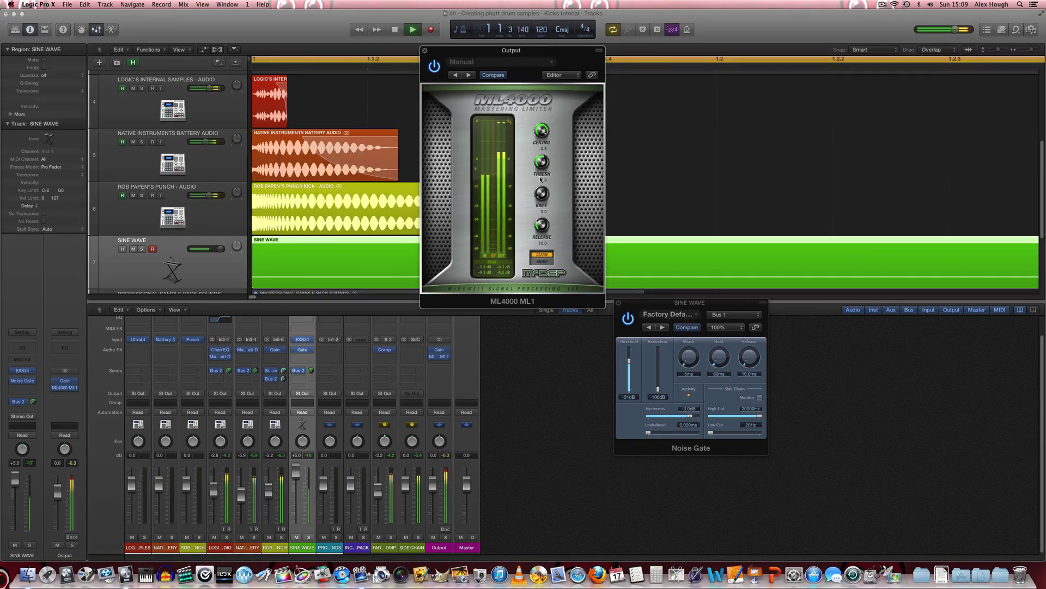
pyautogui.scroll(1, 542, 160)
pyautogui.press('space')
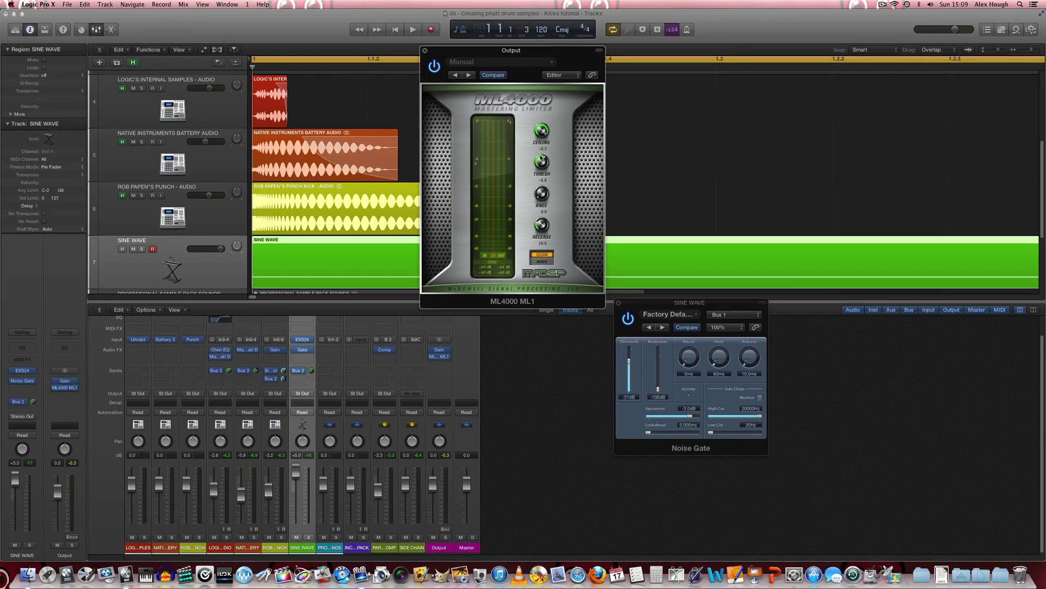
pyautogui.press('space')
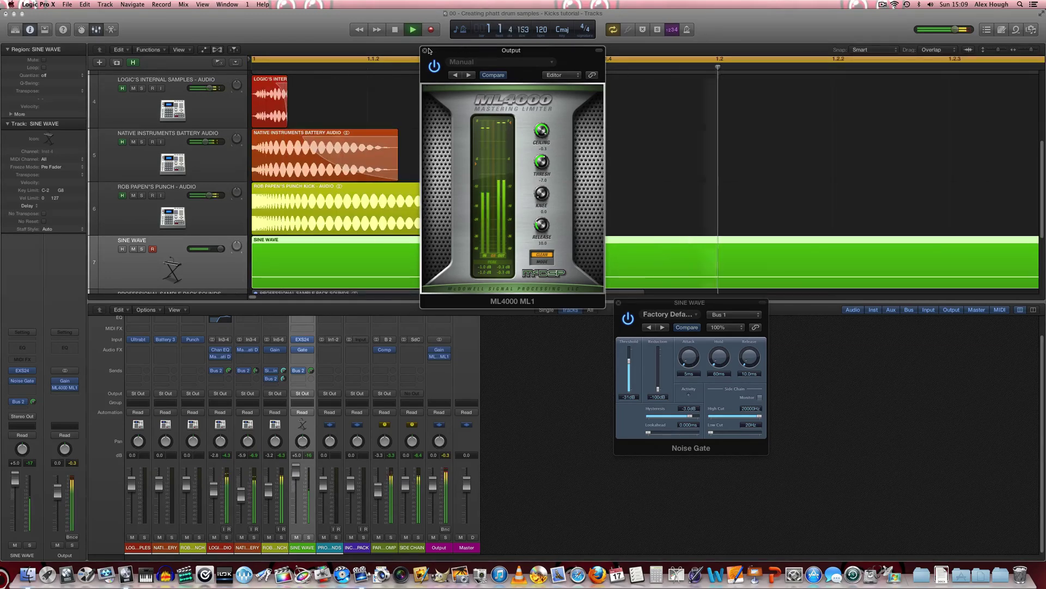
pyautogui.press('space')
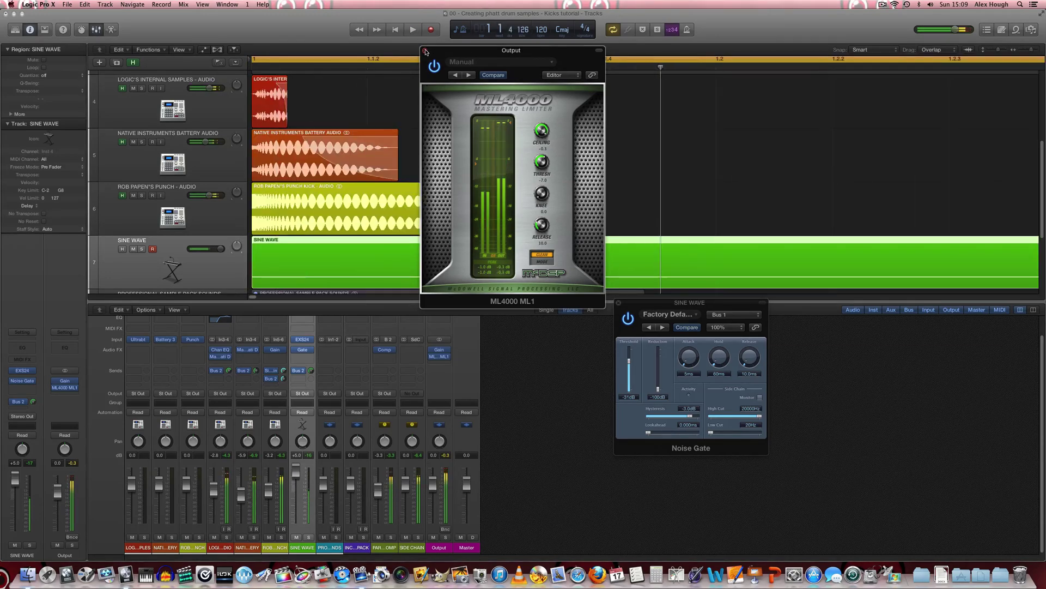
pyautogui.click(426, 52)
pyautogui.click(618, 302)
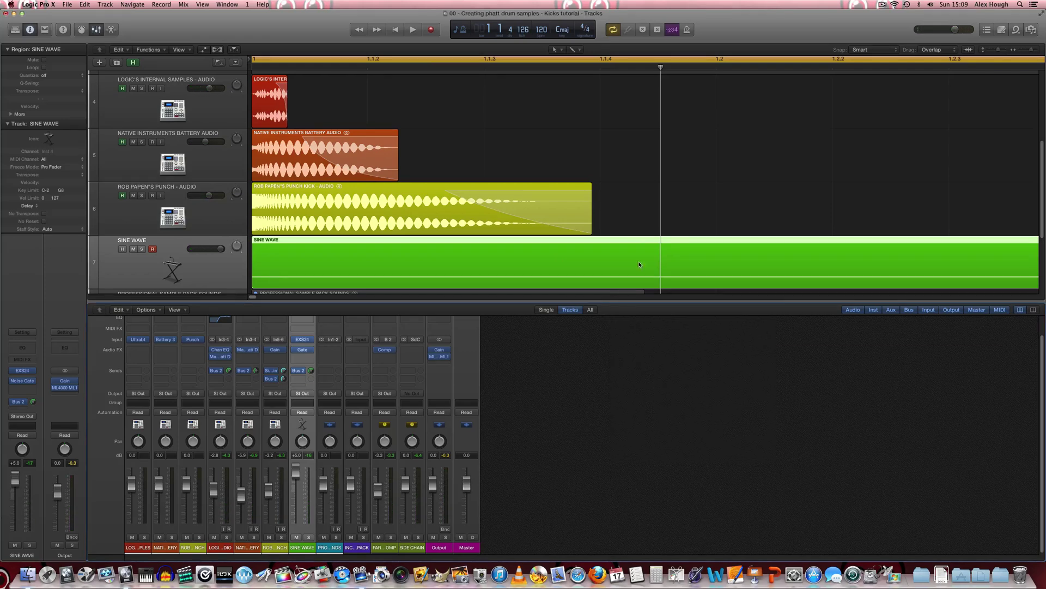
# Step: Bounce the output offline as a 16-bit, 44100 Hz interleaved Wave file named DIY Kick Sample, adding it to the project
pyautogui.press('super+Up')
pyautogui.press('super+Up')
pyautogui.press('super+Up')
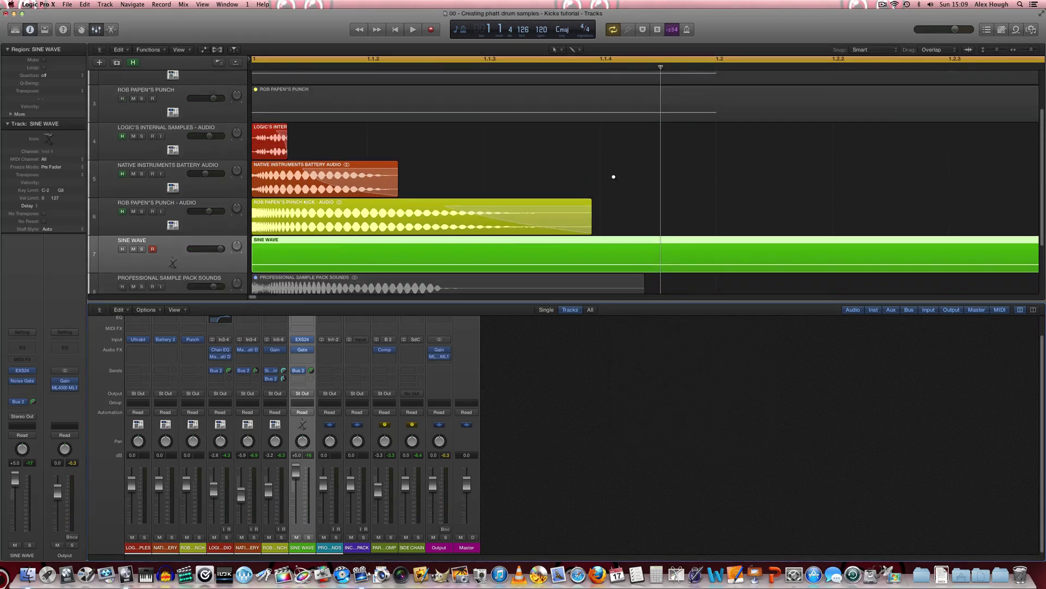
pyautogui.press('super+Left')
pyautogui.press('super+Left')
pyautogui.press('super+Left')
pyautogui.click(424, 178)
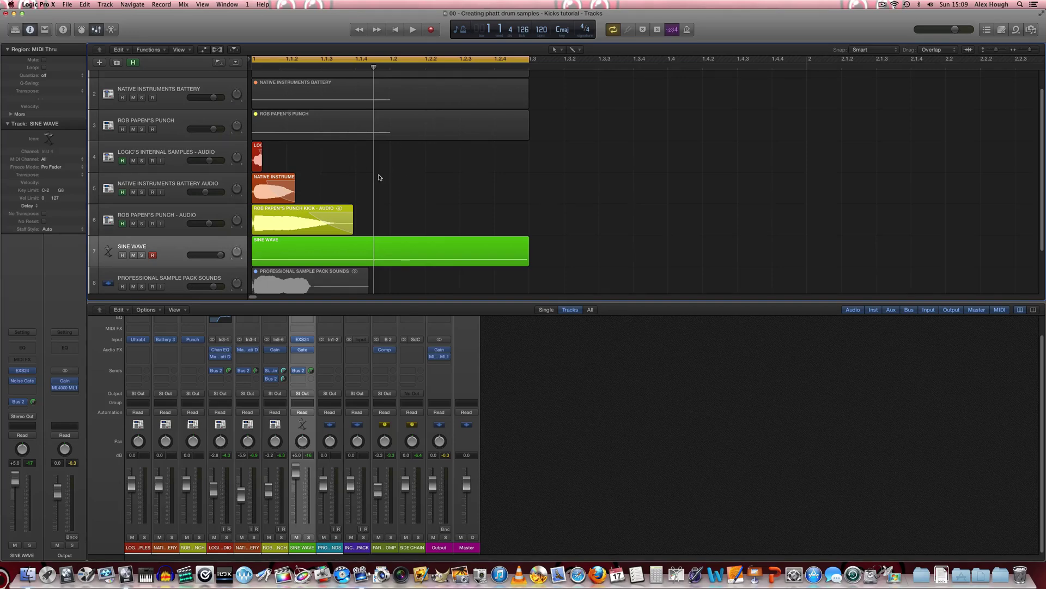
pyautogui.press('super+b')
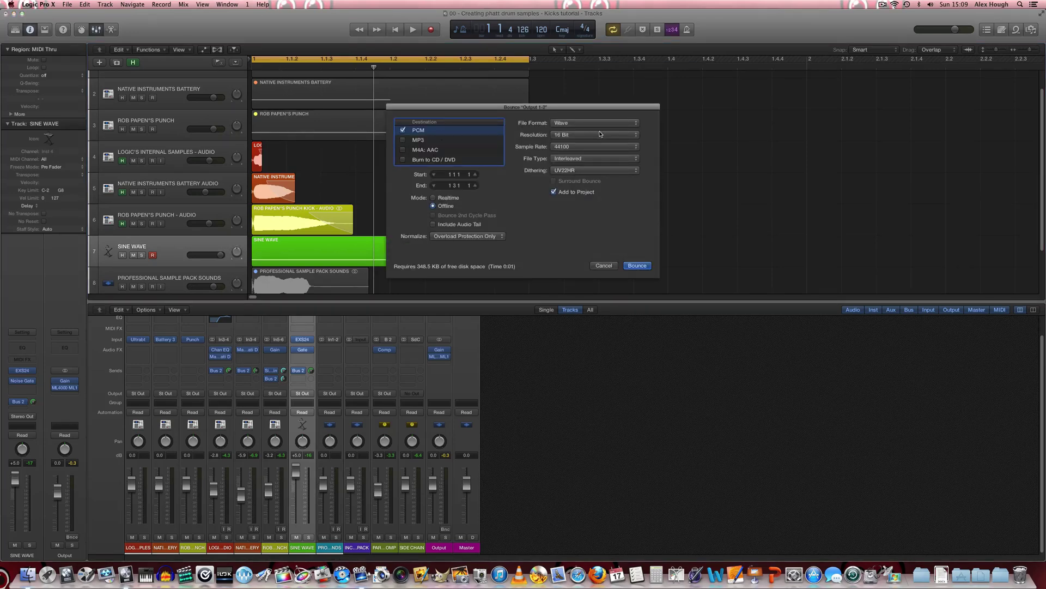
pyautogui.click(638, 266)
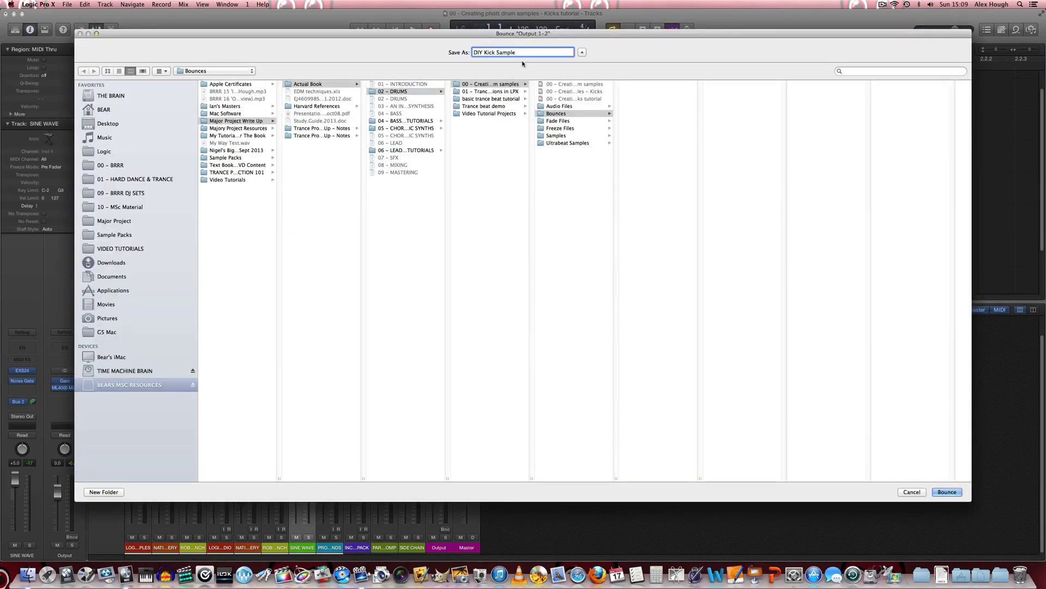
pyautogui.press('Return')
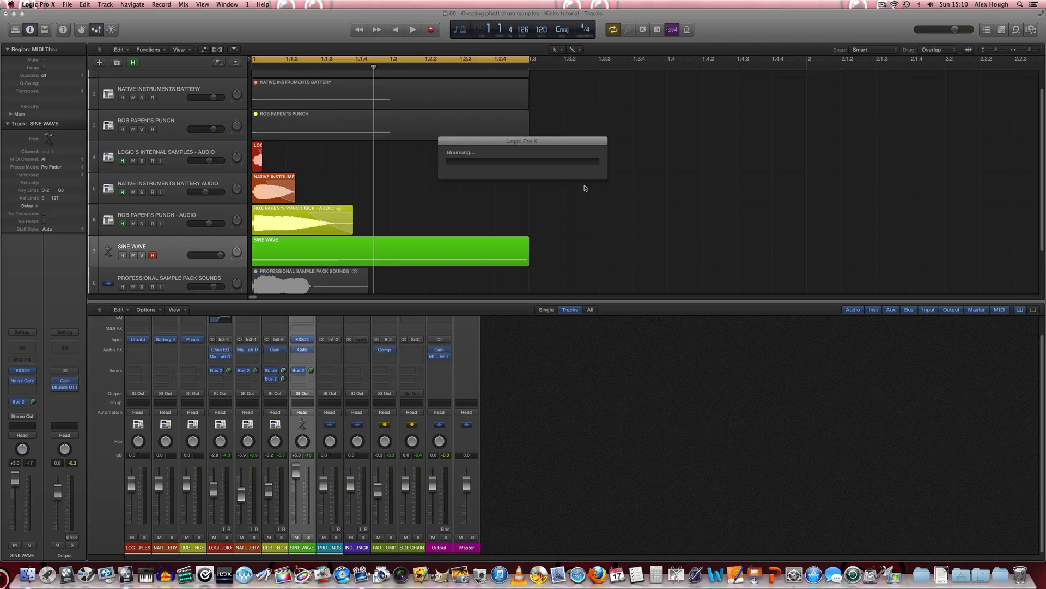
# Step: Place the bounced DIY Kick Sample from the project audio on a new track below INCLUDED SAMPLE PACK and align it to bar 1
pyautogui.click(1032, 30)
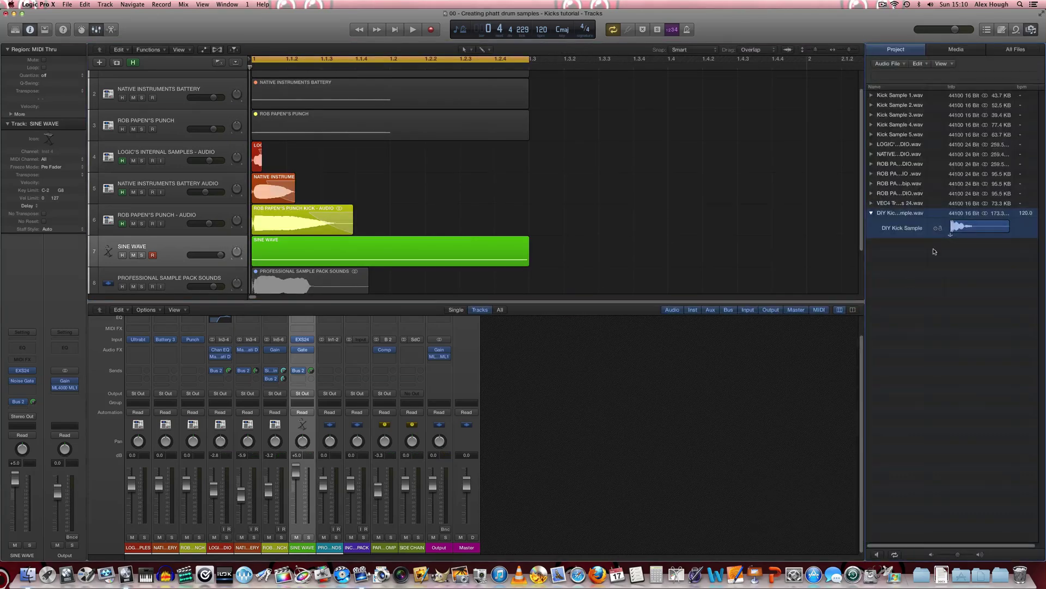
pyautogui.scroll(-3, 701, 222)
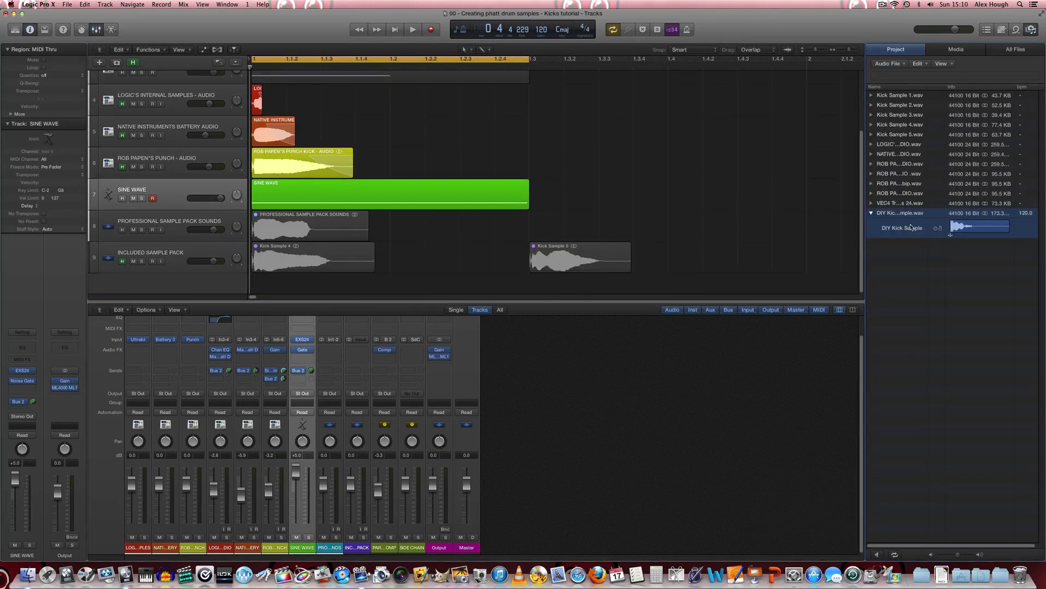
pyautogui.moveTo(911, 227); pyautogui.dragTo(270, 286)
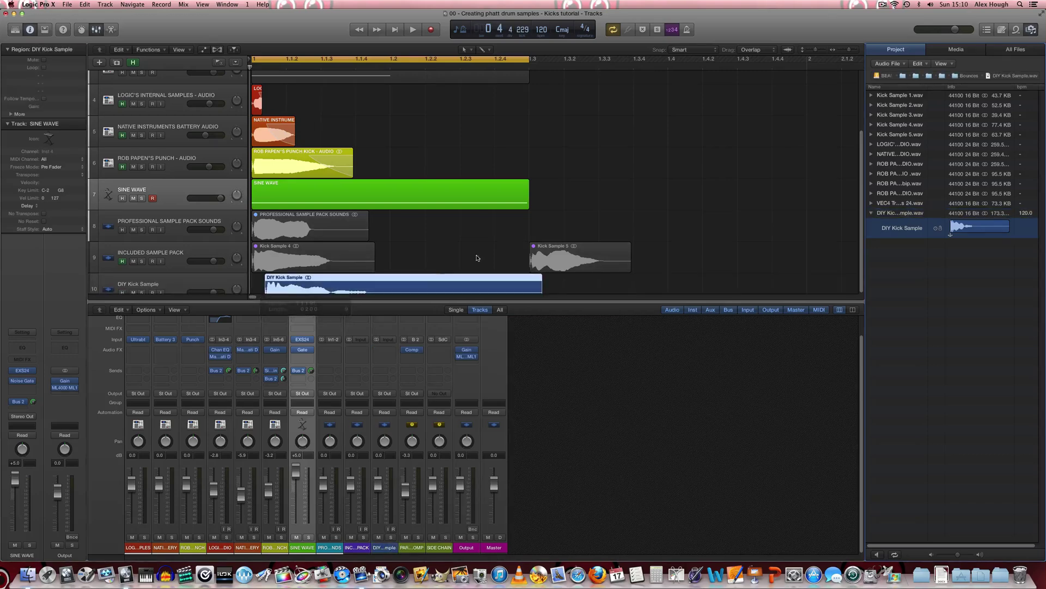
pyautogui.click(1032, 30)
pyautogui.click(545, 211)
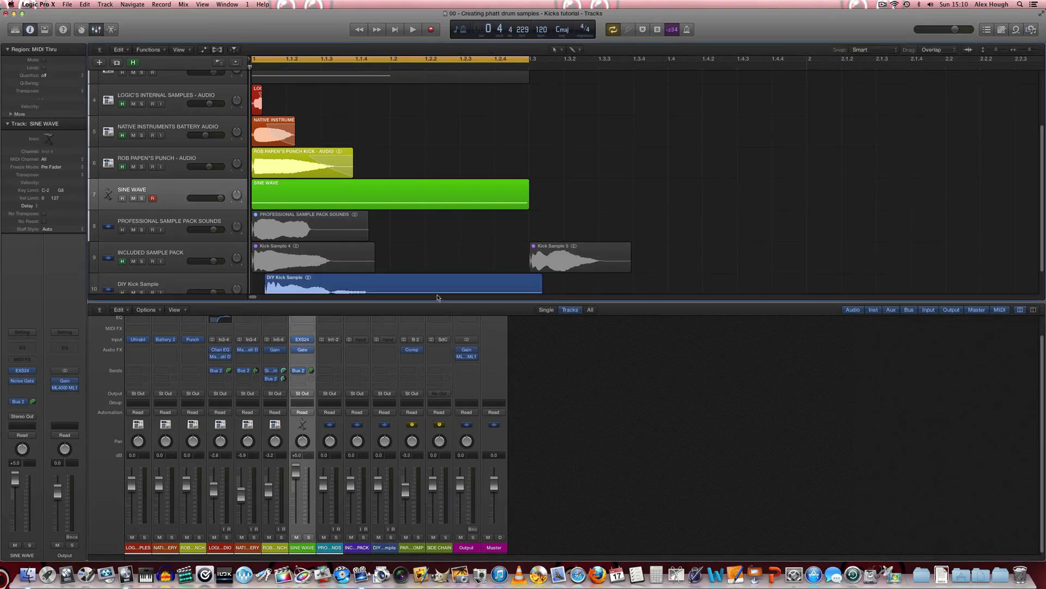
pyautogui.scroll(-2, 439, 284)
pyautogui.moveTo(379, 260); pyautogui.dragTo(362, 261)
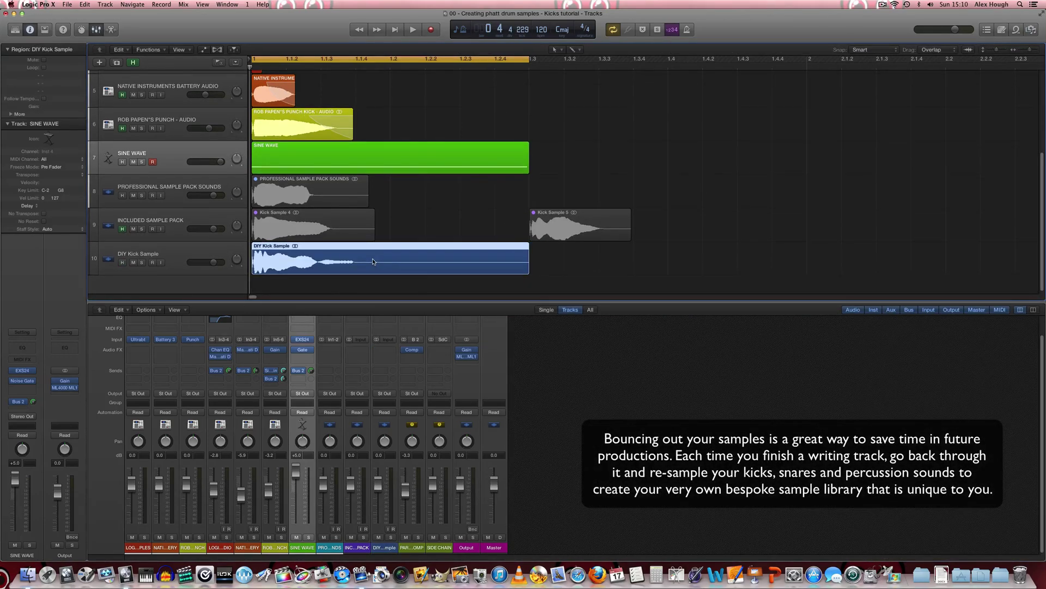
# Step: Trim the end of the DIY Kick Sample region to just after the kick's tail
pyautogui.click(371, 194)
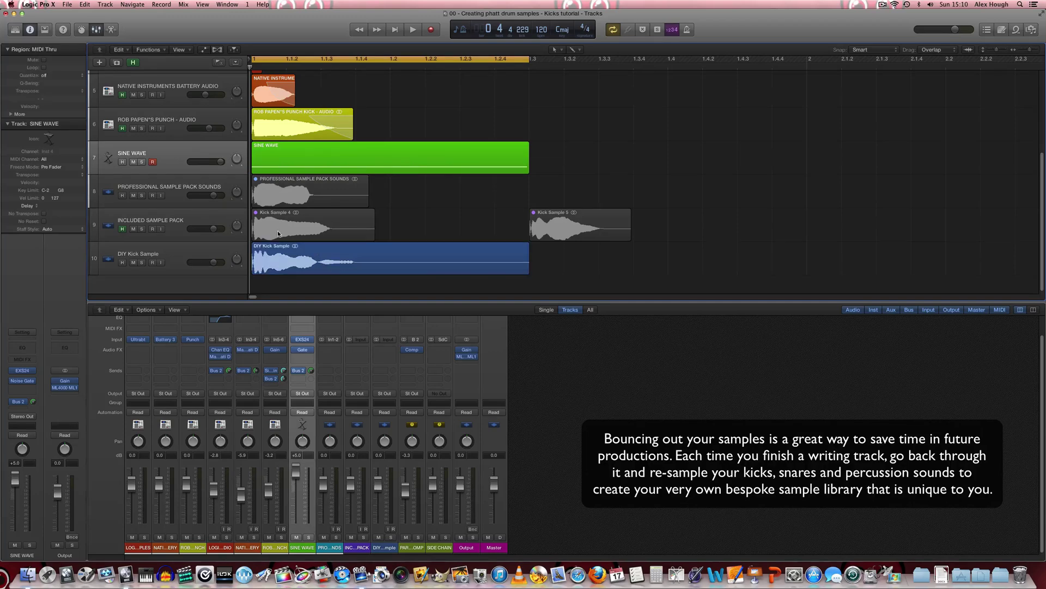
pyautogui.click(268, 272)
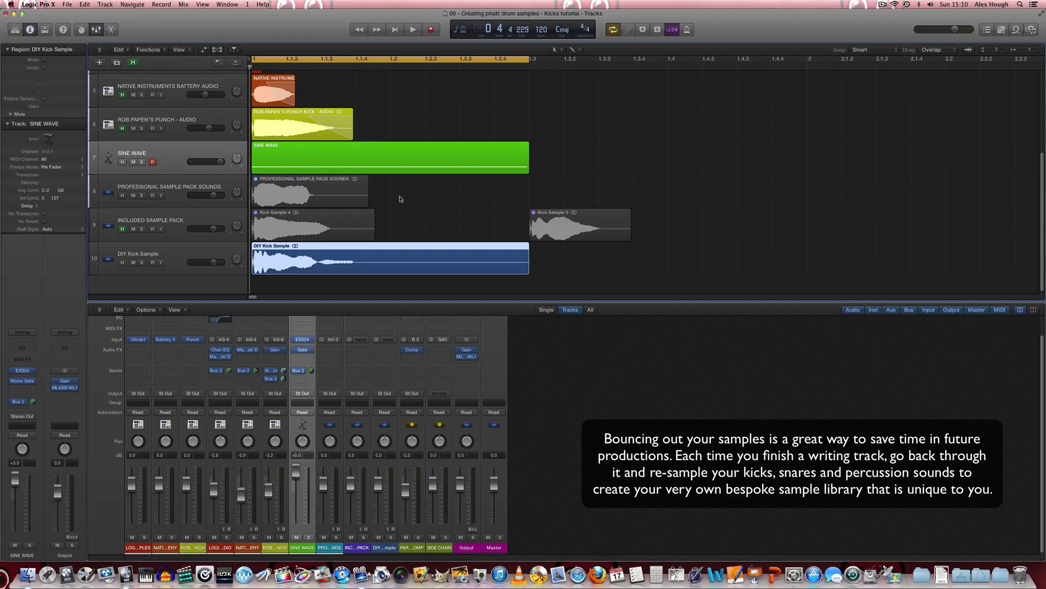
pyautogui.click(404, 238)
pyautogui.press('super+Left')
pyautogui.click(436, 273)
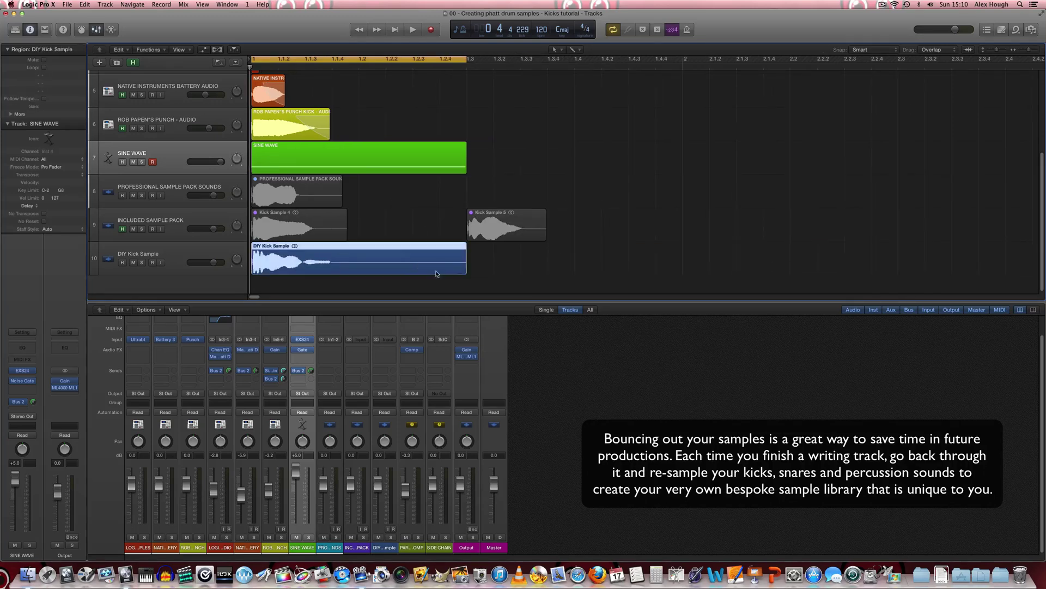
pyautogui.moveTo(465, 268); pyautogui.dragTo(345, 284)
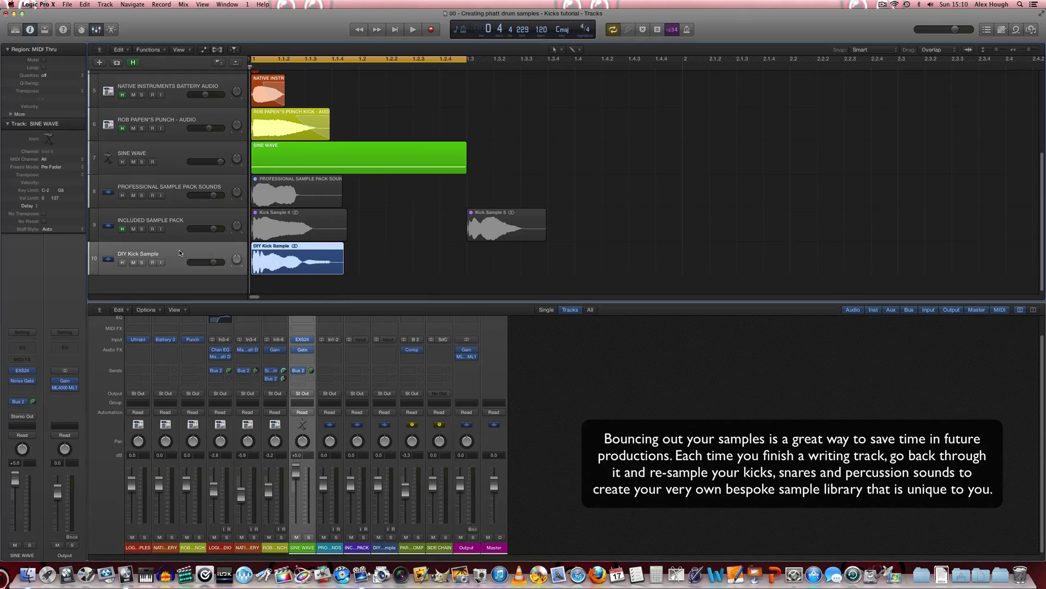
# Step: Solo the DIY Kick Sample track and bypass the ML4000 limiter and Gain plug-ins on the Output channel
pyautogui.click(139, 264)
pyautogui.click(140, 262)
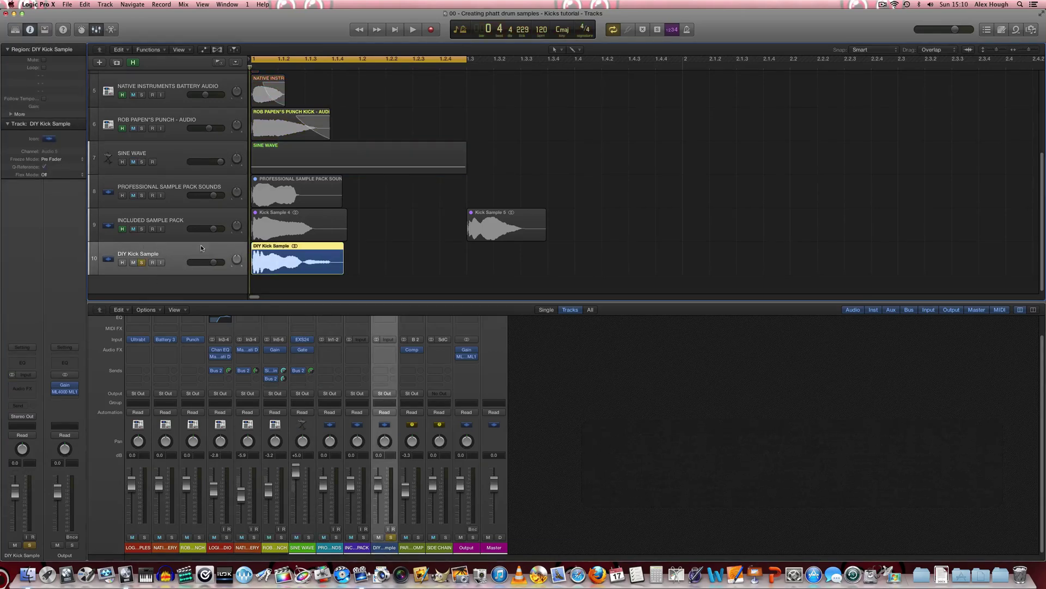
pyautogui.click(459, 356)
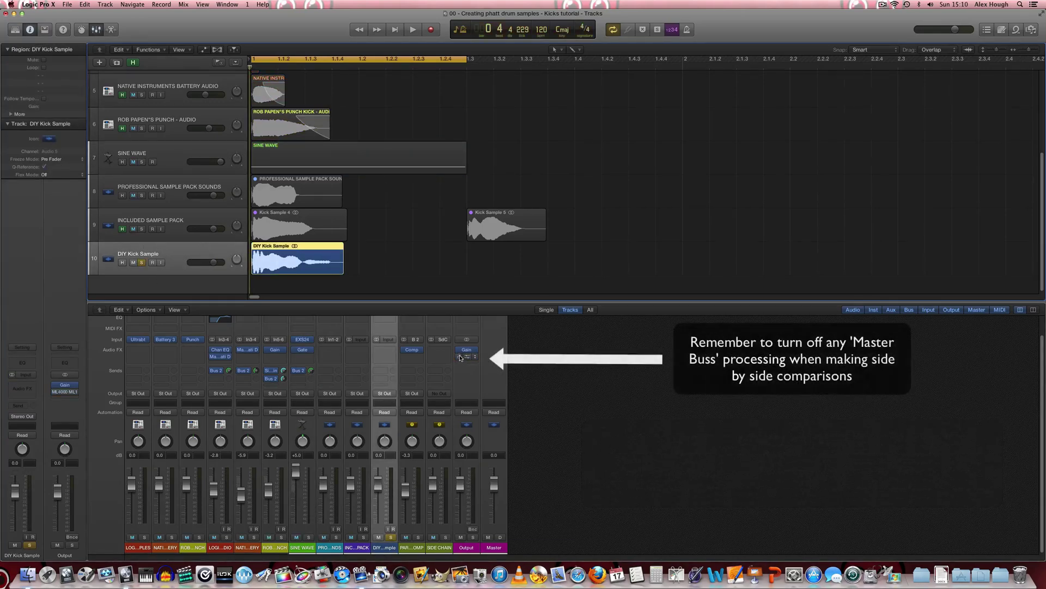
pyautogui.click(459, 349)
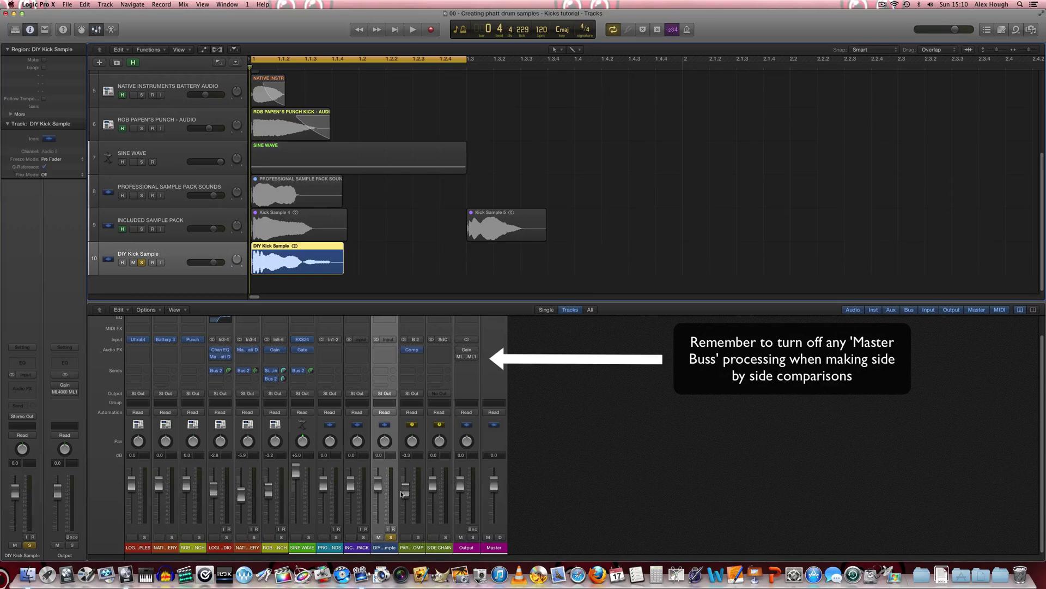
# Step: Play the DIY kick, hide the tracks flagged for hiding, and audition the professional sample pack, Logic, Battery and Punch kicks in solo
pyautogui.press('space')
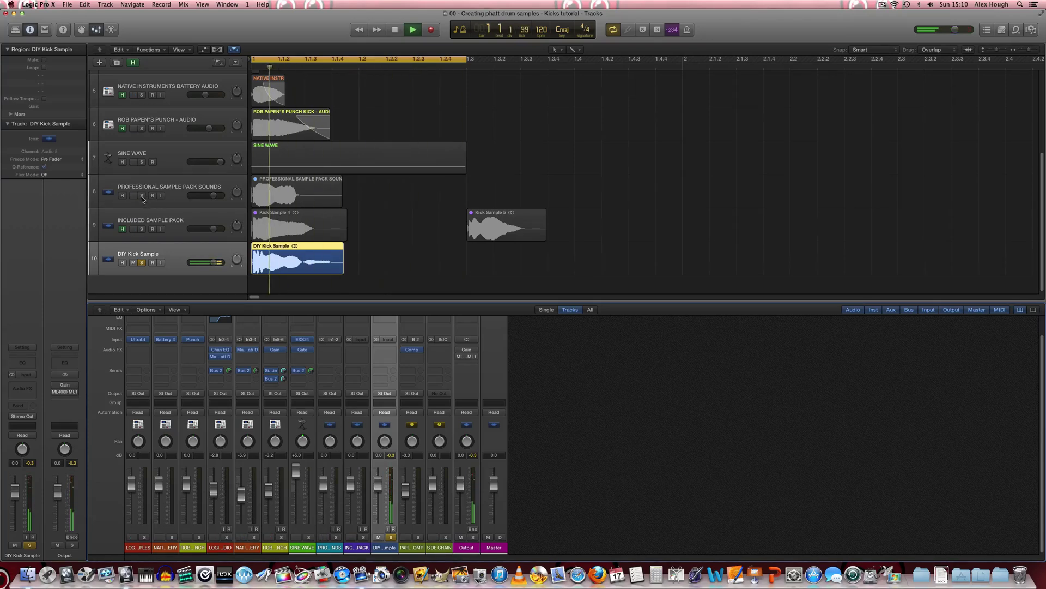
pyautogui.hotkey('ctrl', 'h')
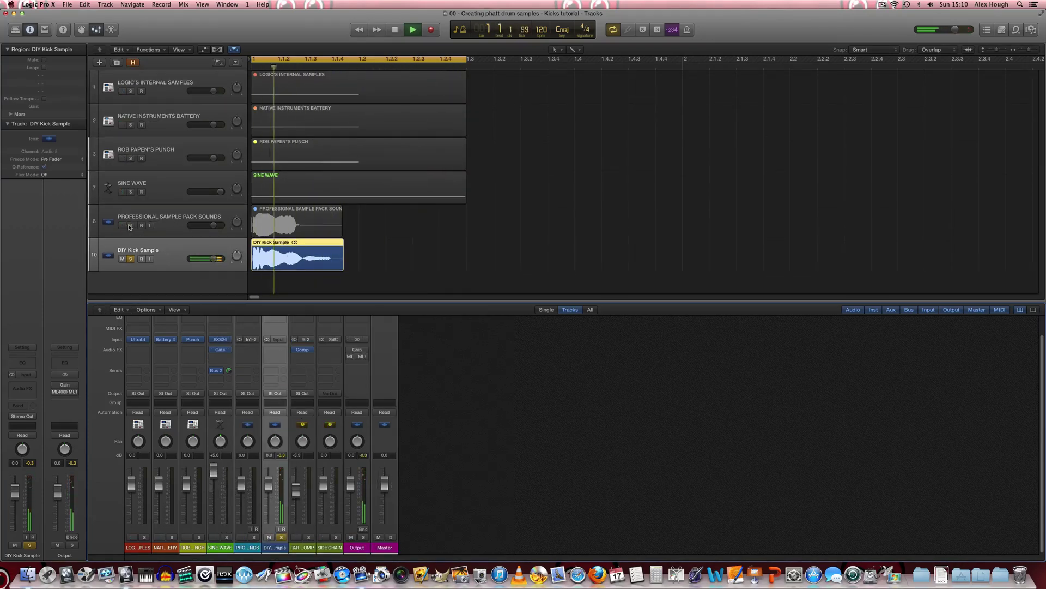
pyautogui.click(131, 226)
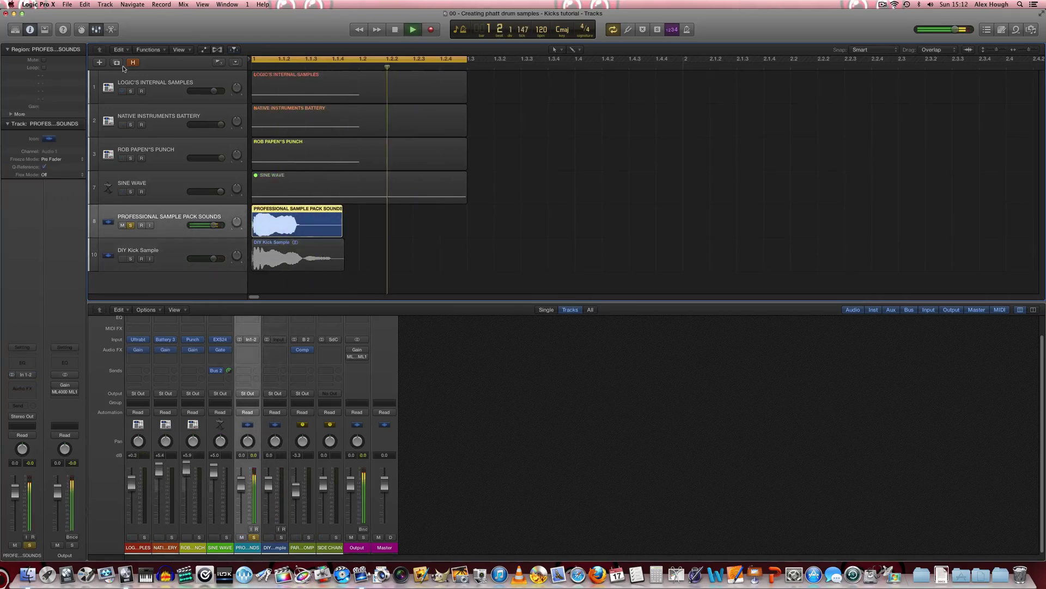
pyautogui.keyDown('alt'); pyautogui.click(130, 92); pyautogui.keyUp('alt')
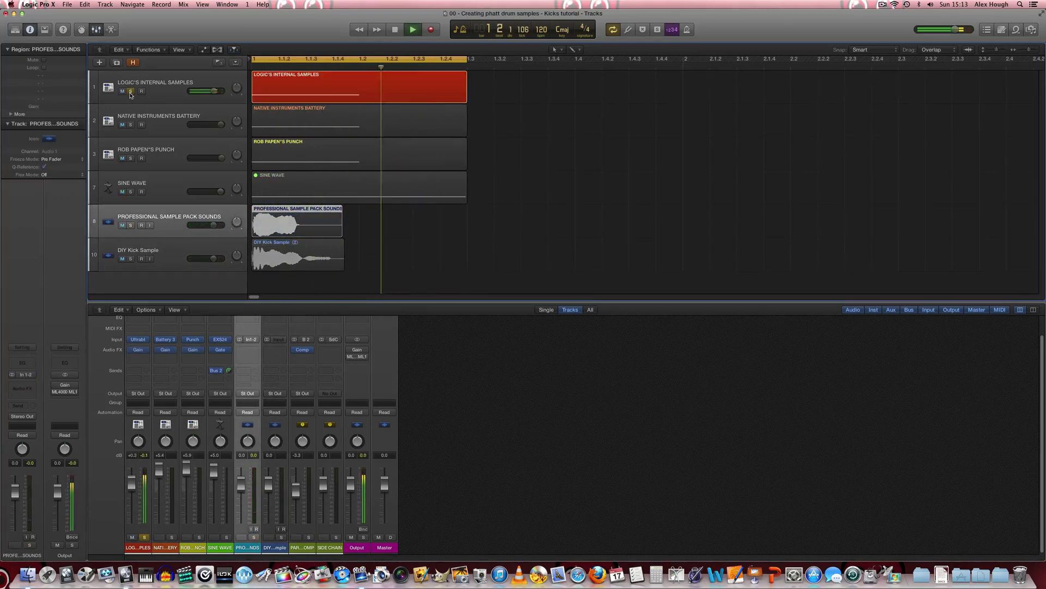
pyautogui.keyDown('alt'); pyautogui.click(131, 125); pyautogui.keyUp('alt')
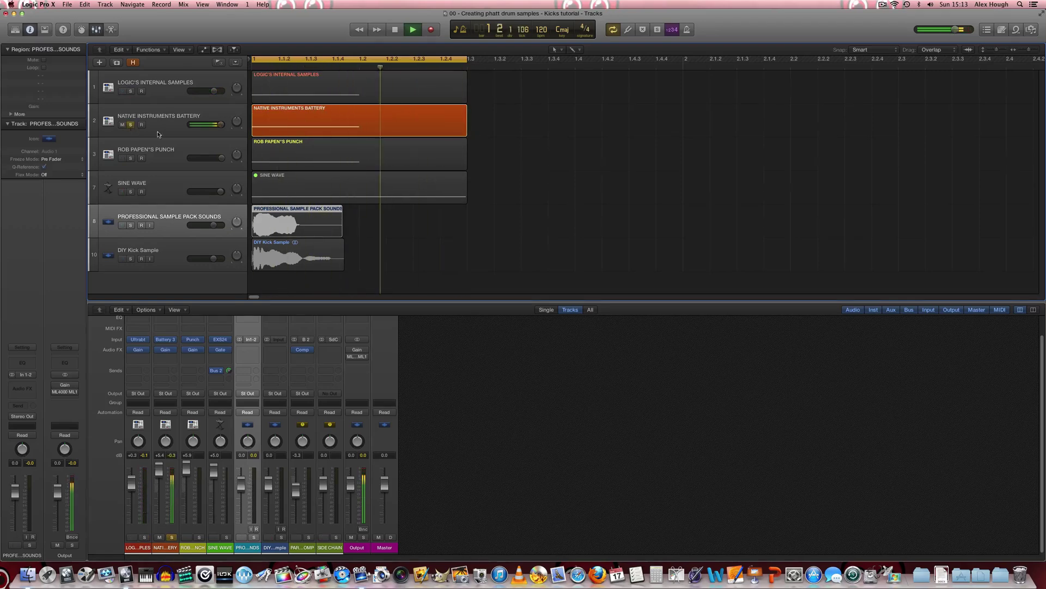
pyautogui.keyDown('alt'); pyautogui.click(131, 159); pyautogui.keyUp('alt')
pyautogui.press('space')
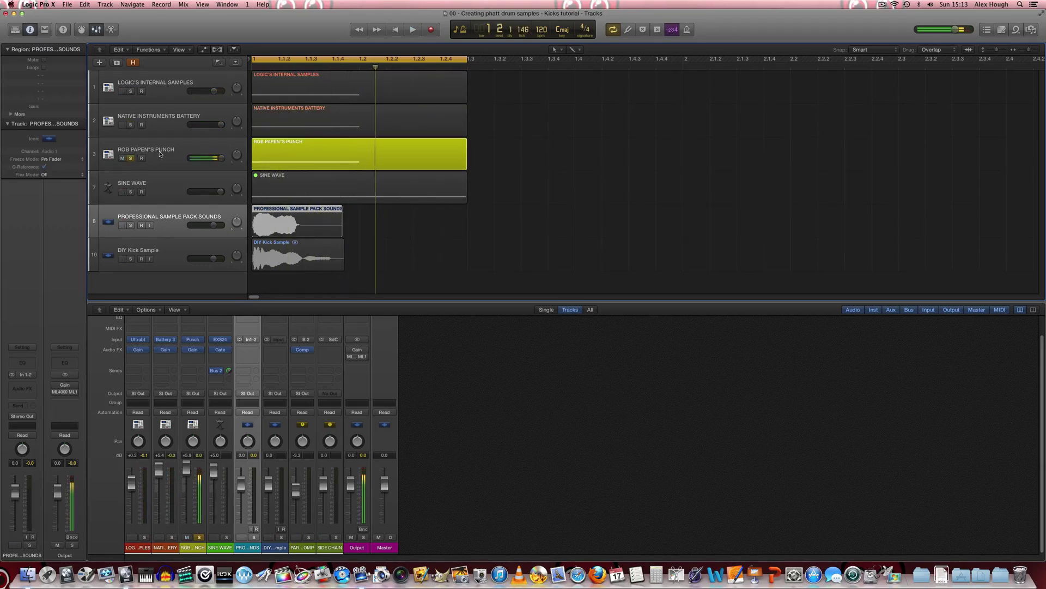
# Step: Select the ROB PAPEN'S PUNCH track, turn off its solo, and play the DIY Kick Sample track soloed
pyautogui.click(160, 154)
pyautogui.click(133, 158)
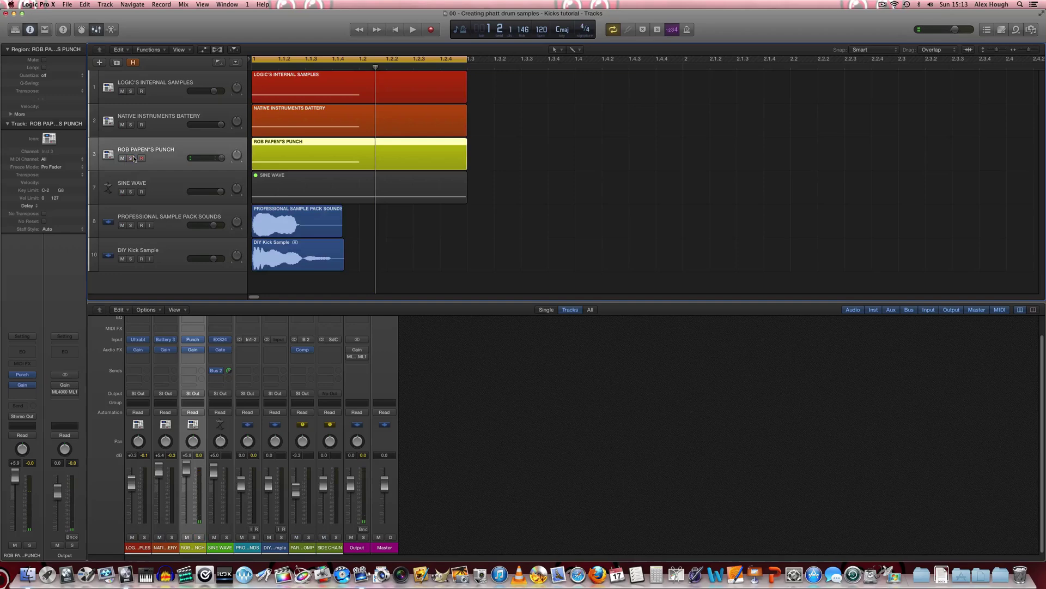
pyautogui.keyDown('alt'); pyautogui.click(131, 259); pyautogui.keyUp('alt')
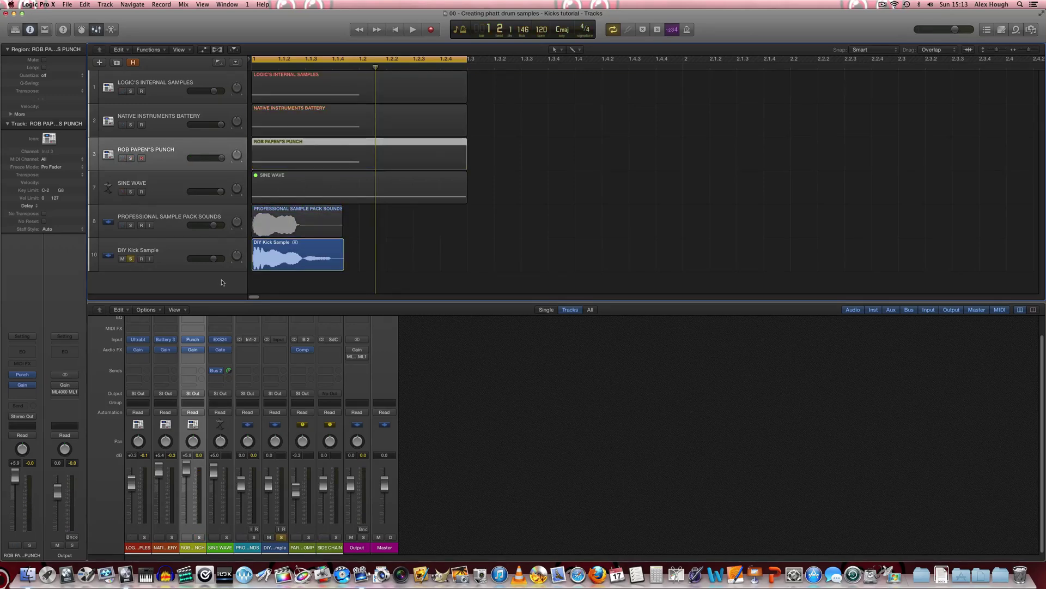
pyautogui.press('space')
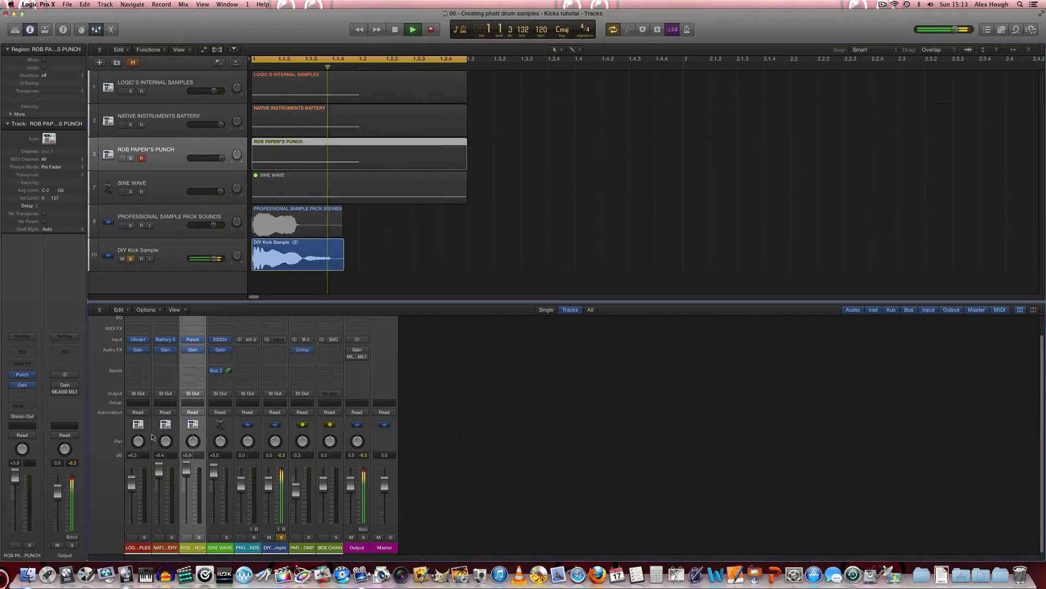
# Step: Compare the Punch, Battery and Logic kicks in solo with the DIY Kick Sample, stop playback, and select the DIY region
pyautogui.click(130, 158)
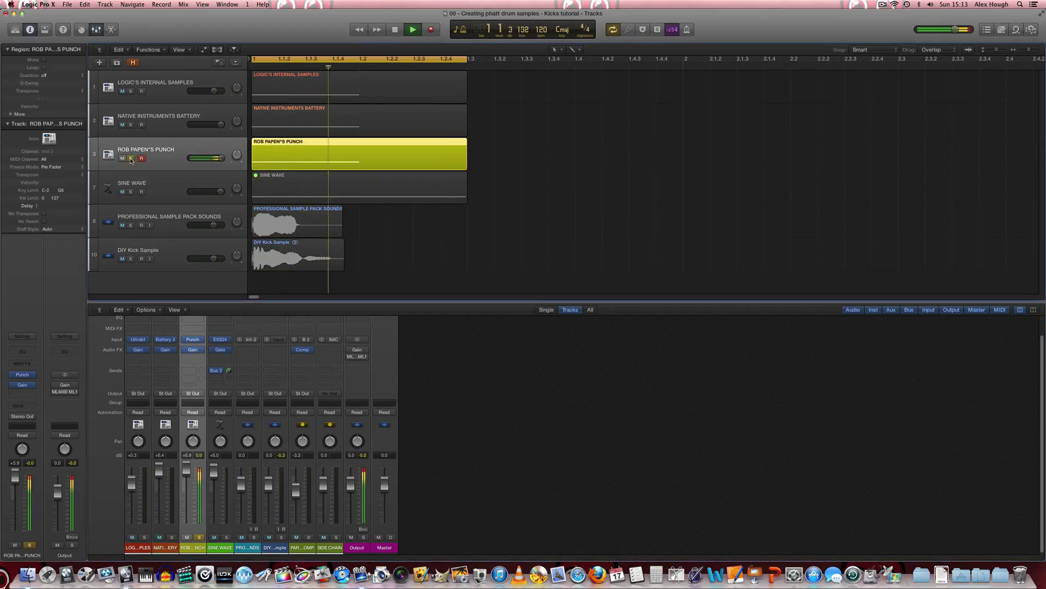
pyautogui.click(131, 125)
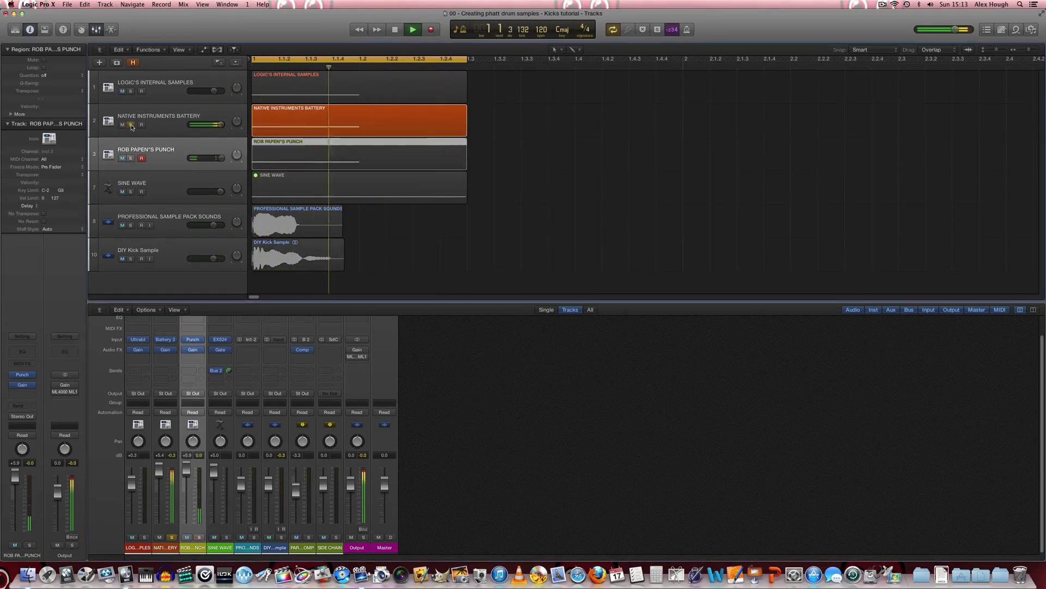
pyautogui.click(130, 91)
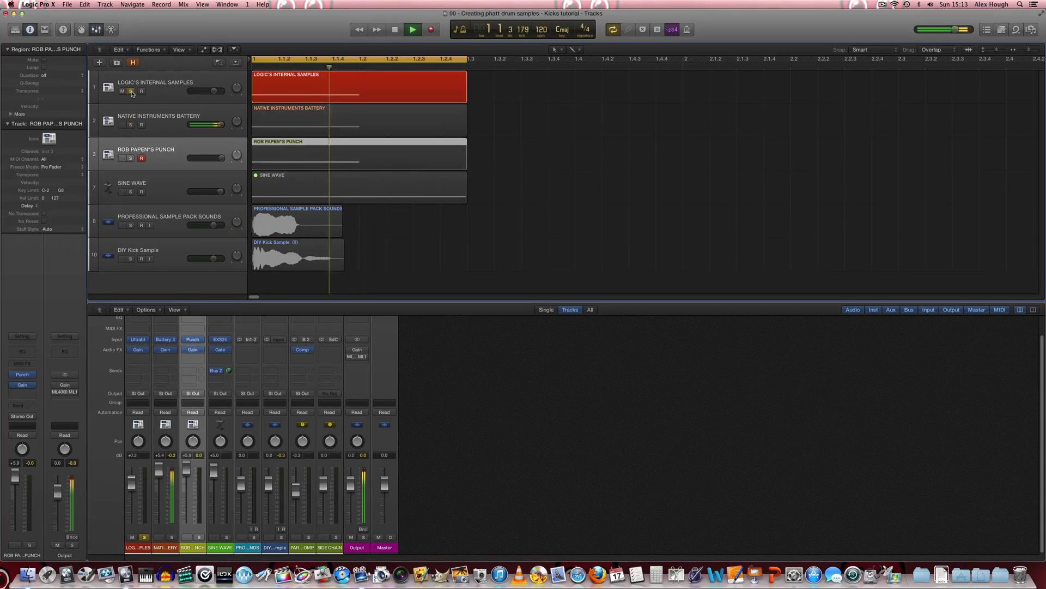
pyautogui.click(131, 259)
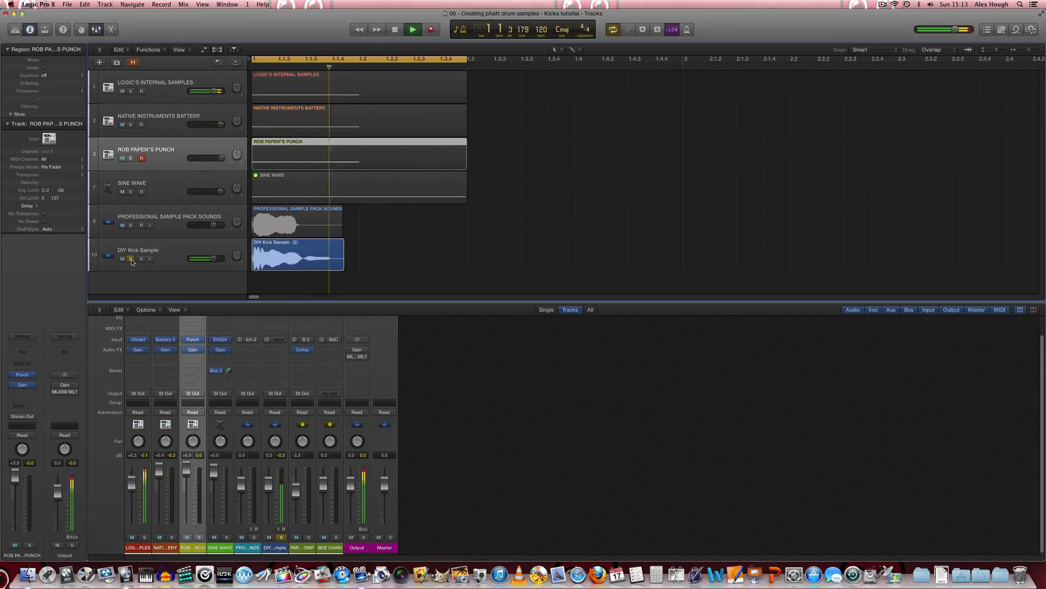
pyautogui.press('space')
pyautogui.click(417, 248)
pyautogui.click(329, 257)
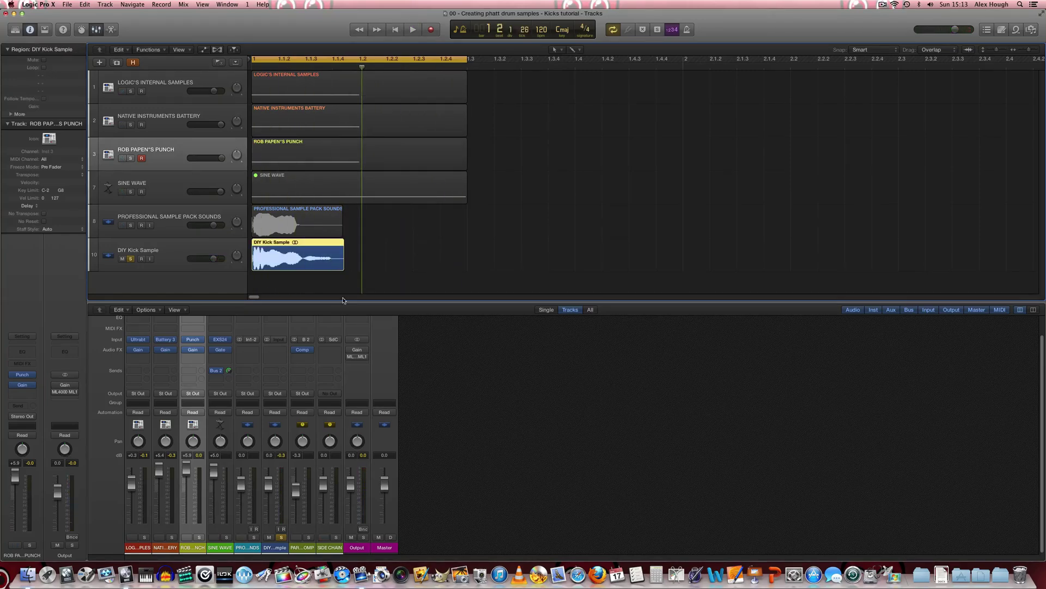